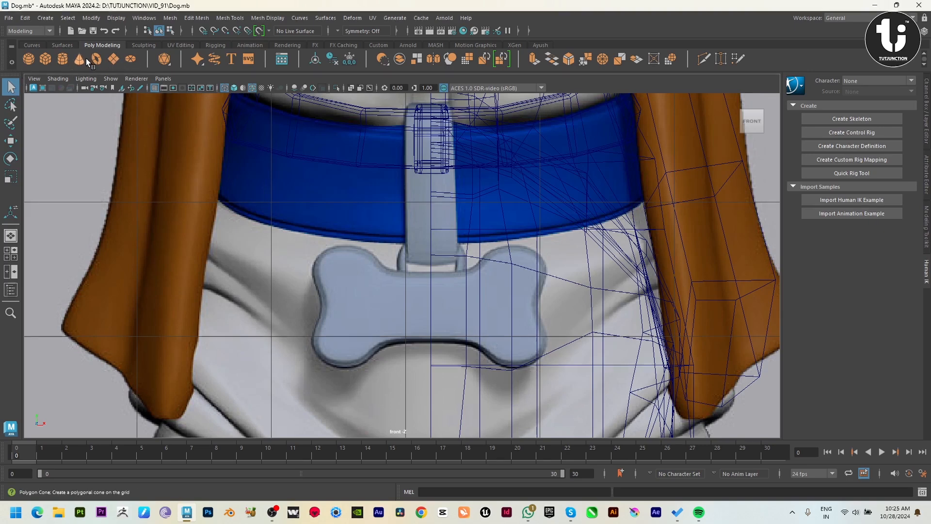
- Create a polygon pipe in the front view, centred over the blue collar's strap
click(45, 18)
mouse_move(85, 54)
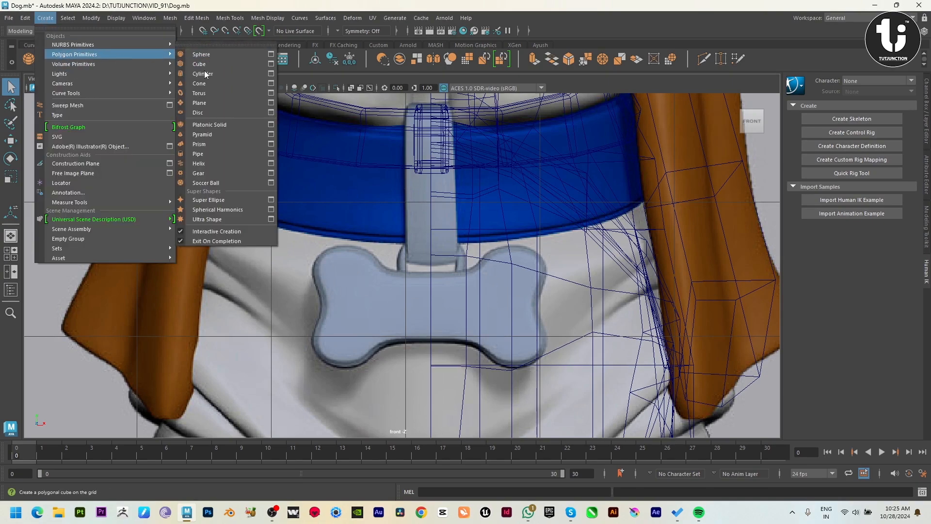
click(201, 161)
key(space)
key(space)
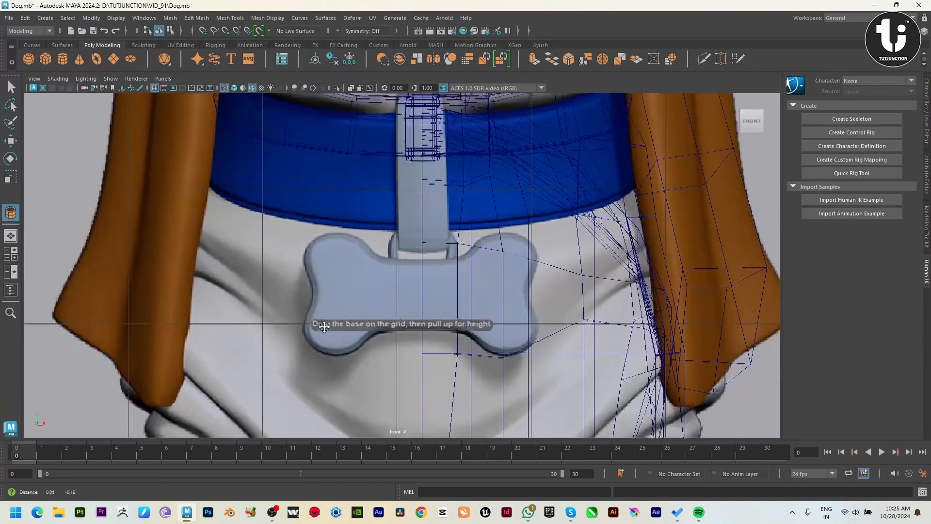
drag(427, 197, 514, 248)
drag(516, 197, 517, 194)
key(w)
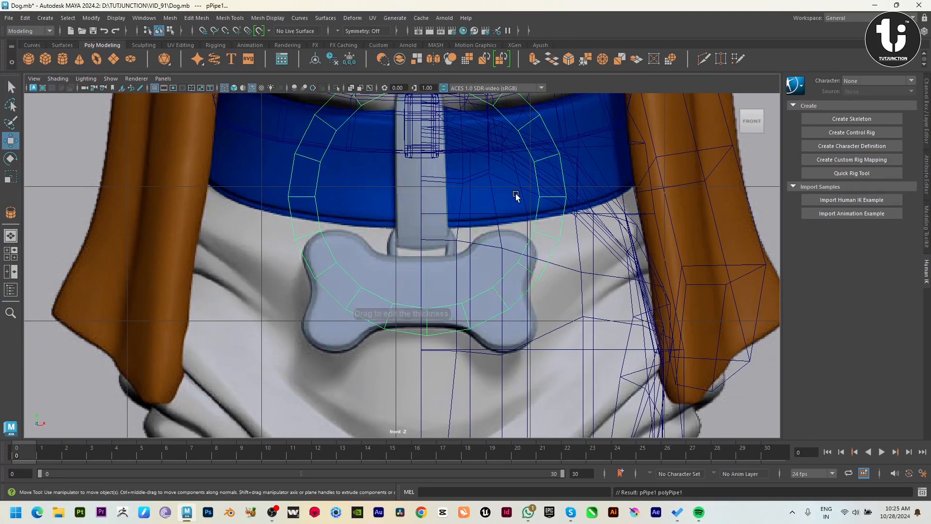
- Delete the faces of the pipe's lower half to leave an upper half-ring
right_drag(536, 160, 535, 200)
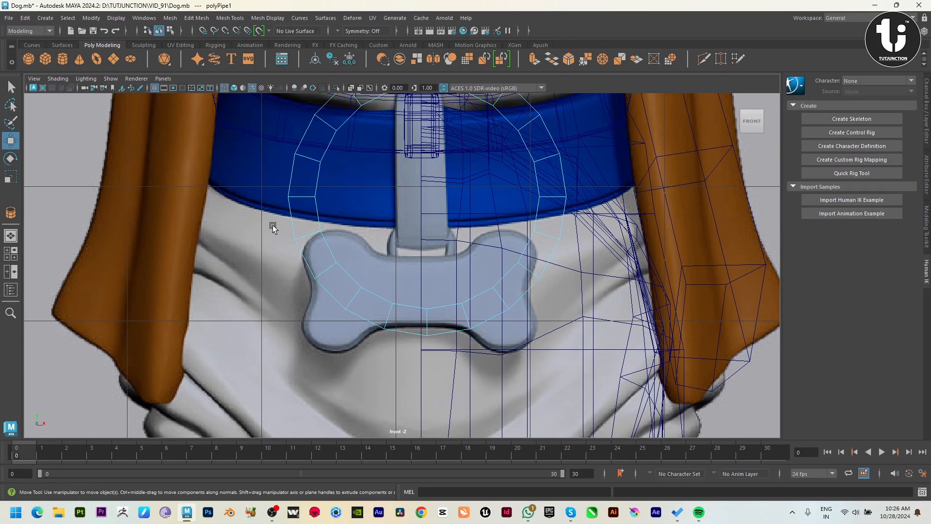
drag(272, 225, 702, 464)
key(Delete)
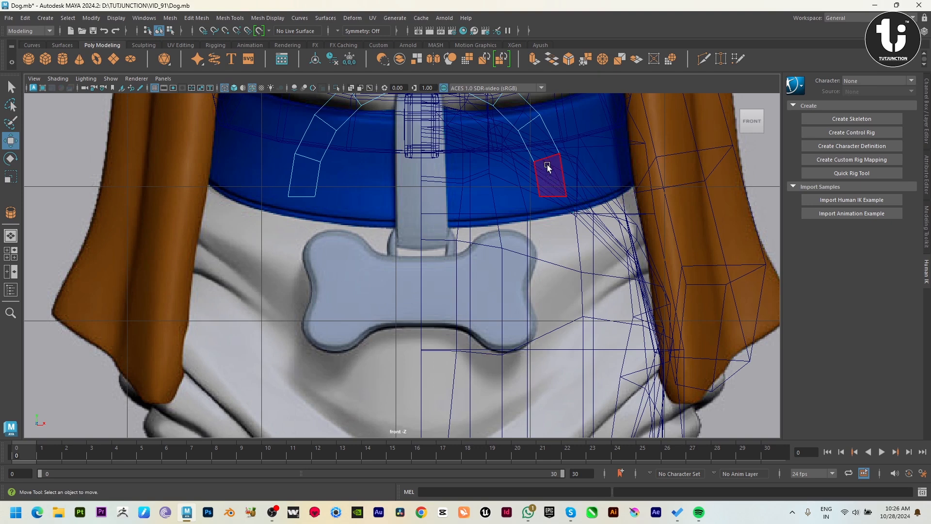
- Scale the half-ring uniformly to about 0.427 and centre it over the strap
key(r)
right_drag(550, 158, 591, 141)
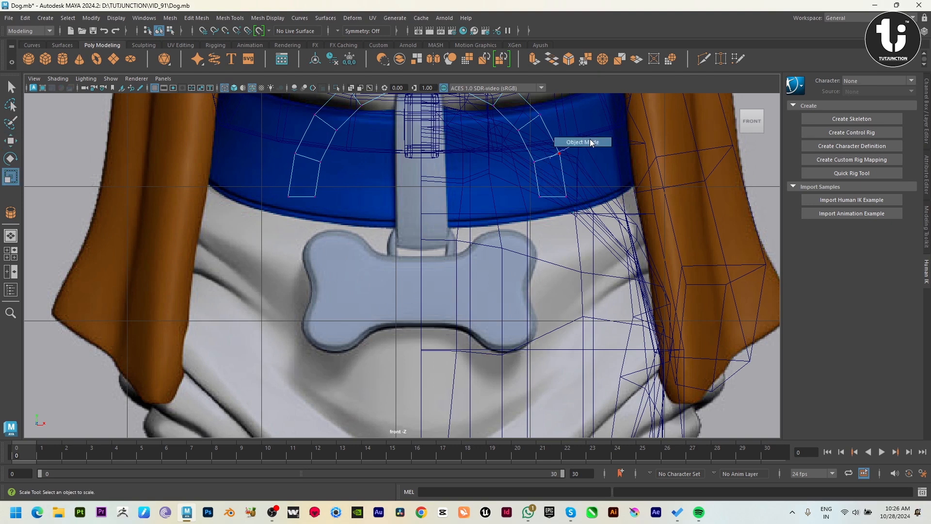
drag(428, 197, 309, 165)
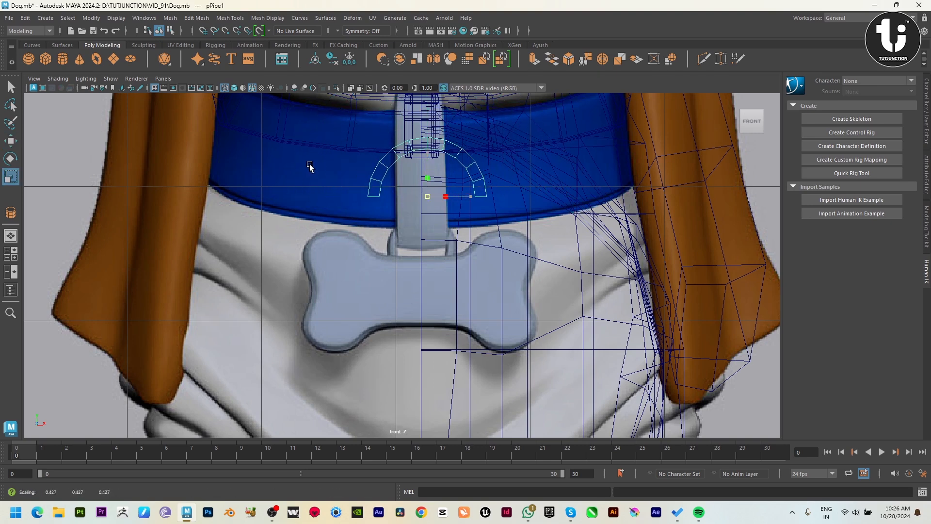
key(w)
drag(427, 194, 421, 191)
- Thin the half-ring in depth and position it at the lower end of the strap loop in the perspective view
key(space)
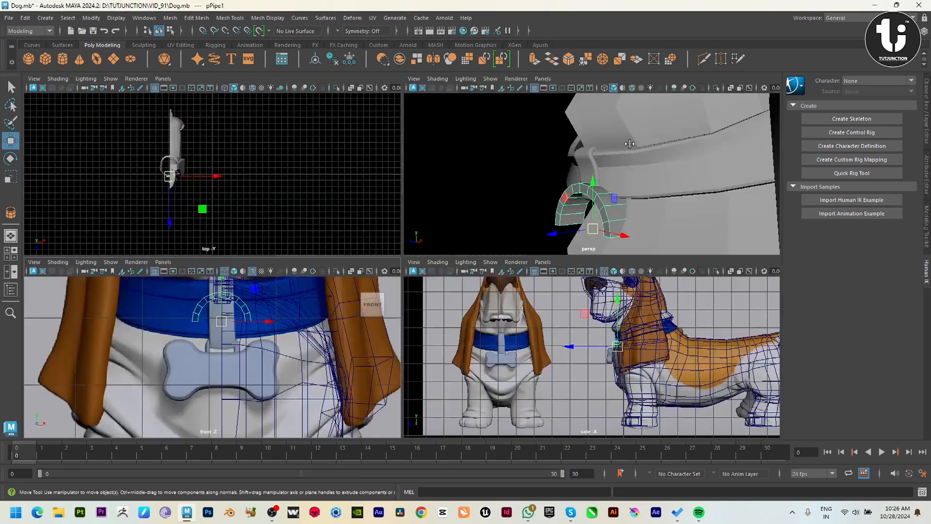
key(space)
scroll(512, 283, down, 5)
alt+drag(512, 283, 424, 300)
key(e)
key(r)
key(w)
mouse_move(402, 258)
mouse_down()
mouse_move(434, 322)
mouse_move(449, 318)
mouse_move(356, 320)
mouse_move(400, 263)
mouse_up()
alt+drag(405, 273, 433, 308)
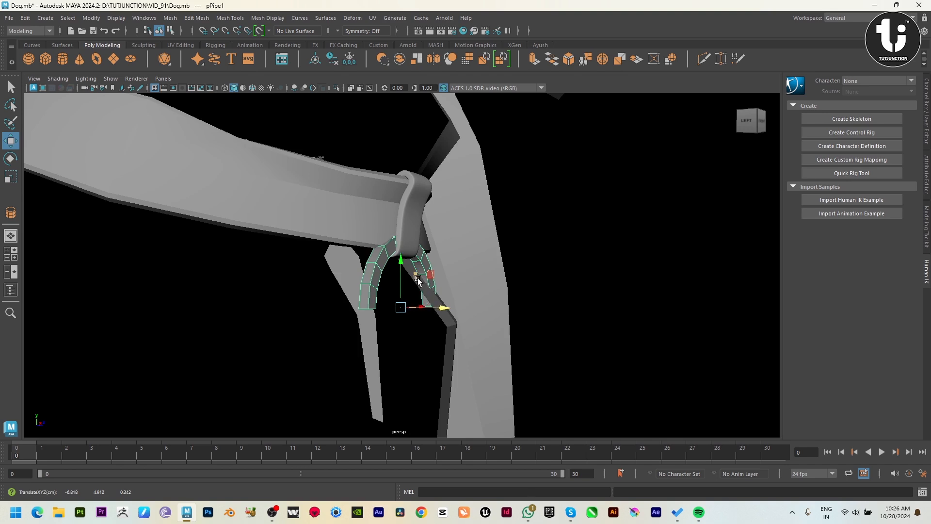
- Bevel the half-ring's long edges with a fraction of about 0.159
alt+drag(394, 264, 485, 291)
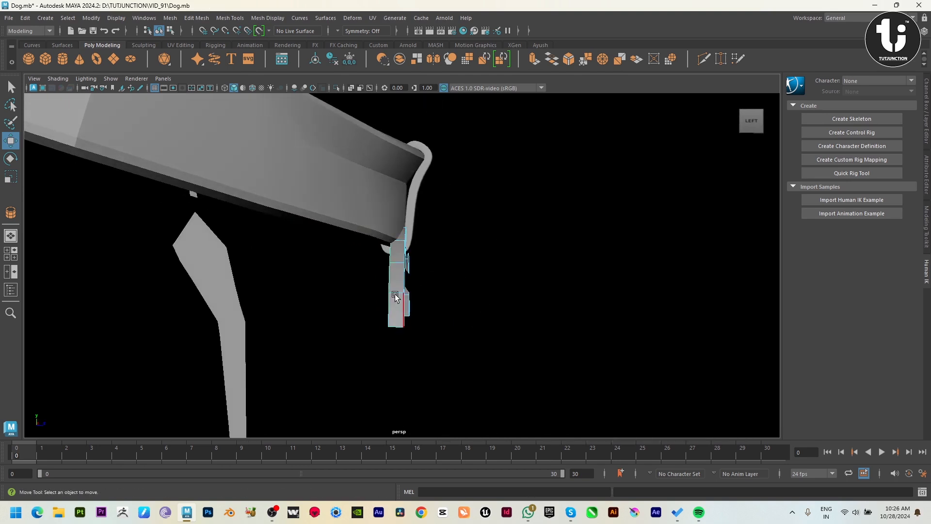
double_click(387, 260)
alt+drag(388, 259, 365, 257)
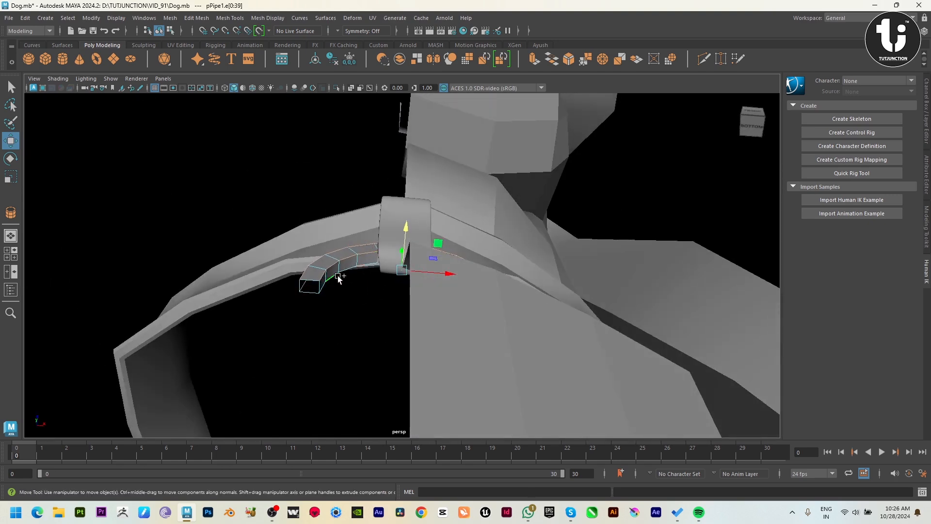
shift+right_drag(377, 236, 433, 235)
alt+drag(396, 244, 450, 318)
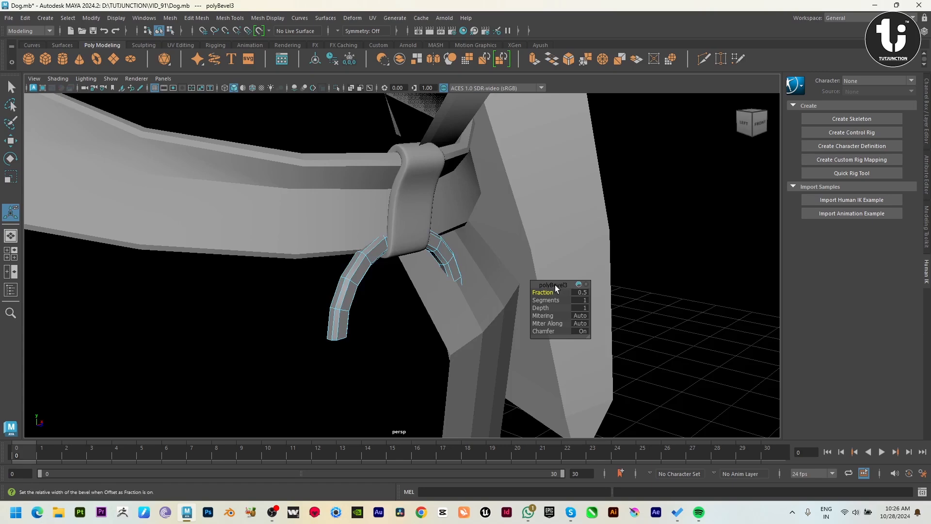
drag(551, 292, 384, 295)
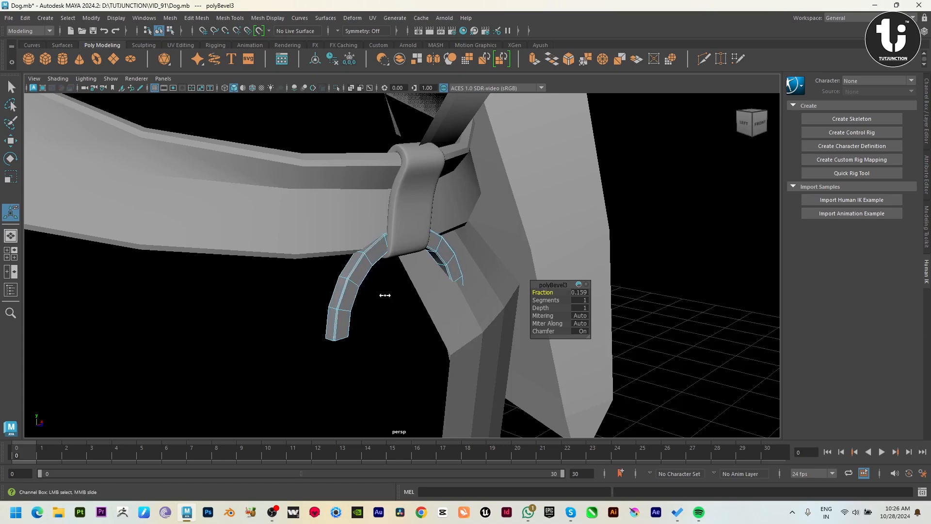
- Fill the open holes at both ends of the half-ring
alt+drag(351, 338, 335, 260)
key(q)
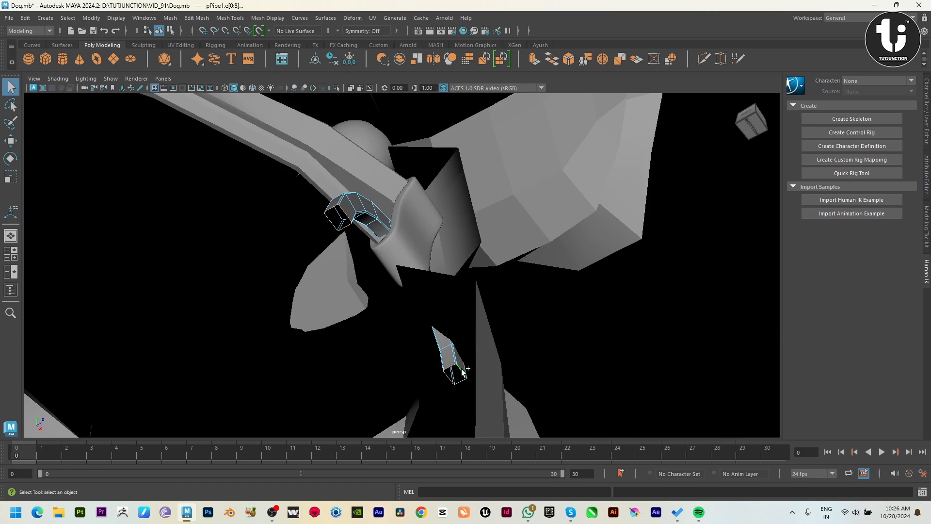
shift+right_drag(557, 295, 546, 423)
alt+drag(447, 320, 289, 333)
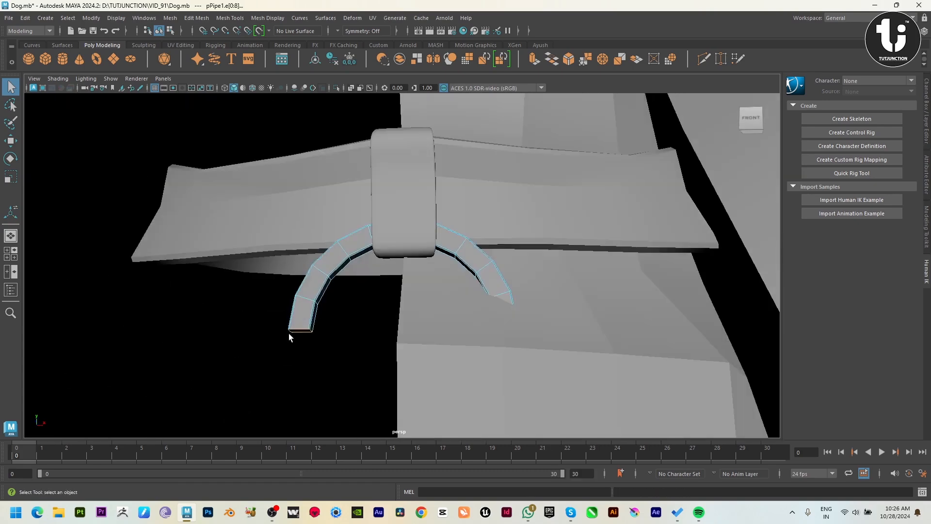
- Lengthen both legs of the half-ring by moving their end vertices down in the front view
key(w)
key(space)
key(space)
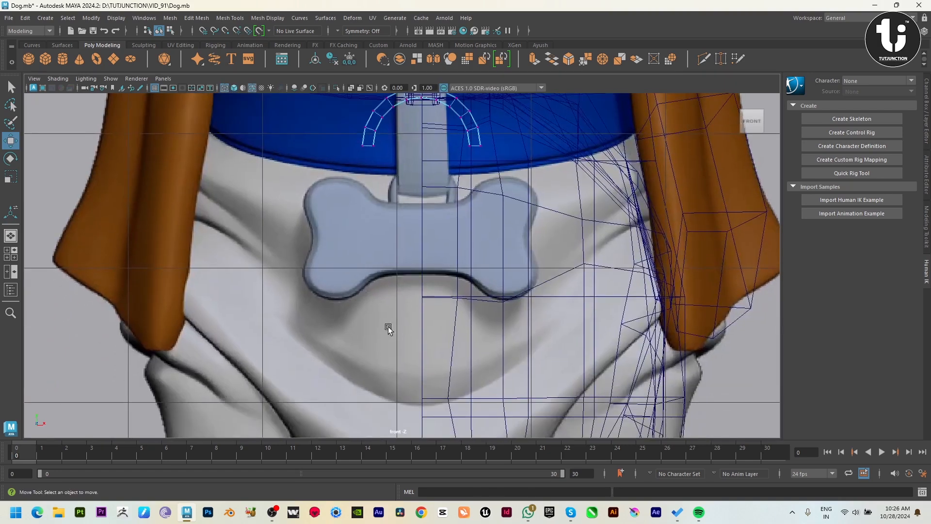
drag(334, 138, 568, 224)
drag(420, 113, 420, 135)
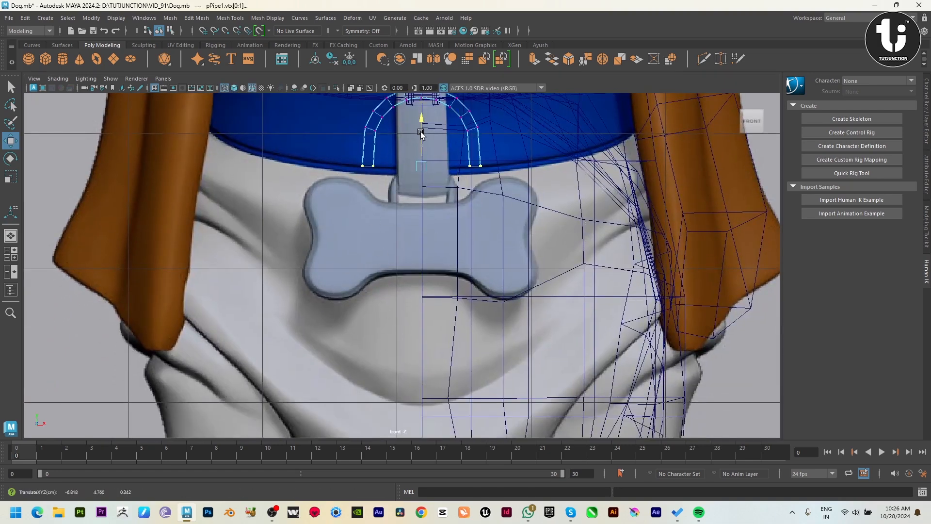
key(space)
key(space)
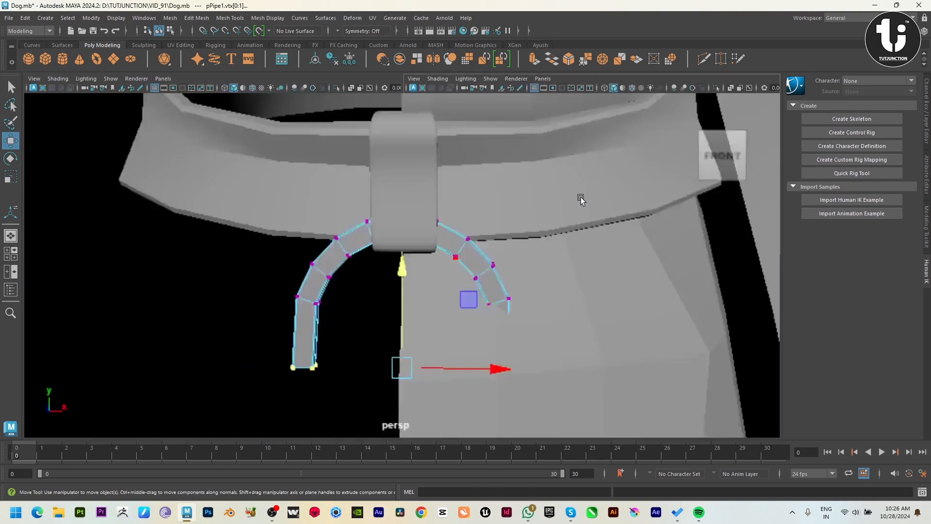
key(F8)
- Raise the half-ring's pivot to its top at the strap and rotate it about -29 degrees around X
alt+drag(315, 297, 400, 279)
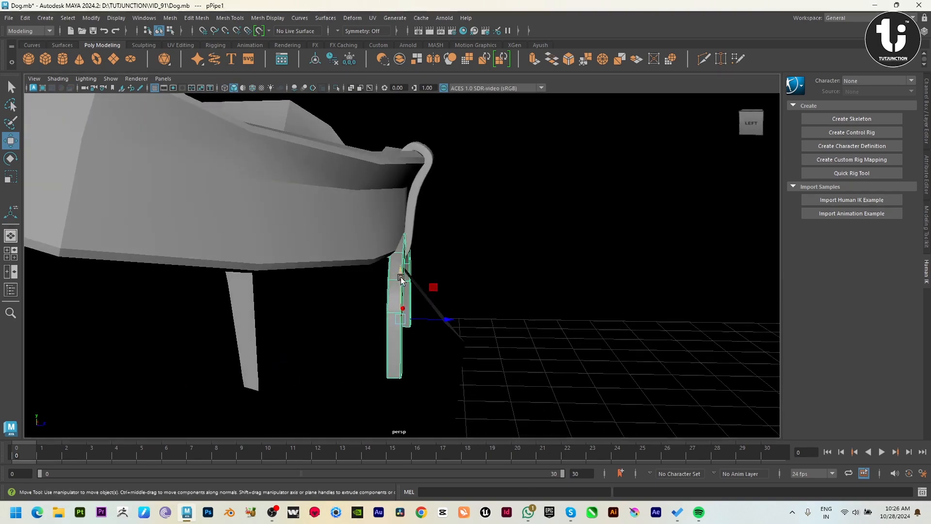
alt+drag(534, 356, 406, 317)
key(d)
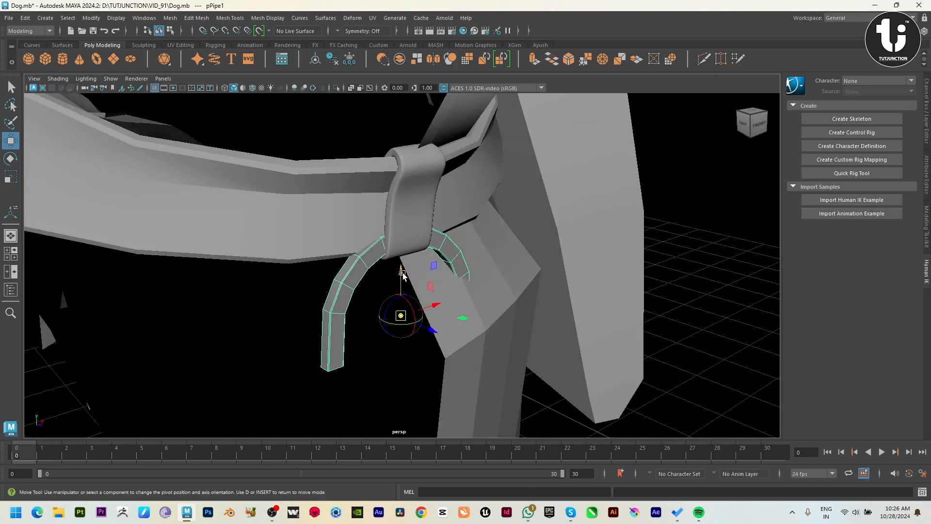
drag(402, 275, 415, 207)
key(e)
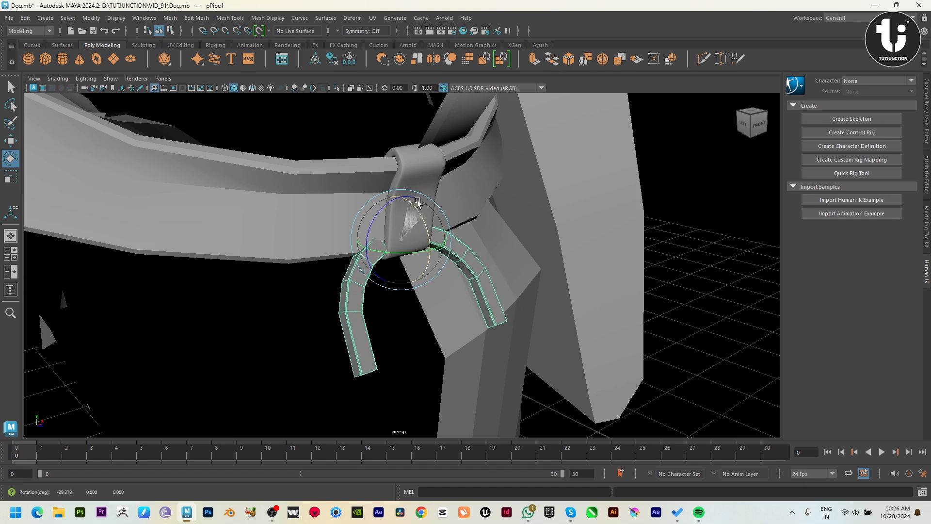
key(w)
- Insert edge loops near the ends of the half-ring to sharpen its smoothed tips
click(682, 254)
alt+drag(682, 253, 365, 341)
click(372, 282)
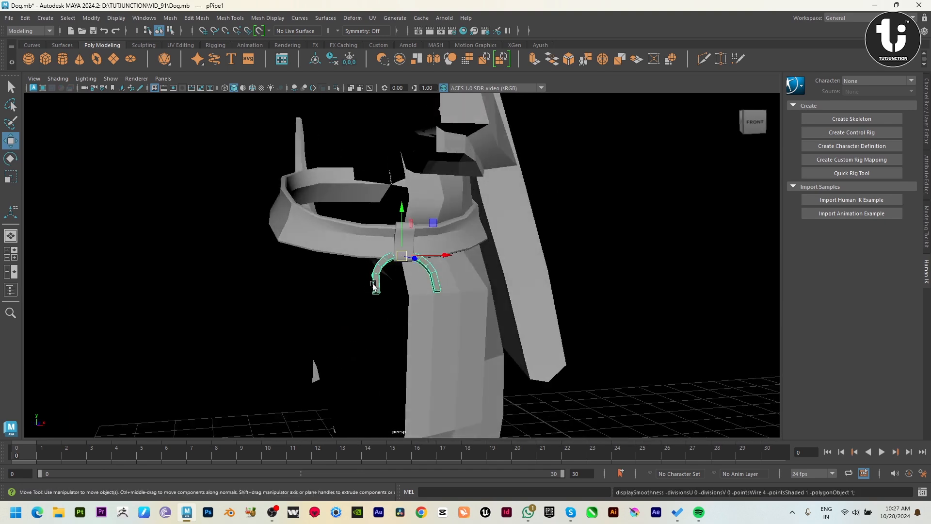
key(f)
shift+right_drag(325, 297, 296, 290)
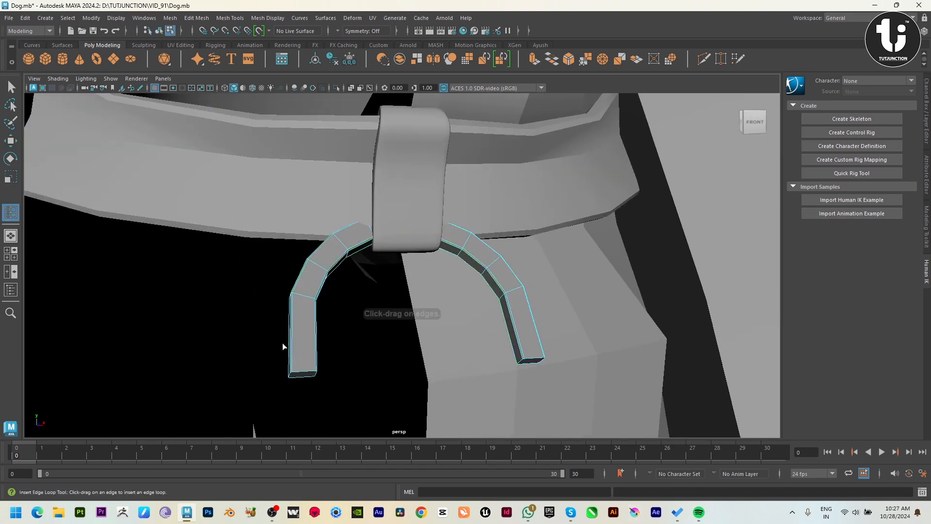
click(542, 357)
key(F8)
key(w)
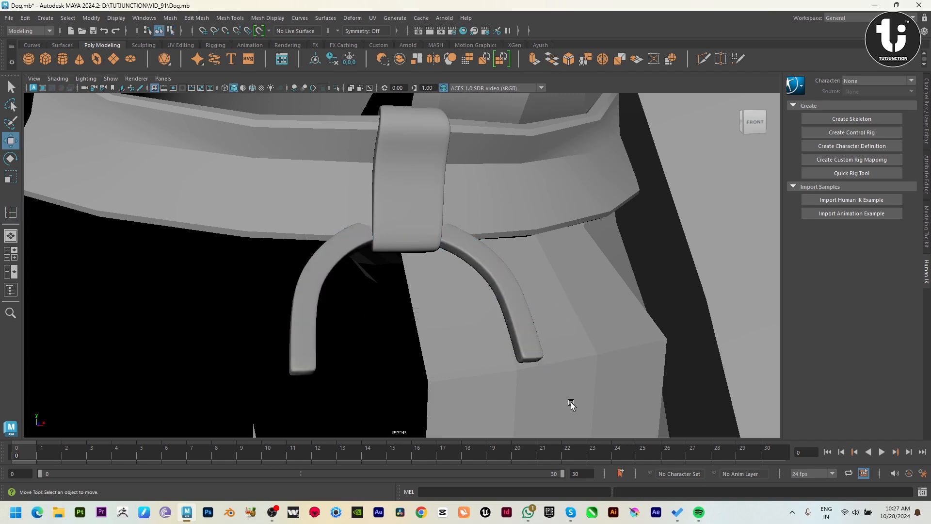
- Create a polygon cube over the narrow middle of the bone tag in the front view and centre it there
alt+drag(569, 403, 357, 339)
key(space)
key(space)
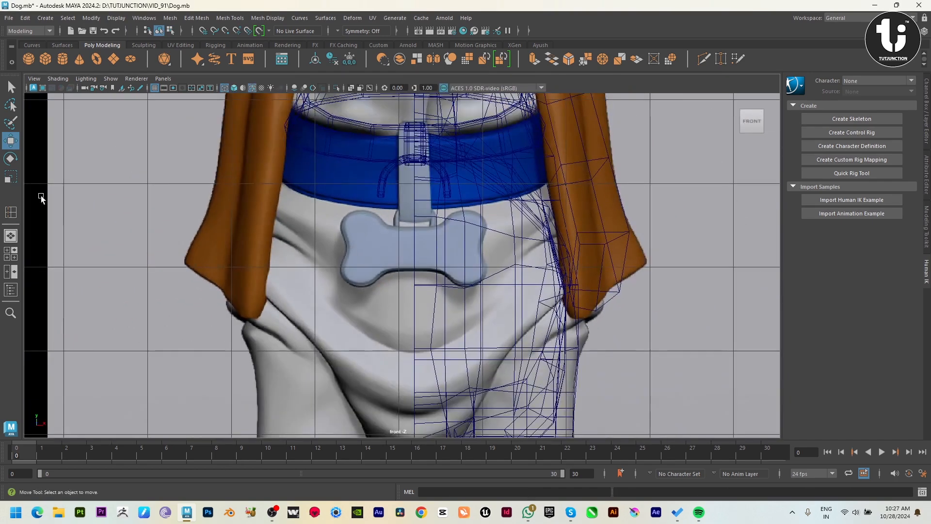
click(44, 56)
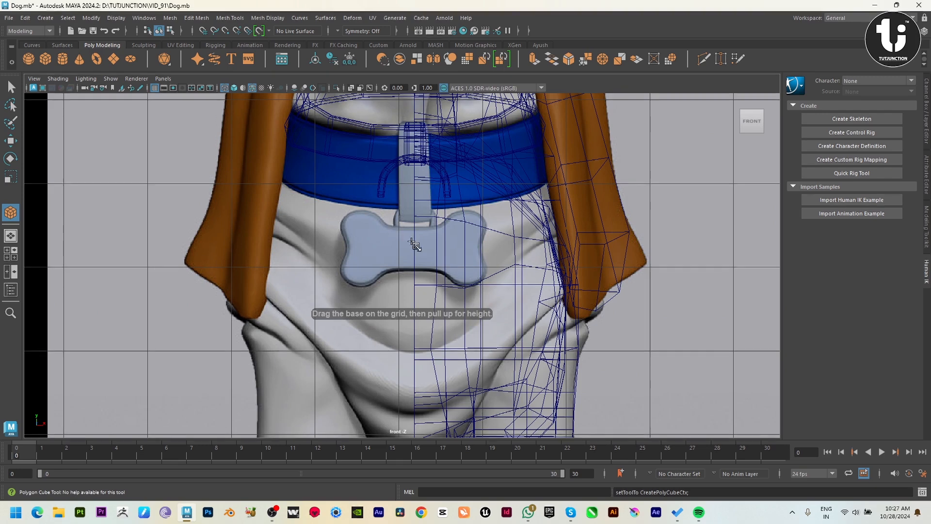
drag(397, 227, 431, 267)
click(416, 201)
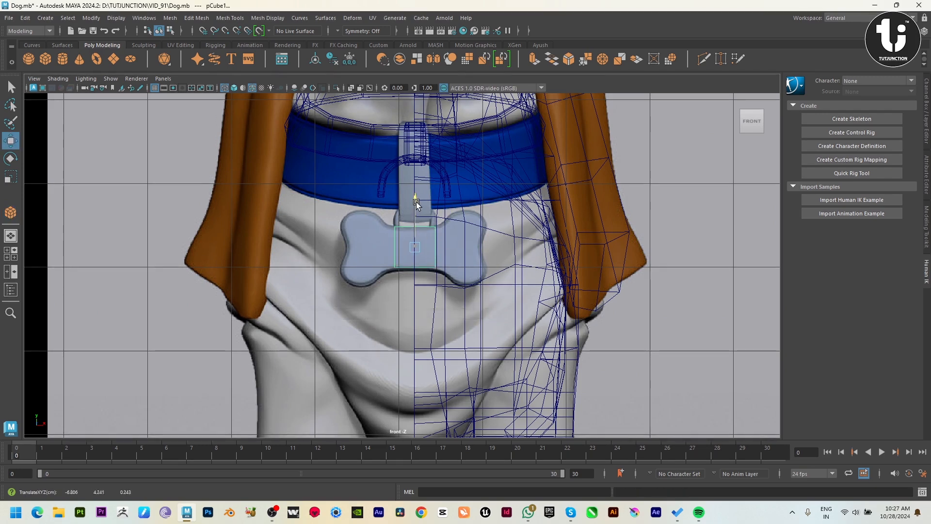
key(space)
key(space)
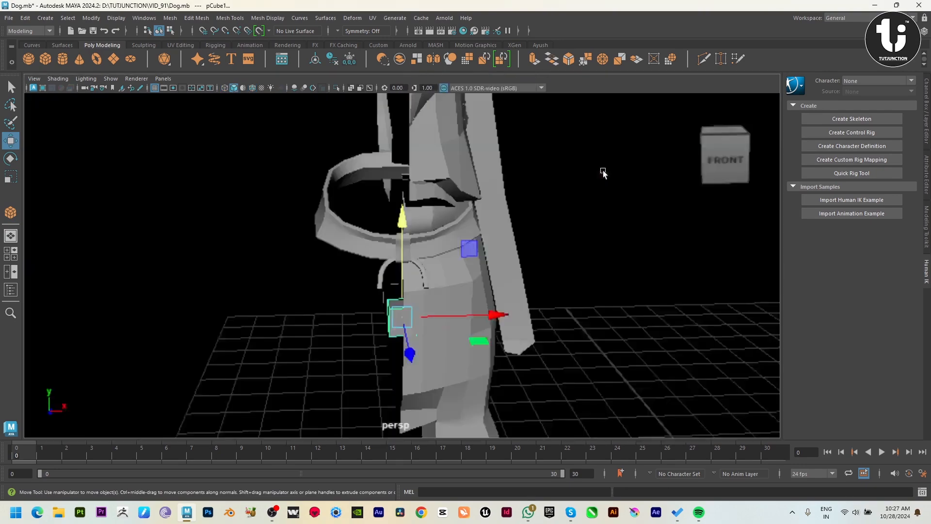
- Select the cube's two opposite side faces and scale them apart horizontally along the bone's narrow middle
key(f)
alt+drag(442, 281, 495, 336)
scroll(495, 335, down, 2)
right_drag(371, 250, 371, 278)
click(371, 278)
alt+drag(371, 278, 626, 310)
shift+click(322, 290)
alt+drag(323, 290, 625, 253)
key(space)
key(space)
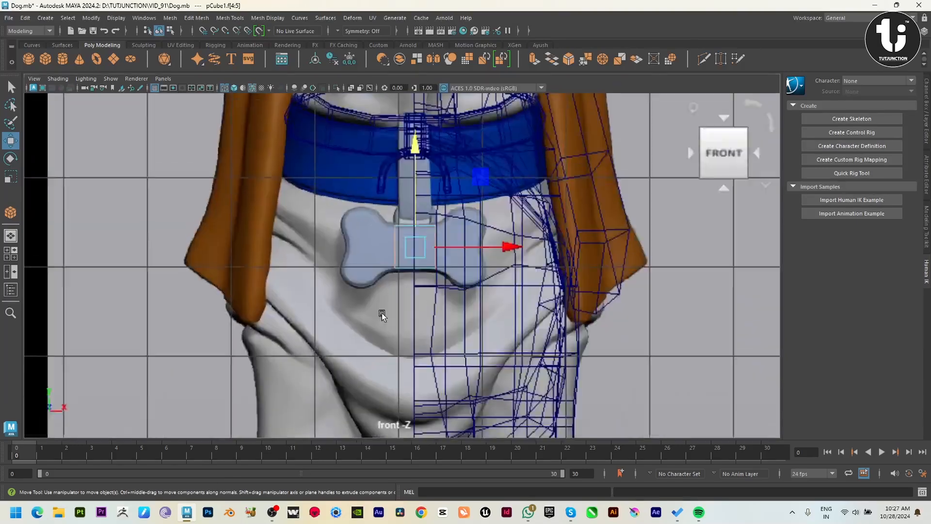
scroll(382, 313, up, 2)
key(r)
drag(462, 248, 482, 252)
- Extrude both side faces outward in two segments to reach the outer ends of the bone
key(ctrl+e)
key(w)
key(ctrl+z)
key(r)
key(ctrl+e)
key(r)
scroll(480, 248, up, 3)
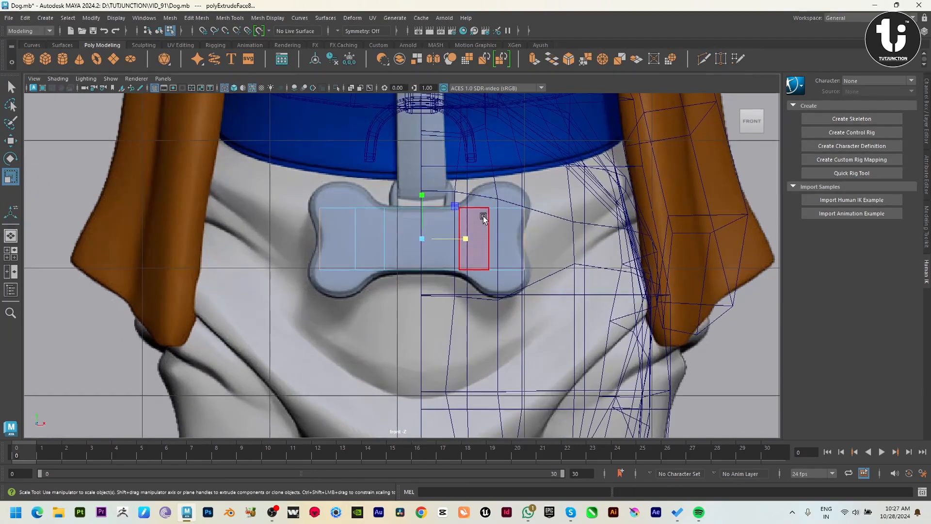
- Scale the second vertex column from each end vertically by about 1.667 to match the bone's lobes
key(w)
drag(463, 196, 503, 311)
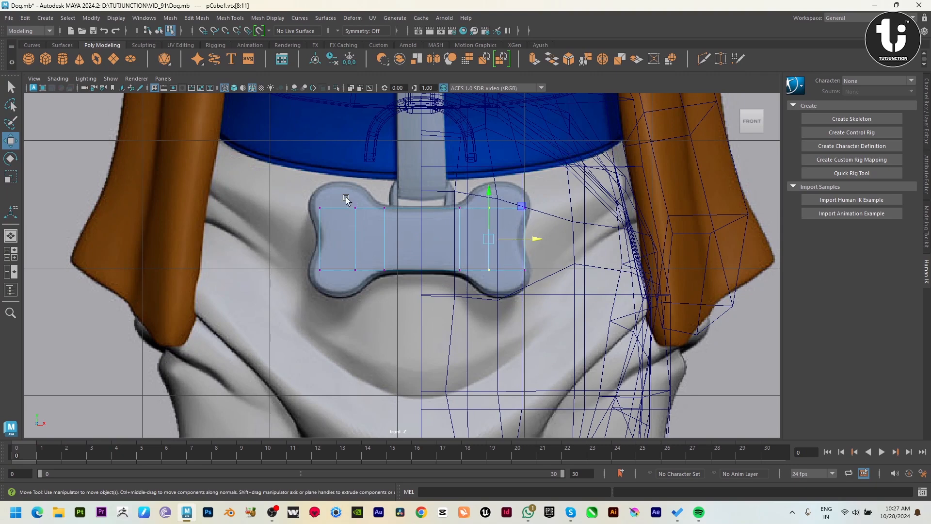
shift+drag(362, 296, 361, 296)
key(r)
drag(422, 200, 422, 165)
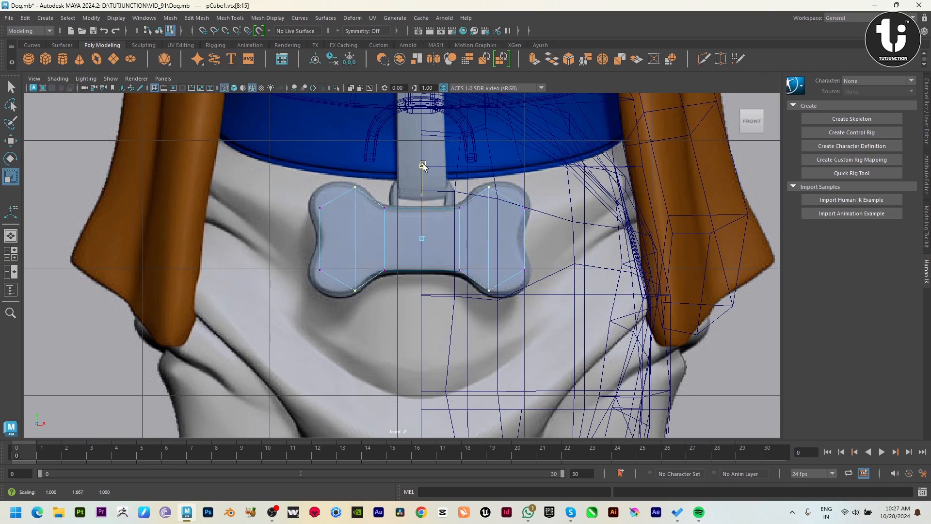
- Scale the outermost vertex columns vertically to fit the bone's outer ends
drag(314, 176, 336, 299)
shift+drag(507, 181, 557, 325)
drag(427, 199, 422, 183)
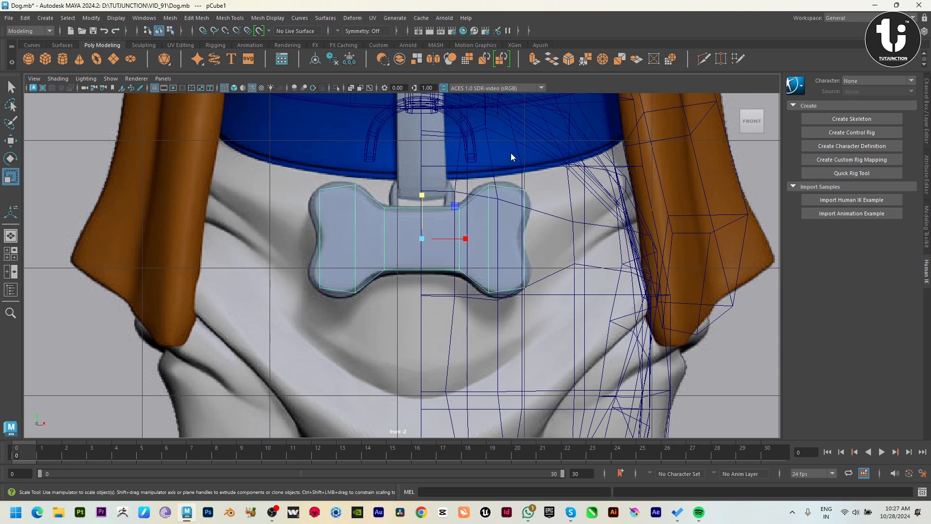
- Insert two horizontal edge loops along the bone, one near its upper edge and one near its lower edge
shift+right_drag(511, 153, 450, 193)
click(384, 221)
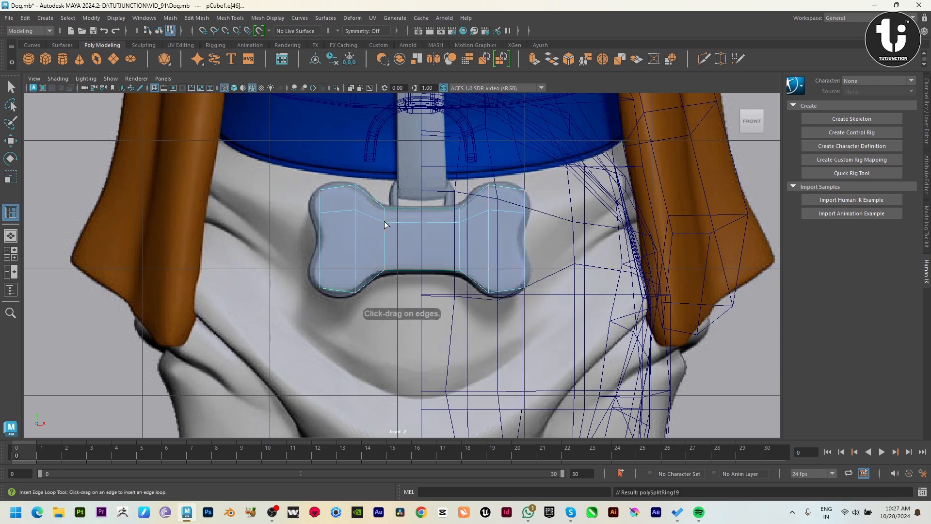
click(383, 252)
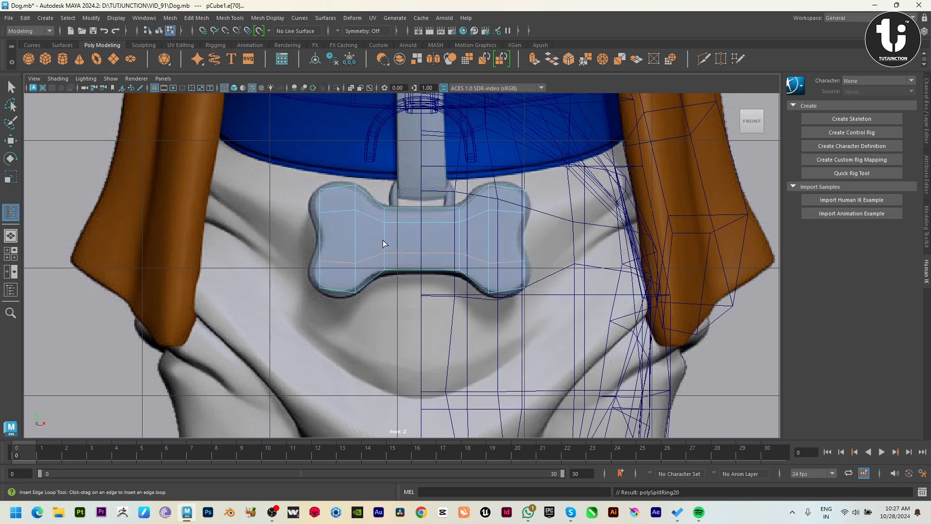
- Scale the bone's middle, upper and lower horizontal edge loops lengthwise to match the lobes and indented ends of the reference
key(w)
key(r)
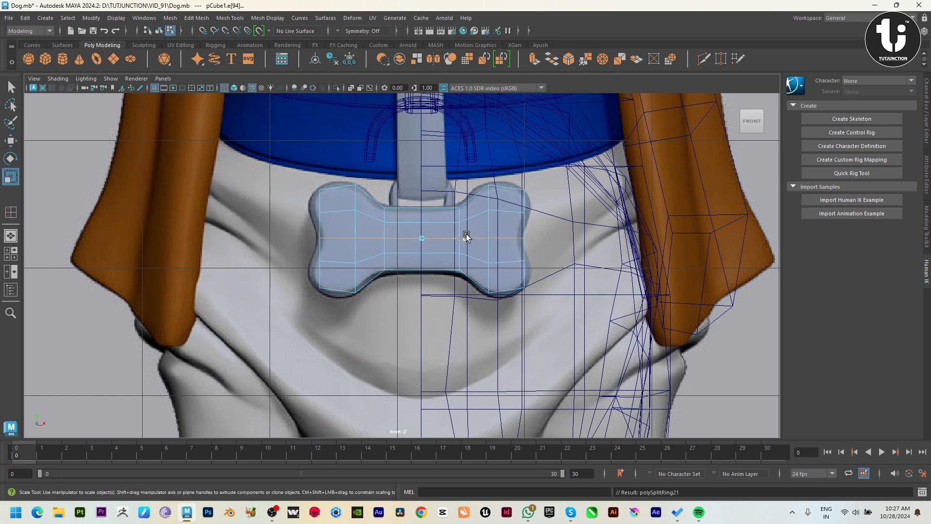
drag(467, 236, 466, 215)
double_click(499, 213)
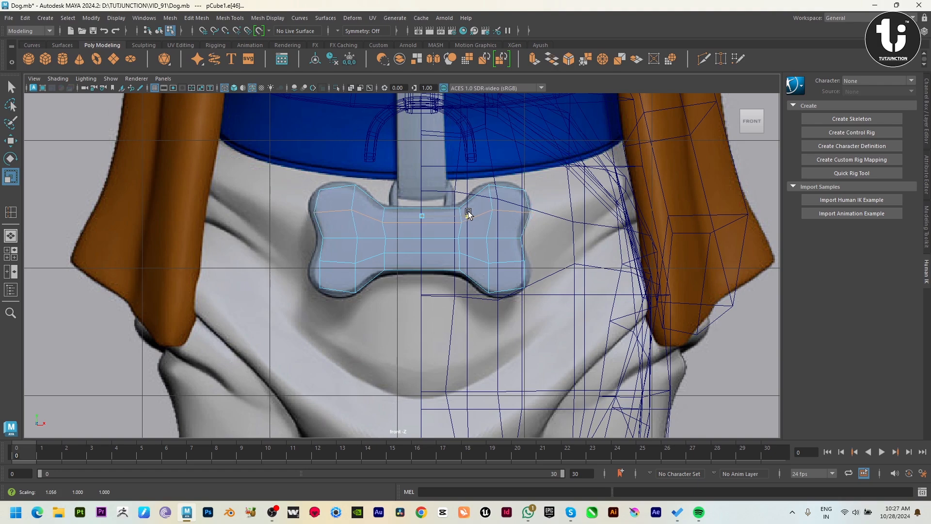
double_click(472, 262)
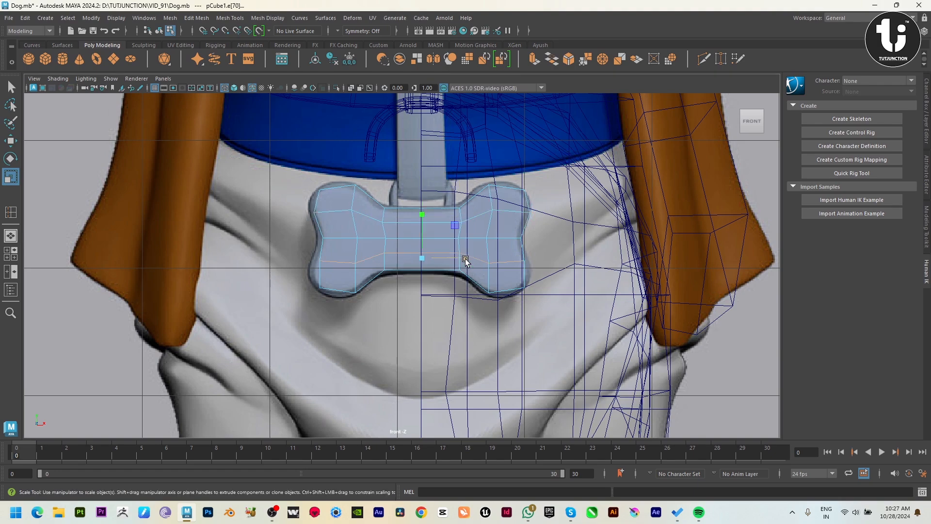
drag(466, 261, 468, 261)
key(space)
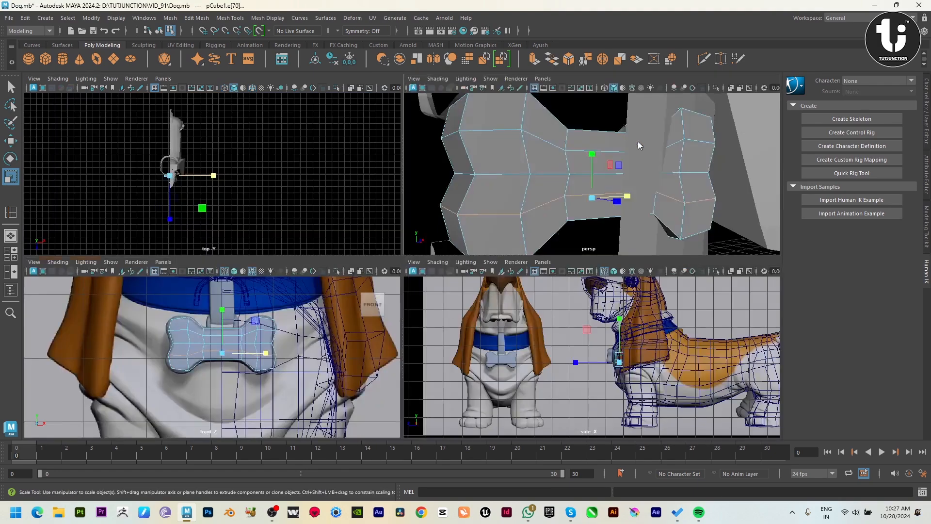
- Bevel the edge loops outlining the bone's front and back faces
key(space)
alt+drag(633, 148, 403, 228)
key(F8)
key(F10)
key(w)
double_click(393, 222)
click(349, 216)
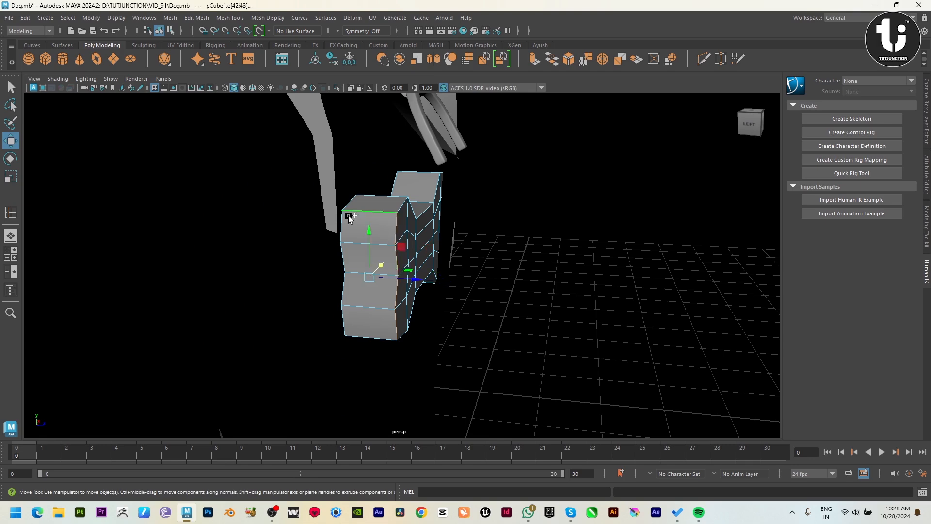
click(355, 213)
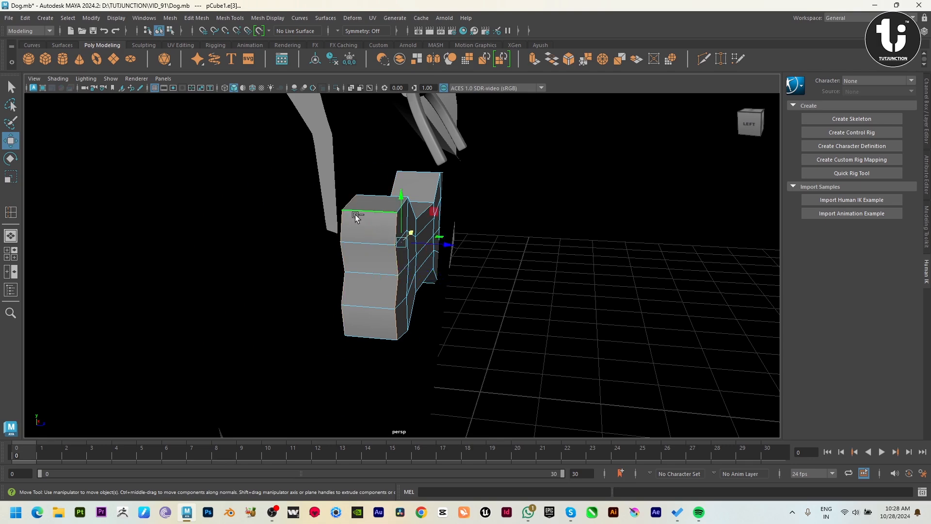
alt+drag(370, 336, 300, 264)
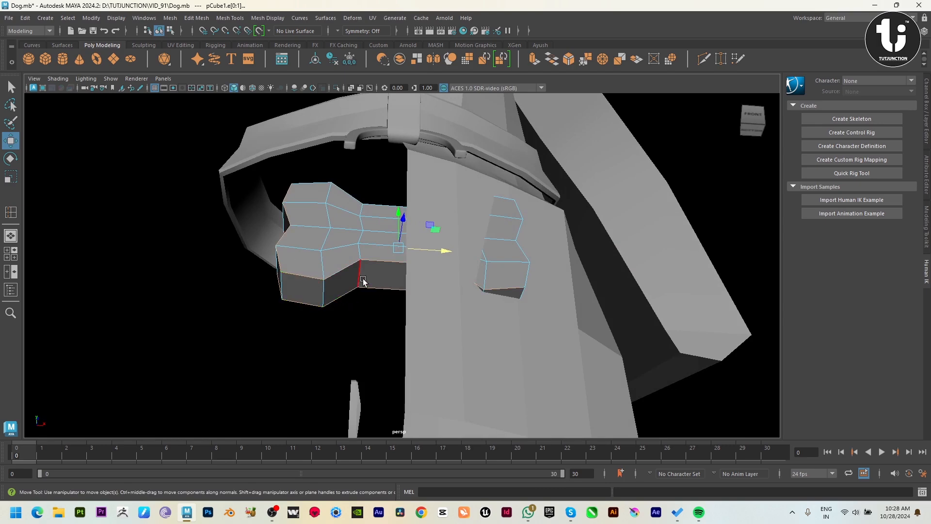
alt+drag(484, 280, 461, 305)
key(3)
key(4)
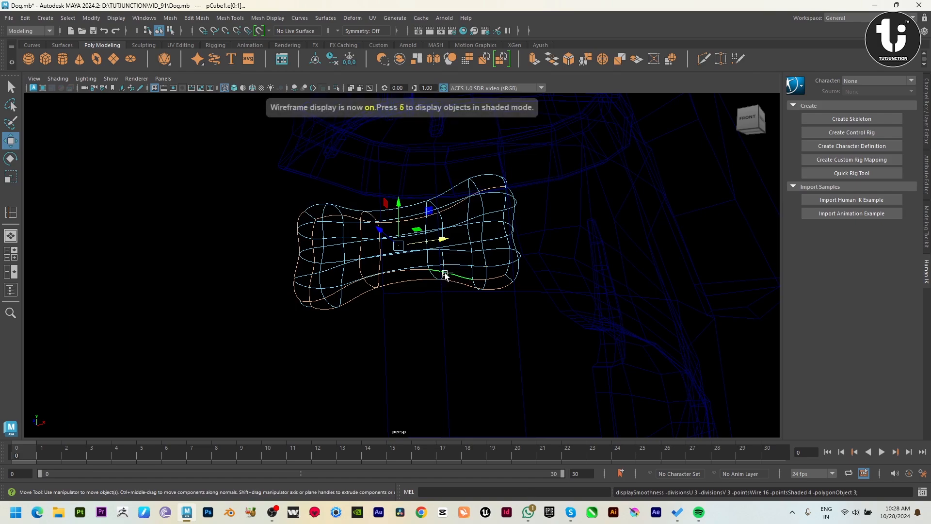
key(1)
alt+drag(519, 270, 461, 250)
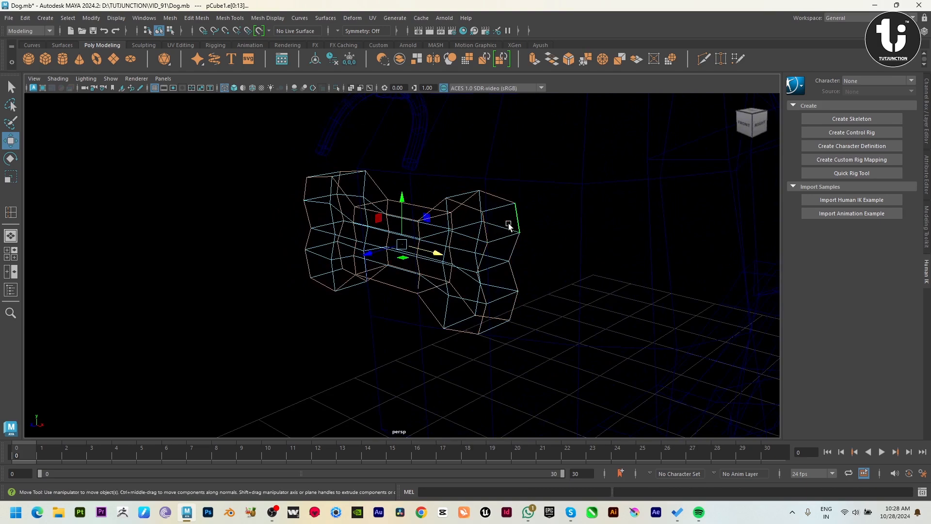
alt+drag(508, 226, 484, 254)
key(5)
shift+right_drag(416, 250, 477, 253)
alt+drag(477, 257, 374, 284)
- Return to object mode and preview the bevelled bone tag with smoothing from several angles
key(q)
key(2)
right_drag(348, 269, 388, 237)
click(625, 373)
click(333, 253)
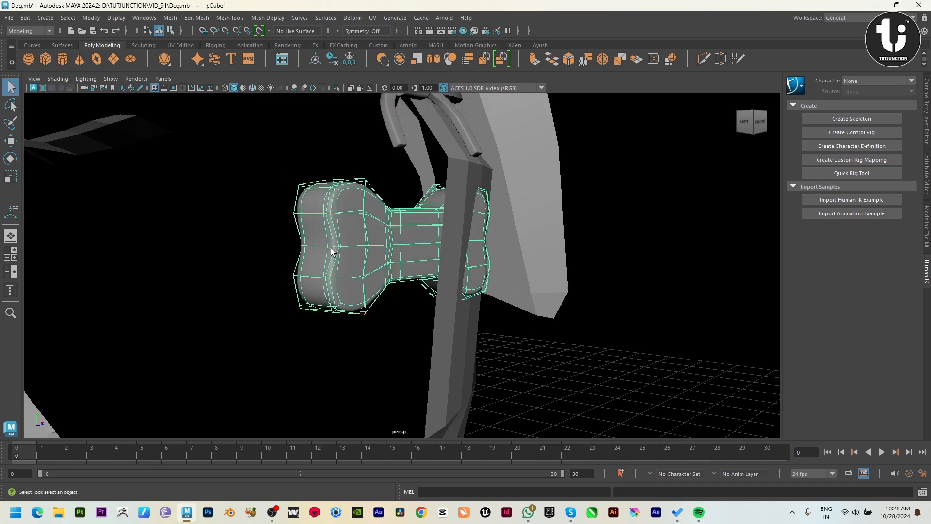
key(3)
click(538, 374)
alt+drag(538, 374, 431, 341)
scroll(432, 341, down, 2)
click(363, 250)
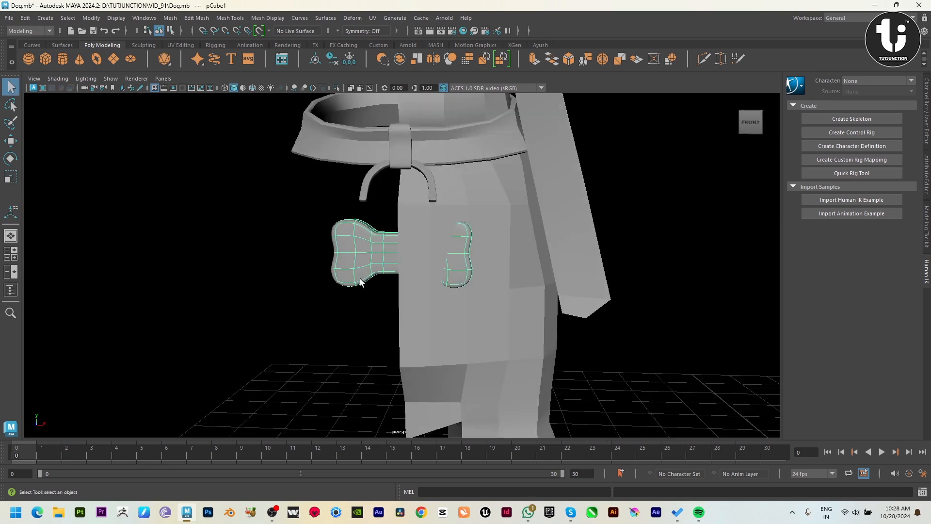
- Turn off the bone tag's smooth preview and move the tag forward, clear of the dog's chest
key(1)
key(w)
alt+drag(368, 271, 437, 233)
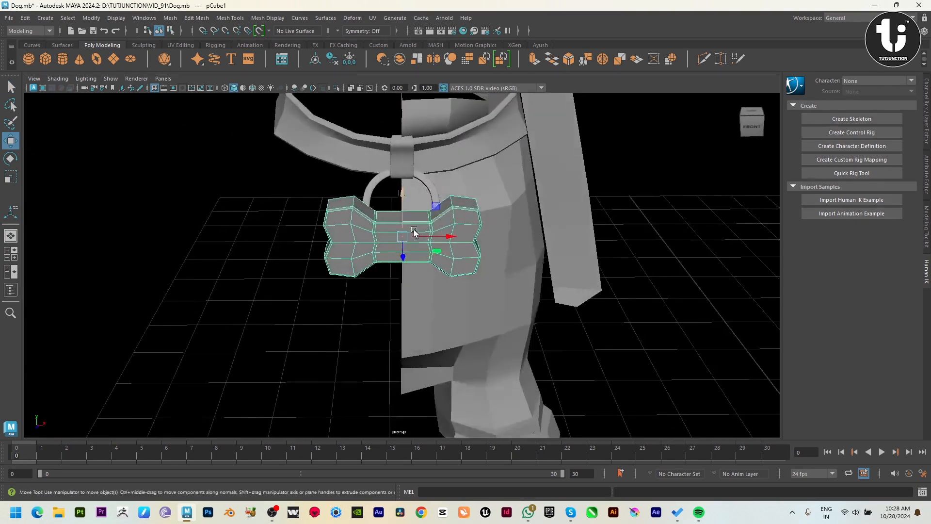
key(space)
key(space)
- Scale the half-ring connector and reposition it between the collar strap and the bone tag
scroll(437, 194, up, 3)
click(438, 151)
key(r)
mouse_move(440, 151)
mouse_down()
mouse_move(426, 154)
mouse_move(426, 142)
mouse_up()
key(w)
drag(402, 105, 440, 129)
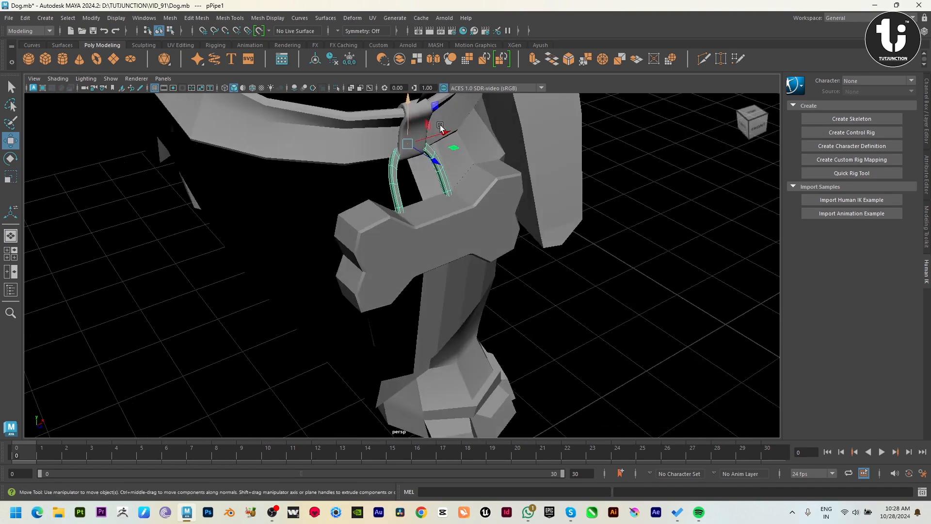
drag(437, 166, 437, 164)
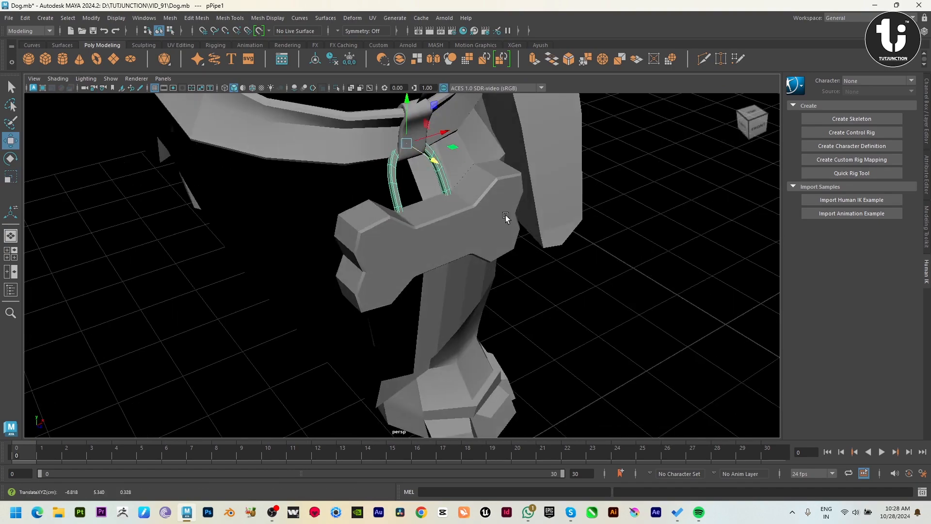
alt+drag(505, 214, 480, 202)
- Move the bone tag up to meet the ends of the half-ring connector
click(424, 205)
click(437, 157)
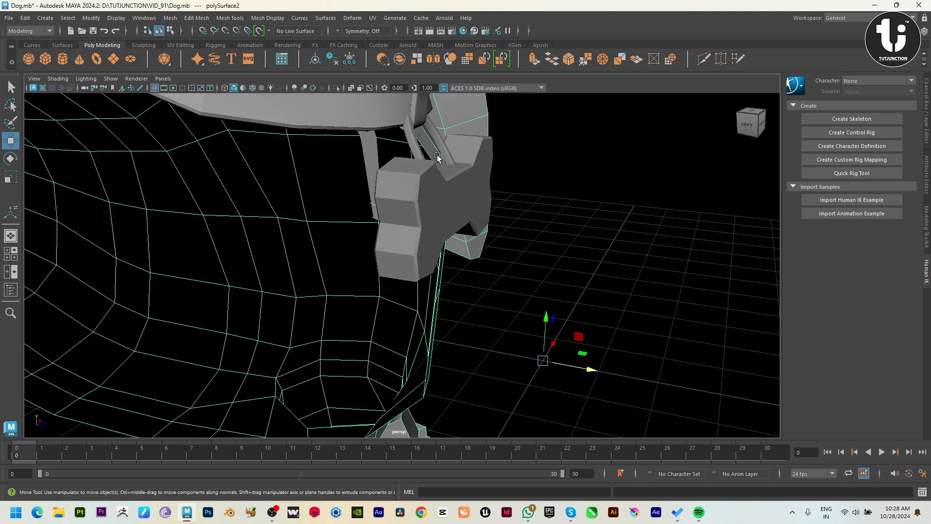
key(ctrl+z)
key(space)
key(space)
alt+drag(604, 178, 522, 201)
drag(436, 159, 438, 147)
alt+drag(549, 210, 482, 204)
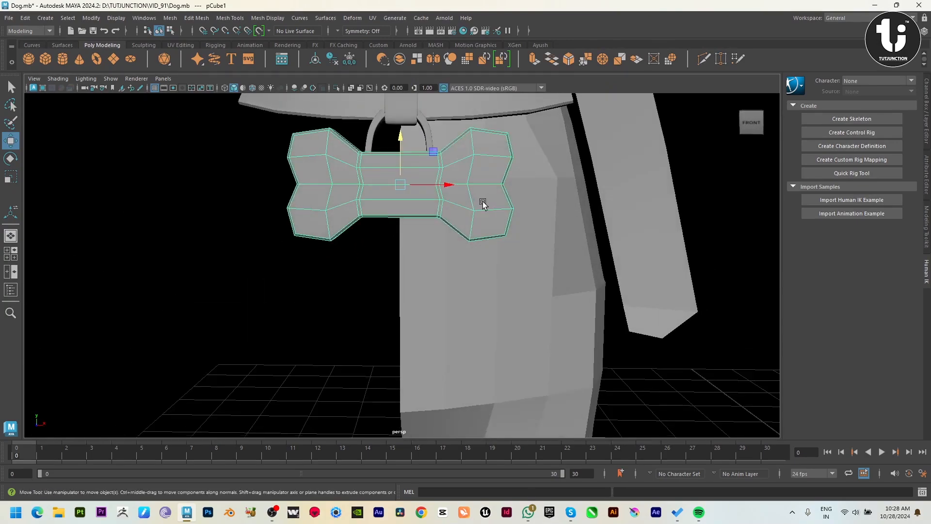
- Turn on smooth preview for the bone tag and check it against the dog and reference images
scroll(482, 203, down, 3)
click(274, 268)
scroll(399, 284, down, 3)
click(391, 242)
key(3)
click(388, 287)
scroll(393, 313, down, 4)
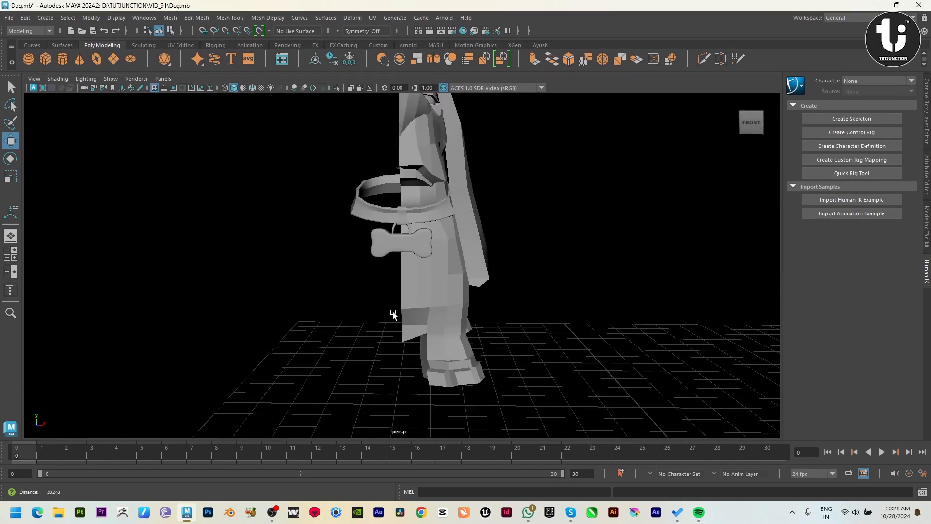
alt+drag(393, 313, 402, 289)
key(space)
scroll(310, 346, down, 8)
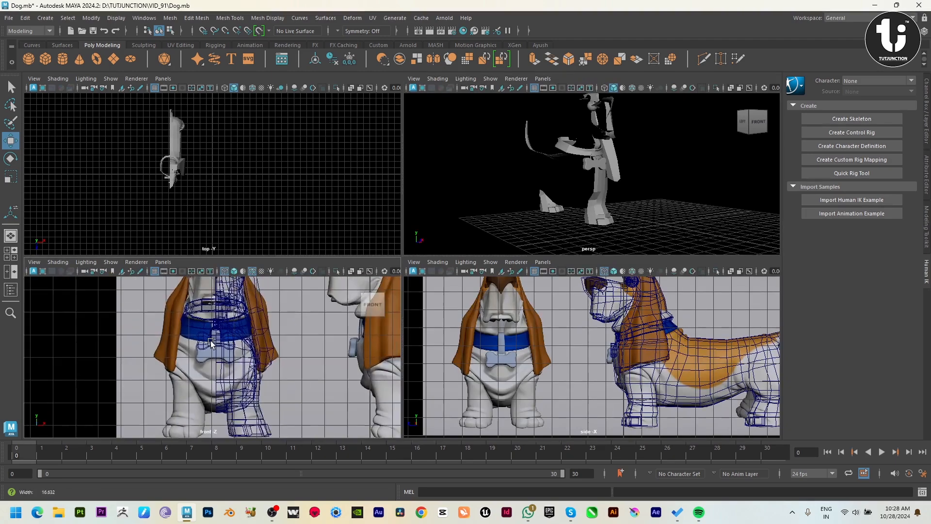
- Preview the dog's body with smoothing in wireframe and shaded display, and return it to the unsmoothed display
key(space)
click(456, 228)
key(3)
scroll(437, 257, up, 3)
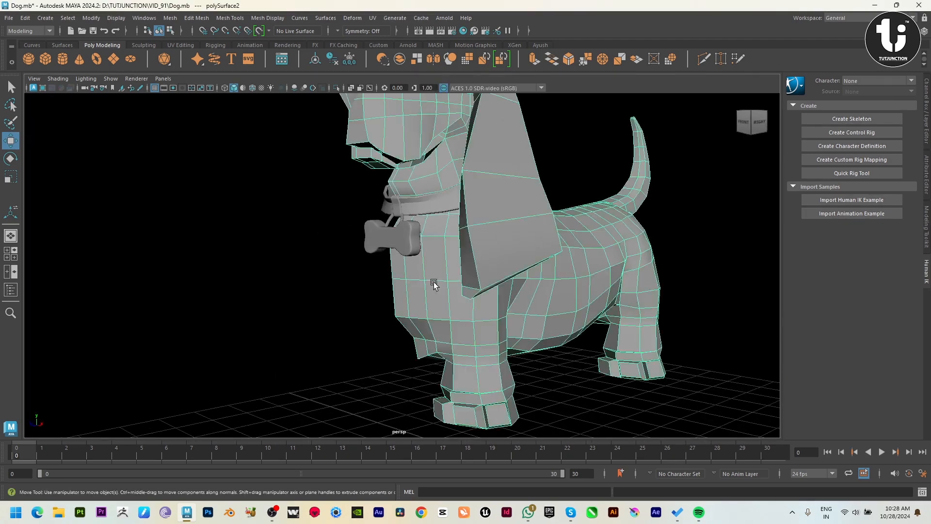
key(4)
key(5)
alt+drag(411, 297, 434, 337)
key(1)
- Apply the mesh Smooth operation to the dog's body with 1 division
key(space)
key(space)
alt+drag(568, 235, 474, 233)
click(158, 20)
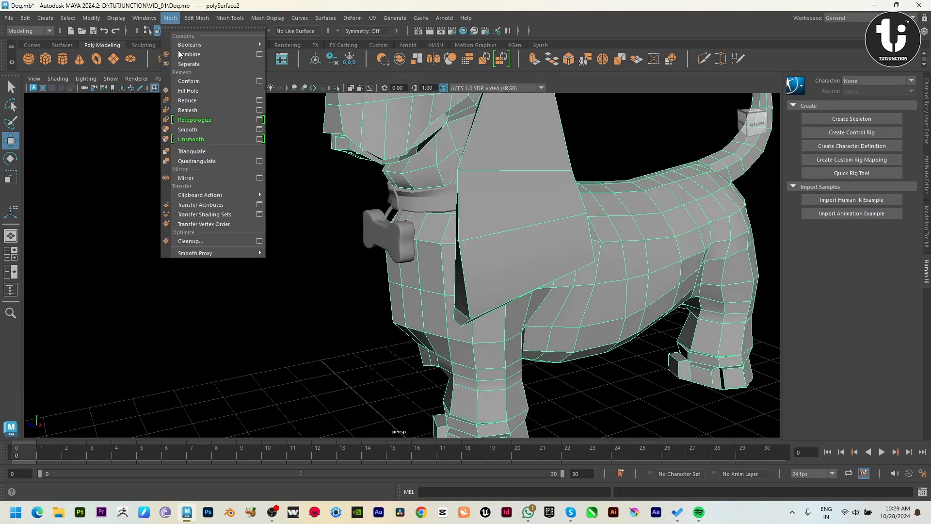
click(342, 360)
click(403, 317)
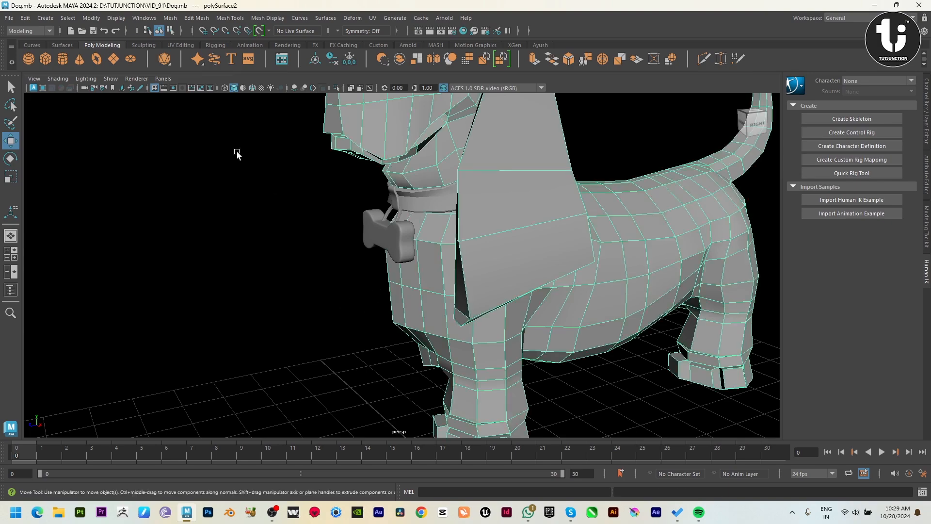
click(171, 18)
click(210, 130)
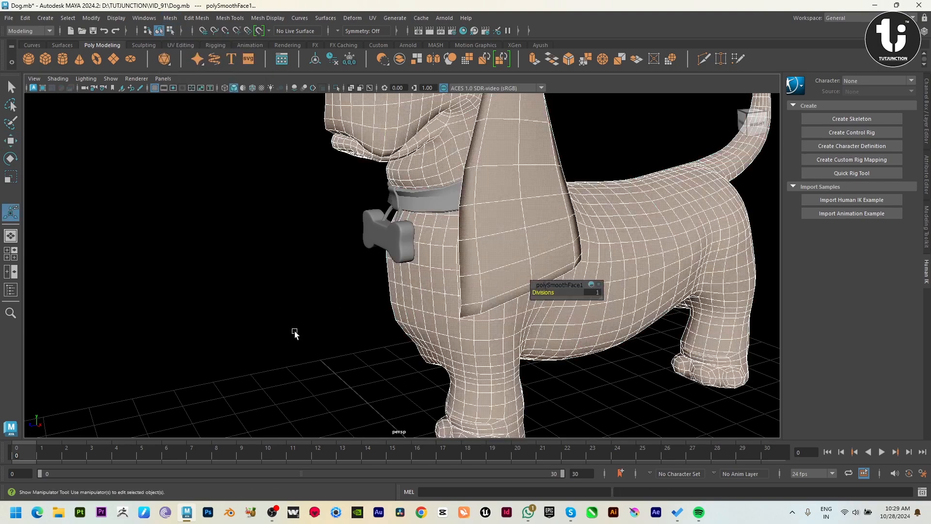
key(t)
key(space)
key(space)
key(space)
key(space)
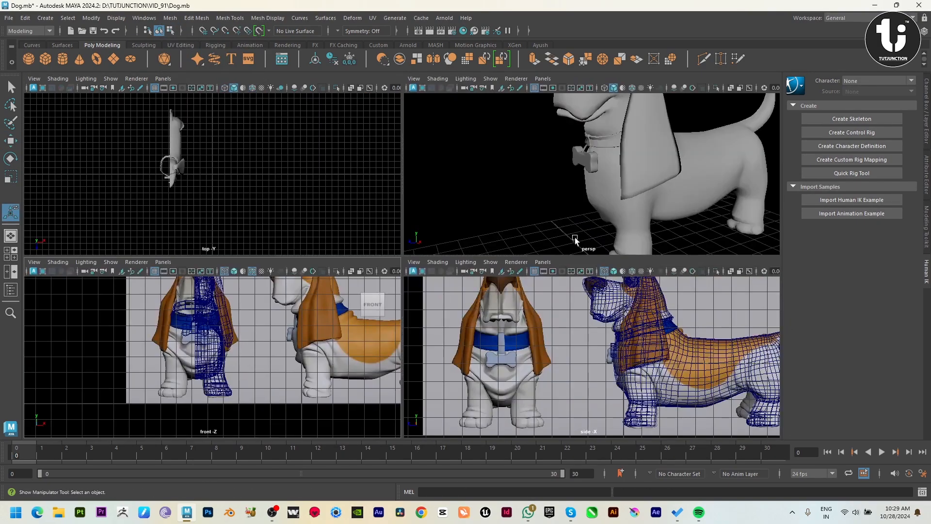
key(space)
- Select the horizontal edges across the chest below the bone tag and move them to shape a protruding chest fold
key(q)
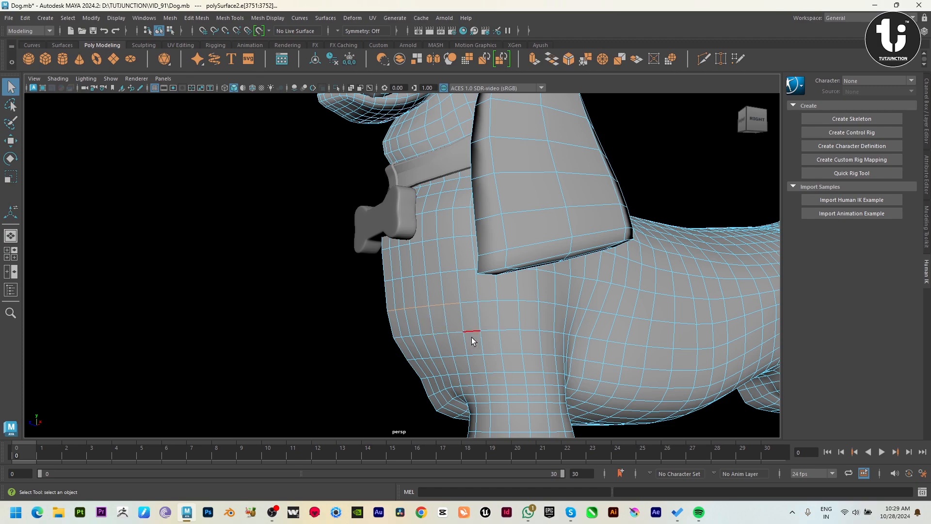
key(w)
key(space)
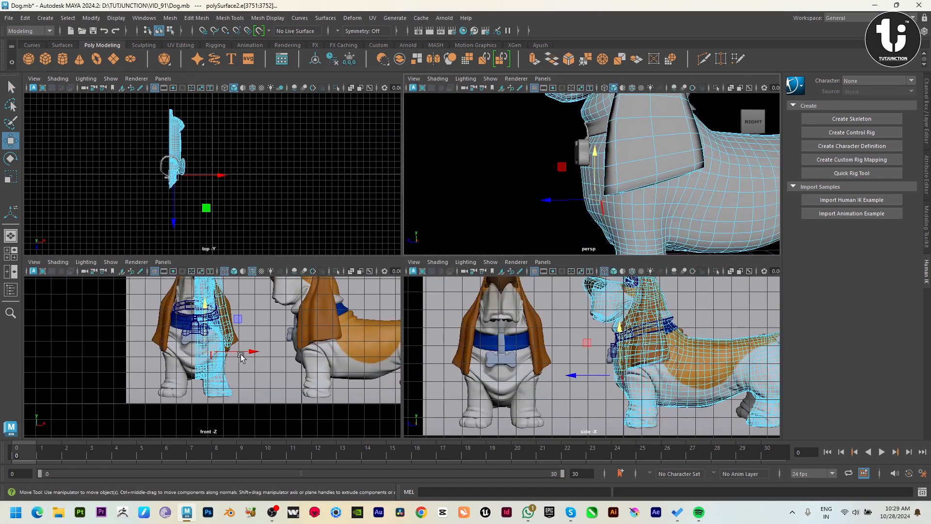
key(space)
scroll(412, 339, up, 5)
key(e)
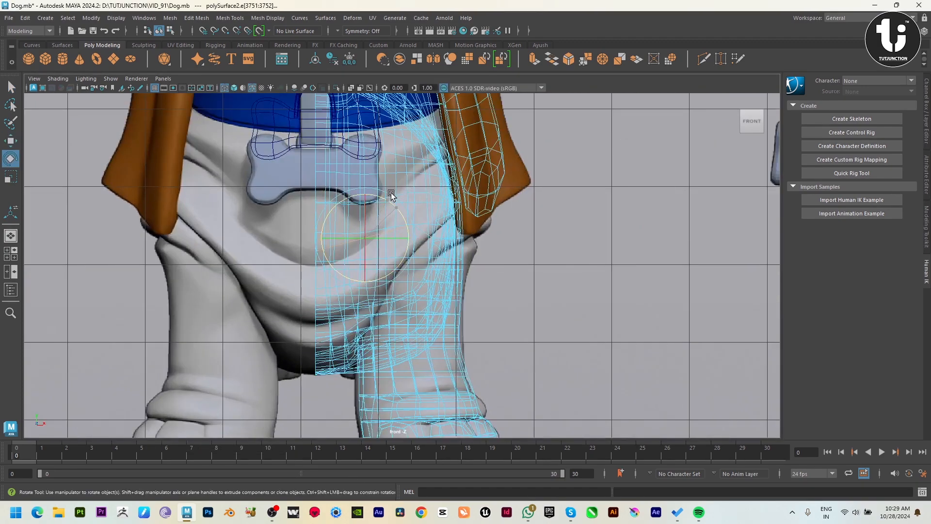
key(w)
mouse_move(365, 216)
mouse_down()
mouse_move(365, 234)
mouse_move(367, 201)
mouse_up()
key(space)
key(space)
mouse_move(421, 291)
alt+mouse_down()
mouse_move(391, 304)
mouse_move(421, 287)
alt+mouse_up()
drag(375, 337, 360, 334)
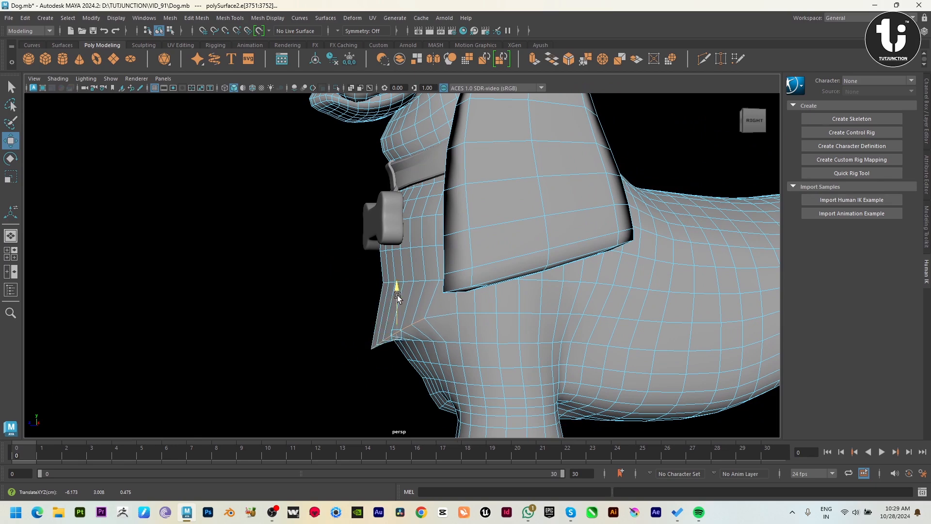
mouse_move(398, 291)
alt+mouse_down()
mouse_move(418, 307)
mouse_move(411, 291)
alt+mouse_up()
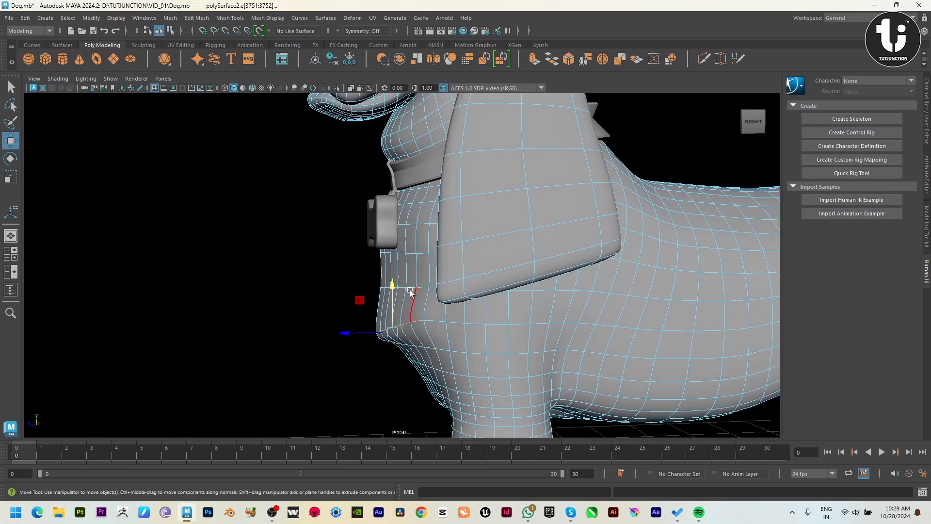
- Select the vertical edges at the front of the chest and move them down to accentuate the chest fold
alt+right_drag(532, 315, 450, 174)
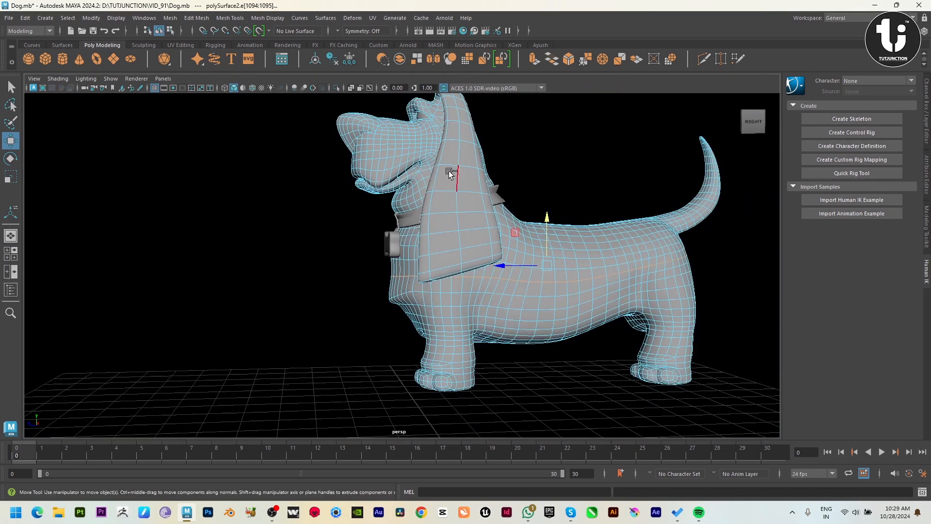
ctrl+drag(929, 522, 929, 522)
alt+drag(412, 315, 412, 309)
ctrl+drag(495, 219, 418, 328)
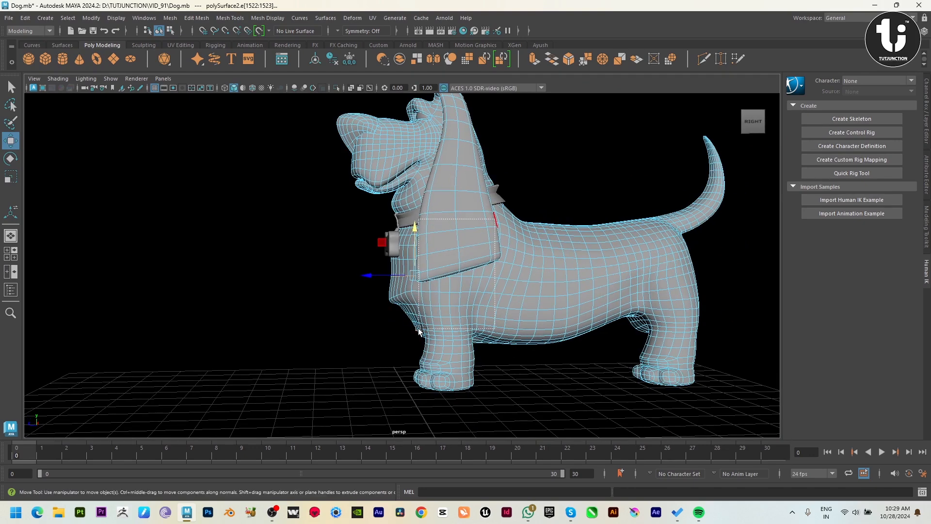
scroll(412, 277, up, 3)
key(e)
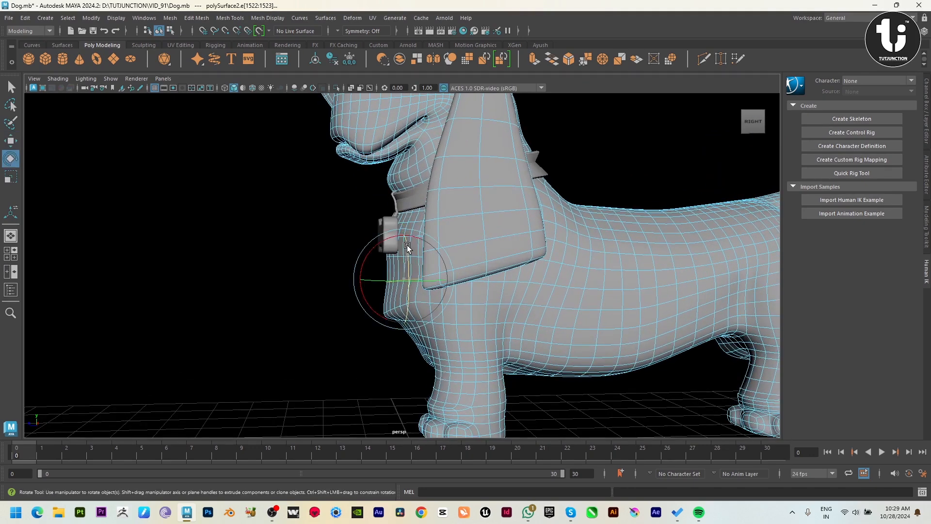
key(w)
key(e)
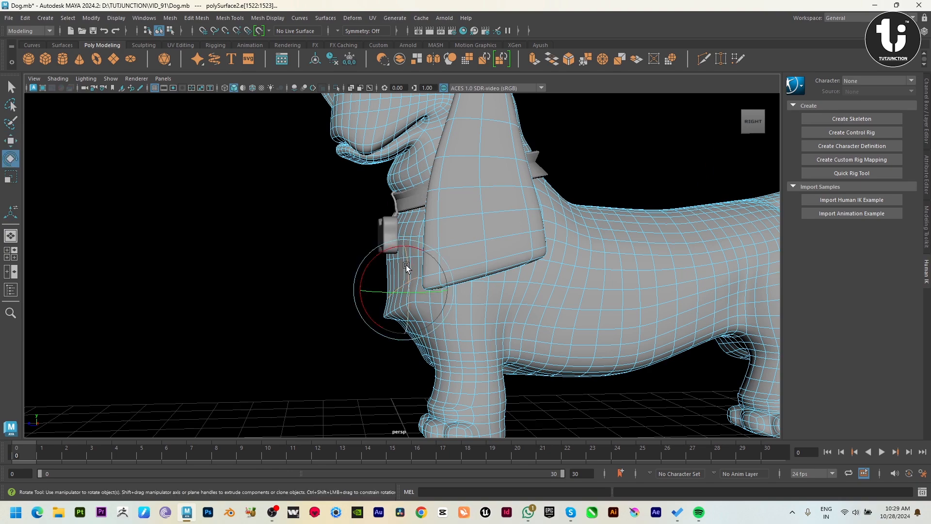
key(w)
alt+drag(438, 372, 473, 372)
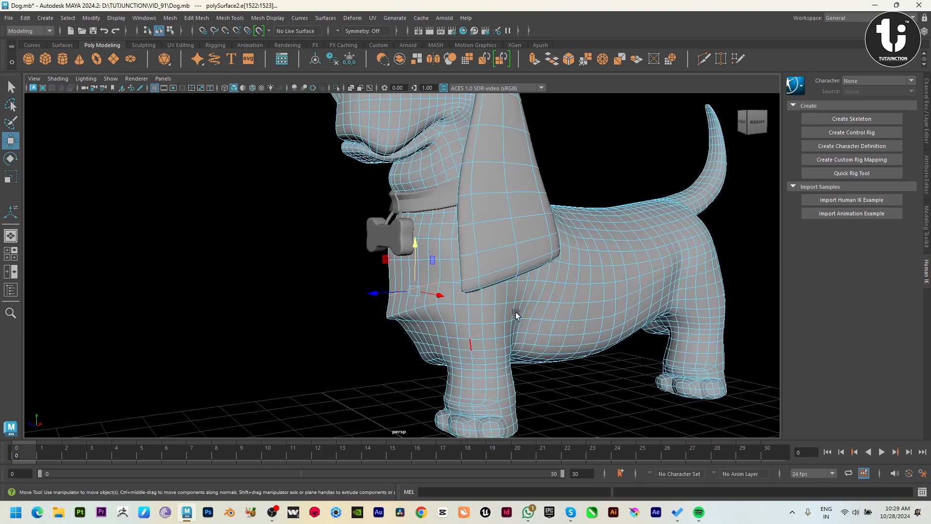
- Select the row of vertices along the chest fold's lower edge near the centerline, move it down and rotate it slightly
click(371, 365)
scroll(370, 366, down, 4)
alt+drag(362, 358, 430, 361)
alt+right_drag(430, 361, 645, 485)
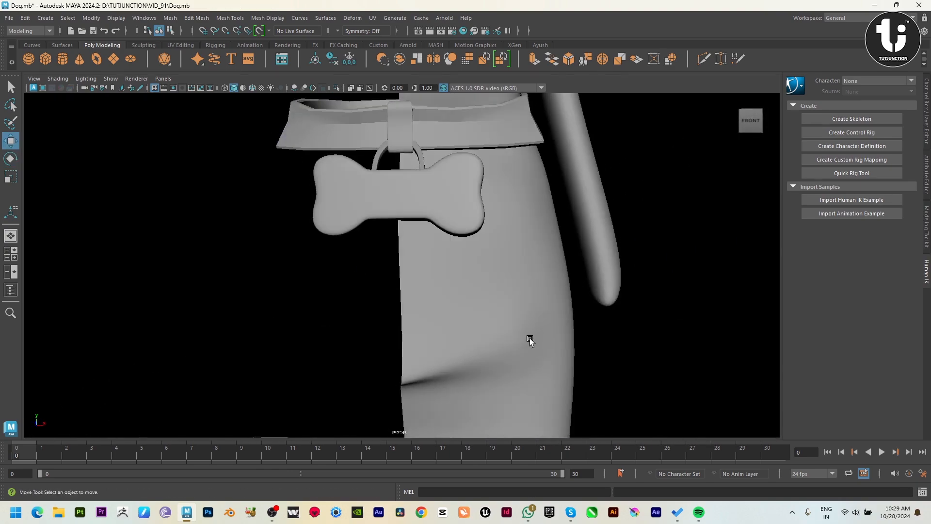
right_drag(528, 339, 478, 341)
alt+middle_drag(442, 380, 442, 326)
click(401, 339)
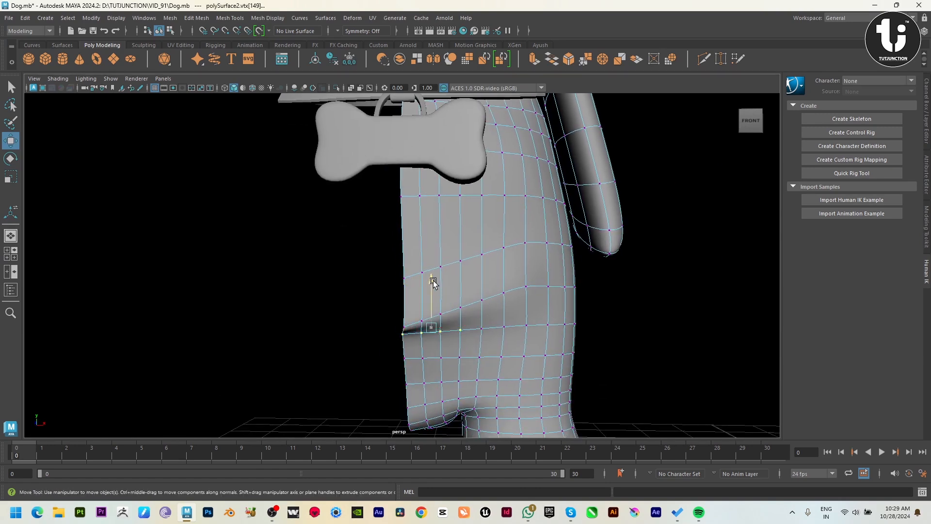
drag(434, 282, 434, 297)
key(e)
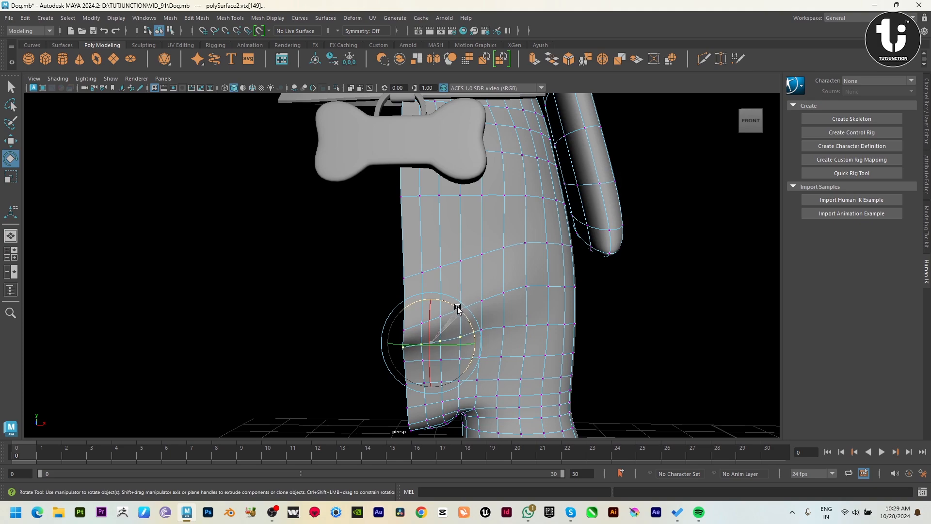
click(639, 303)
- Move a vertex on the side of the chest fold to refine its shape, then return to object selection
alt+right_drag(625, 307, 285, 348)
alt+drag(489, 334, 435, 353)
click(455, 311)
alt+right_drag(434, 353, 521, 327)
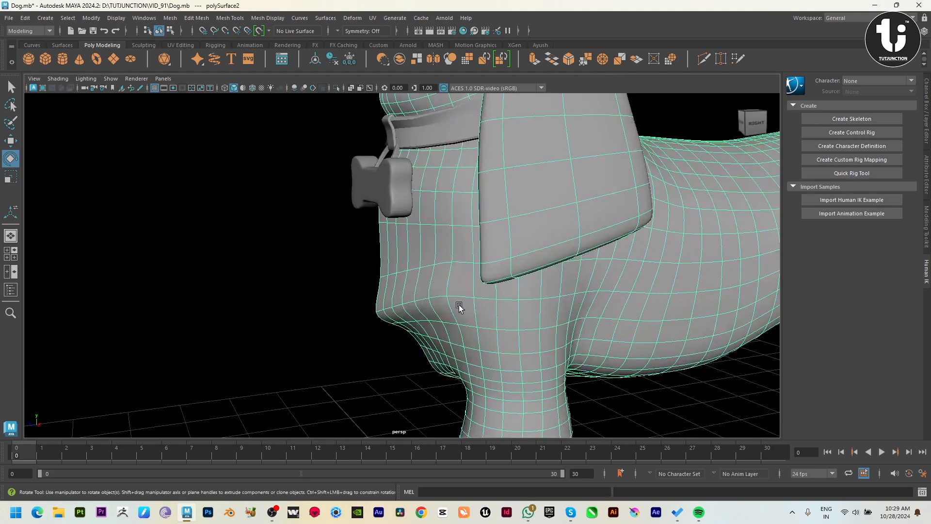
key(F9)
click(399, 322)
alt+drag(519, 317, 356, 298)
key(w)
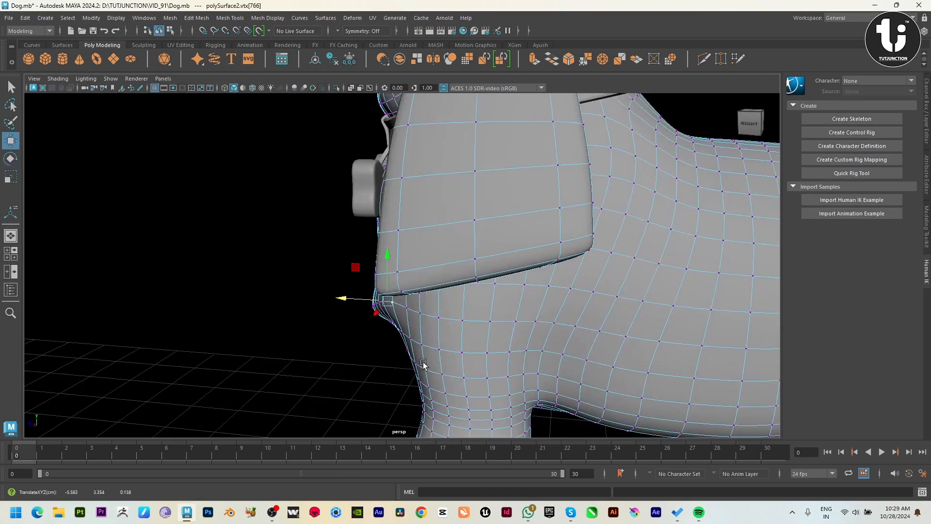
key(F8)
click(391, 372)
- Try to group all parts of the dog model, including the collar and tag, and undo the grouping
alt+right_drag(434, 378, 383, 342)
alt+drag(383, 343, 501, 350)
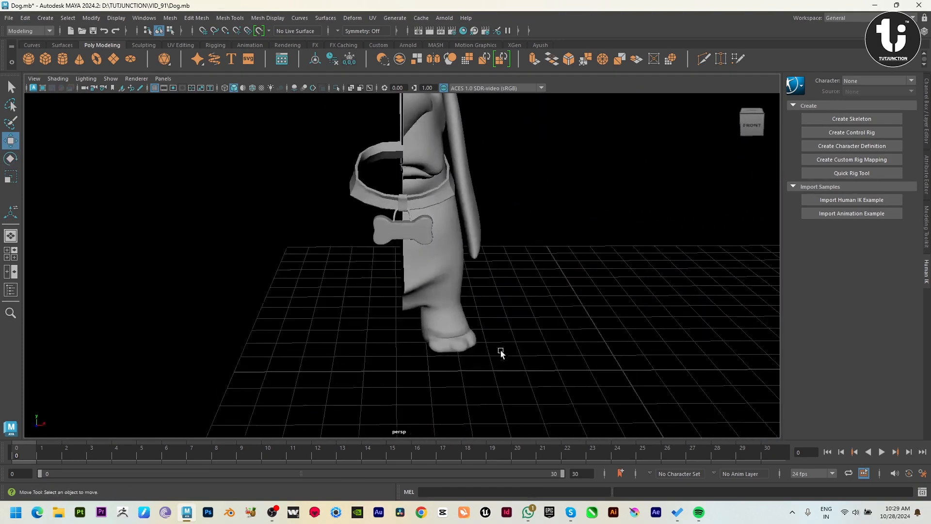
alt+right_drag(500, 350, 539, 304)
alt+drag(539, 304, 482, 321)
click(454, 290)
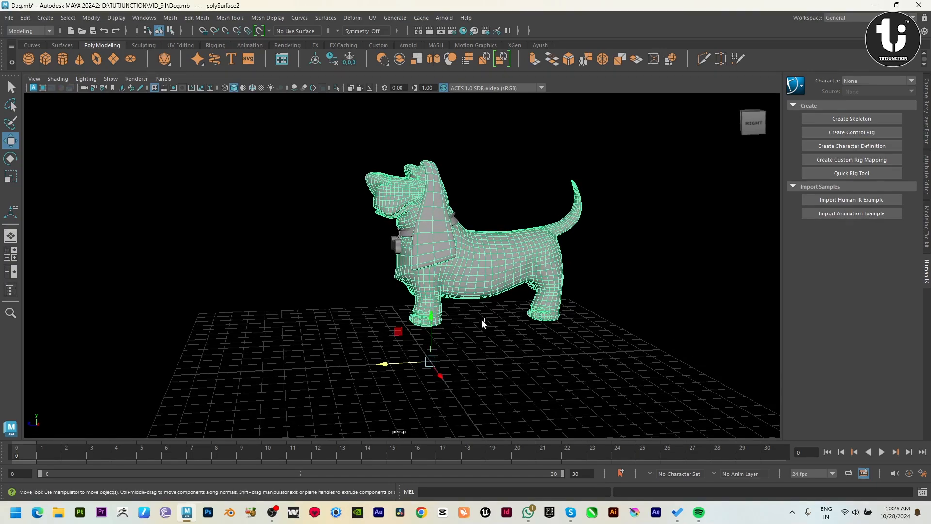
shift+drag(503, 360, 280, 127)
key(ctrl+g)
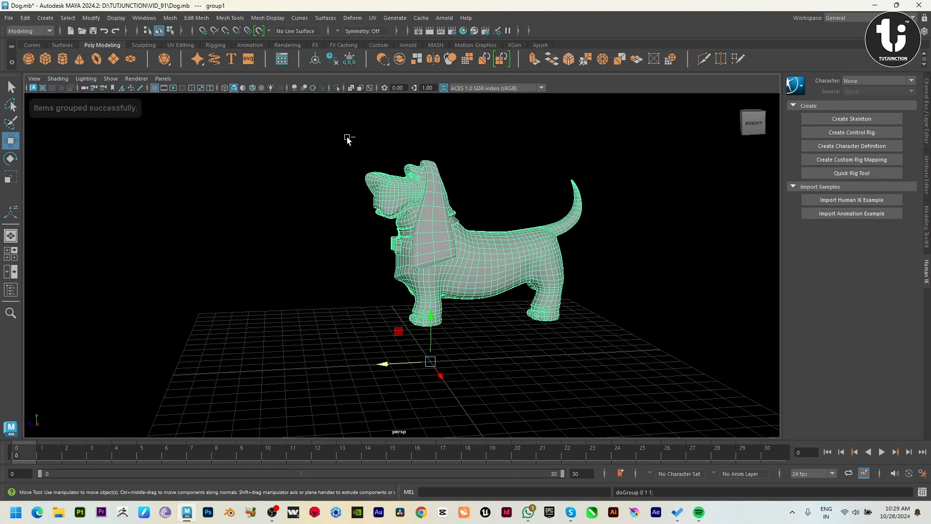
alt+drag(337, 227, 534, 399)
key(ctrl+z)
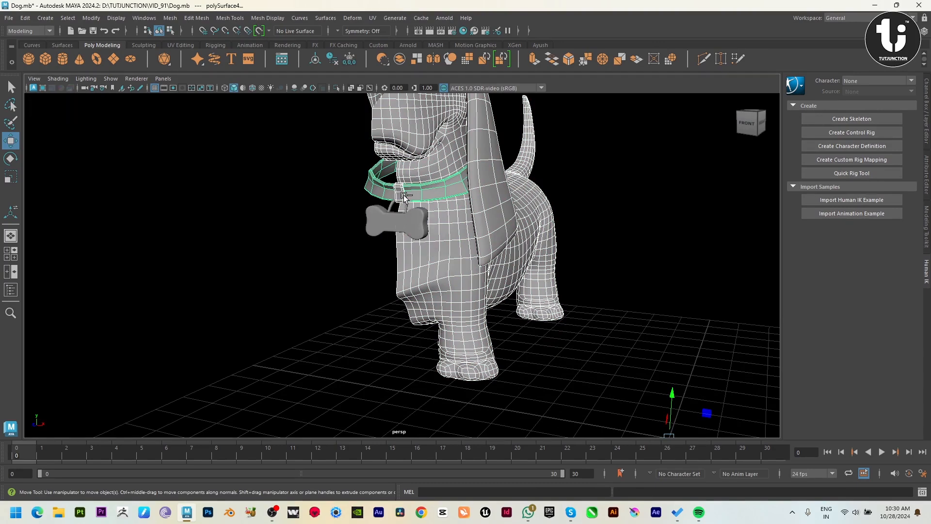
- Group the dog's half body without the collar and tag, and center the group's pivot
click(491, 273)
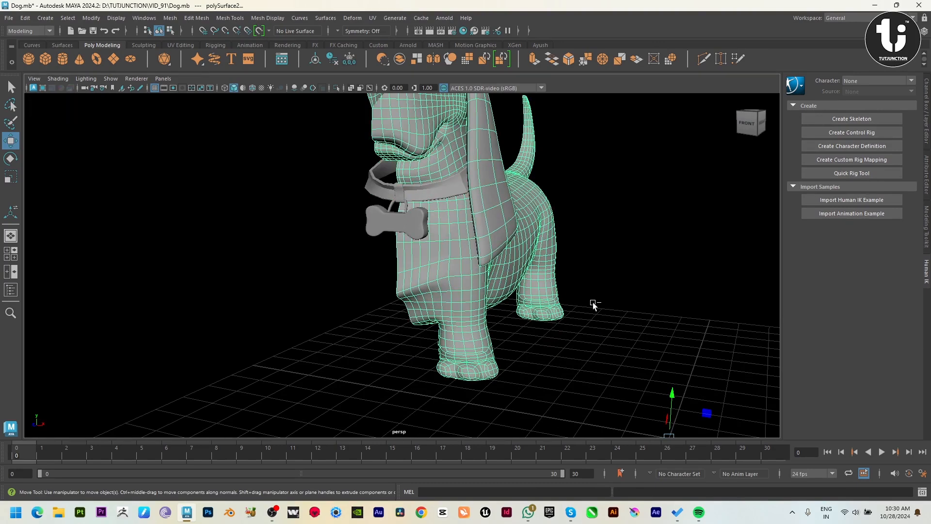
key(ctrl+g)
click(91, 18)
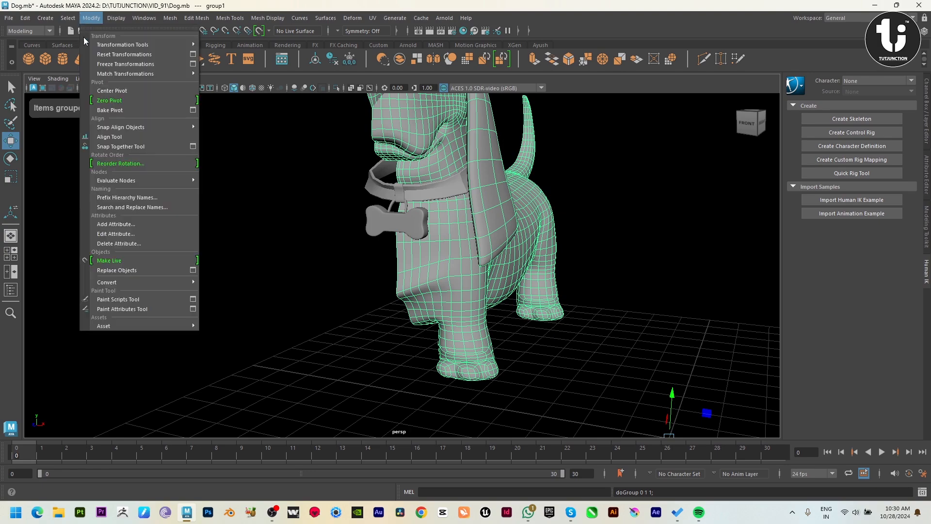
click(99, 90)
- Try to create a mirrored duplicate of the body group and move it across the centerline against the original half
key(ctrl+d)
alt+drag(363, 238, 457, 253)
drag(481, 189, 408, 182)
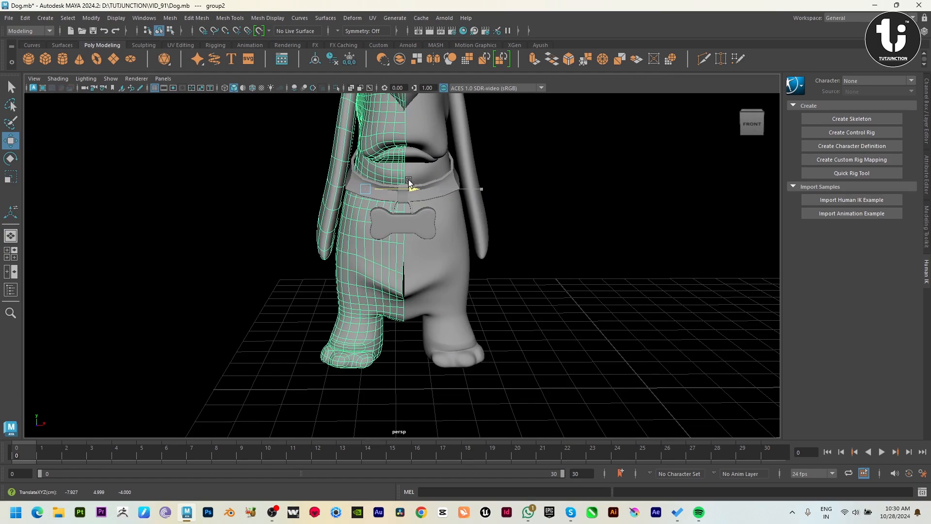
mouse_move(589, 285)
alt+mouse_down()
mouse_move(551, 282)
mouse_move(586, 285)
alt+mouse_up()
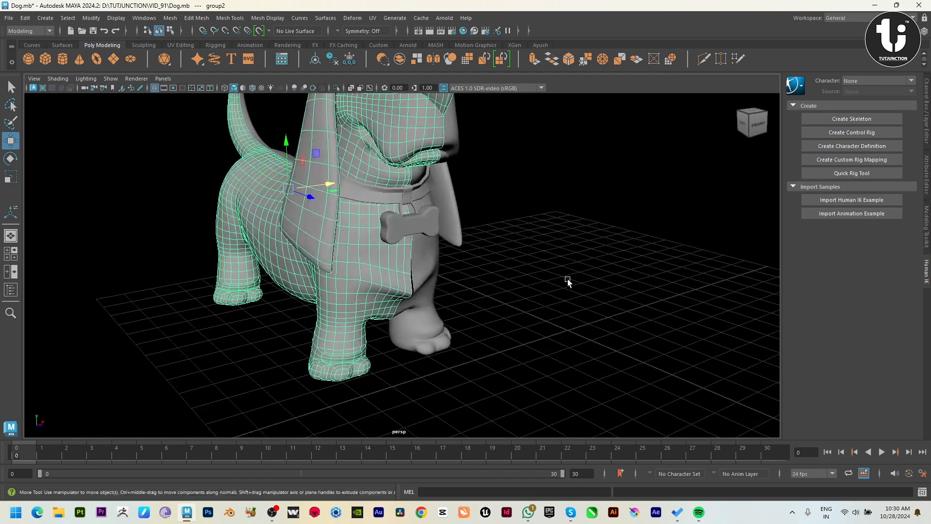
click(565, 283)
- Set the Divisions of the polySmoothFace1 input on the dog's body to 0
click(429, 290)
alt+drag(429, 290, 484, 291)
click(927, 112)
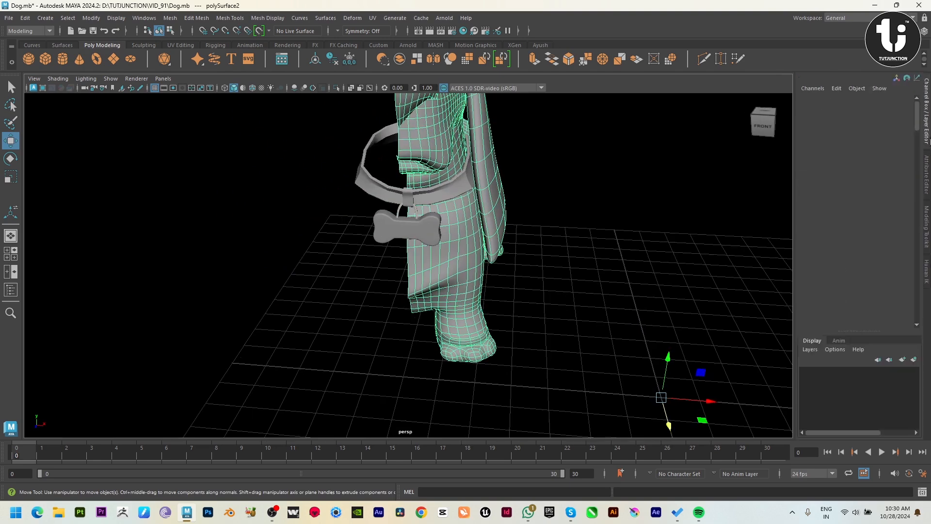
click(854, 209)
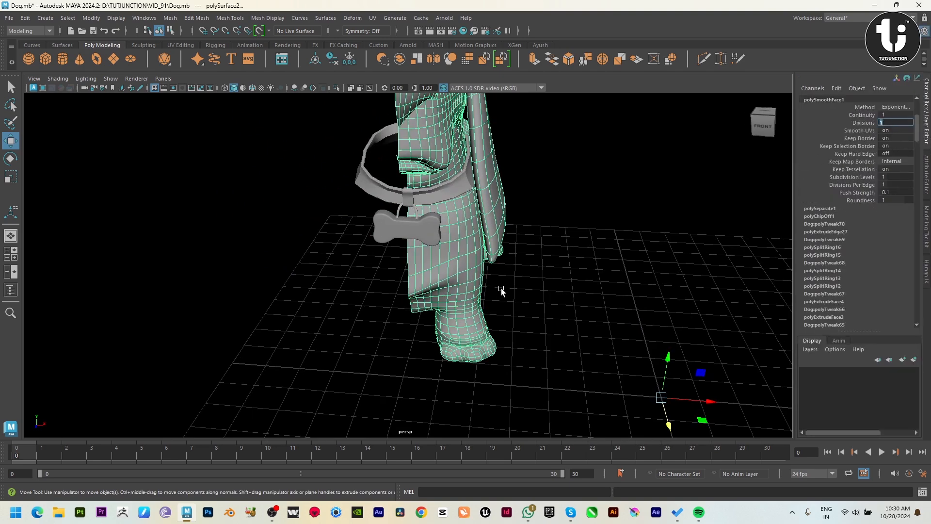
text(0)
key(Return)
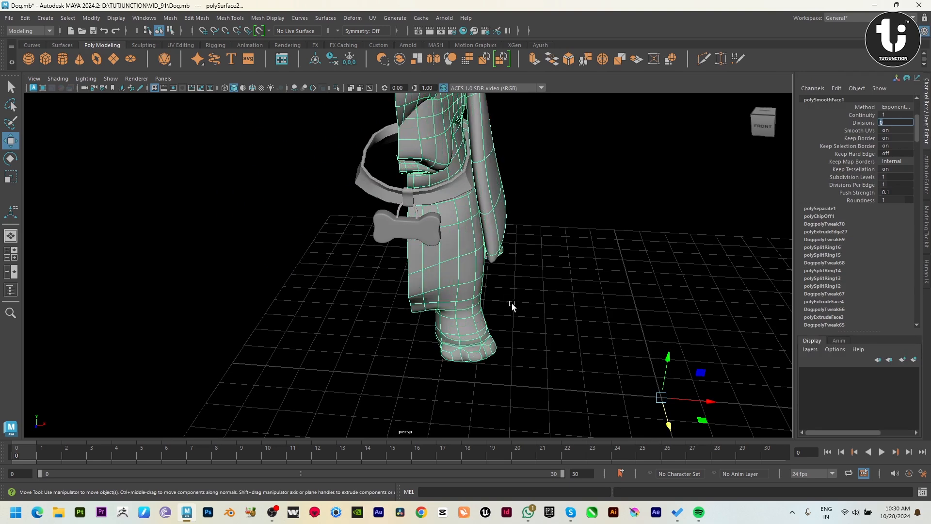
- Center the pivot of the dog's half body
alt+drag(512, 306, 553, 307)
click(92, 18)
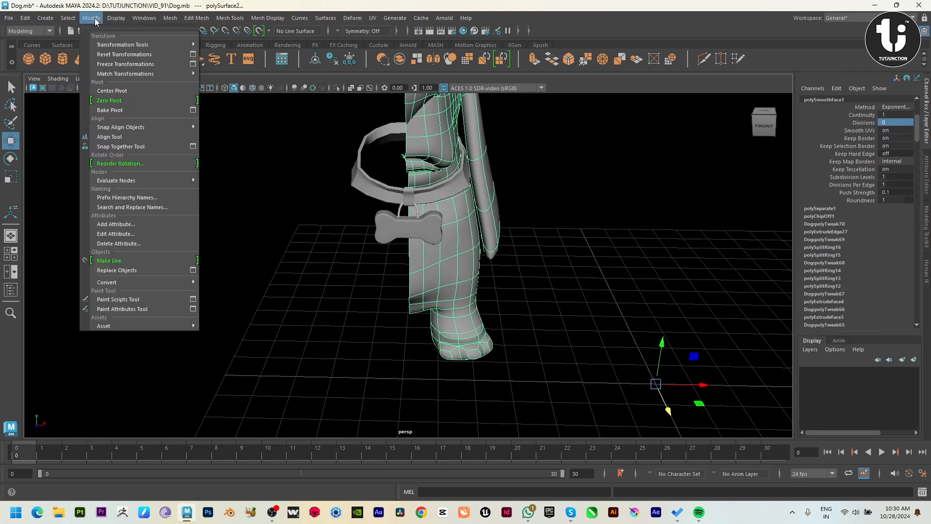
click(105, 91)
- Select the half body's centerline vertices in the top view and flatten them along X into one straight seam
key(space)
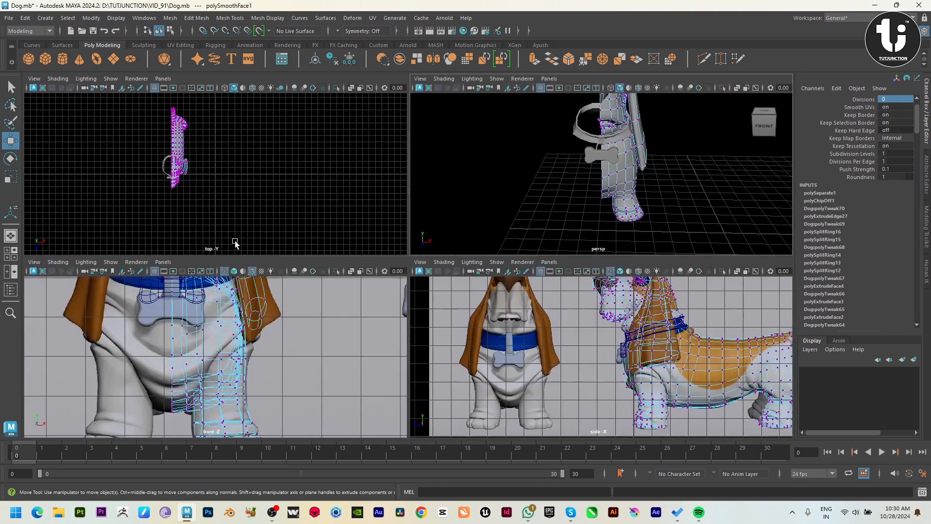
key(space)
drag(303, 213, 320, 415)
scroll(329, 235, up, 5)
alt+middle_drag(337, 243, 575, 318)
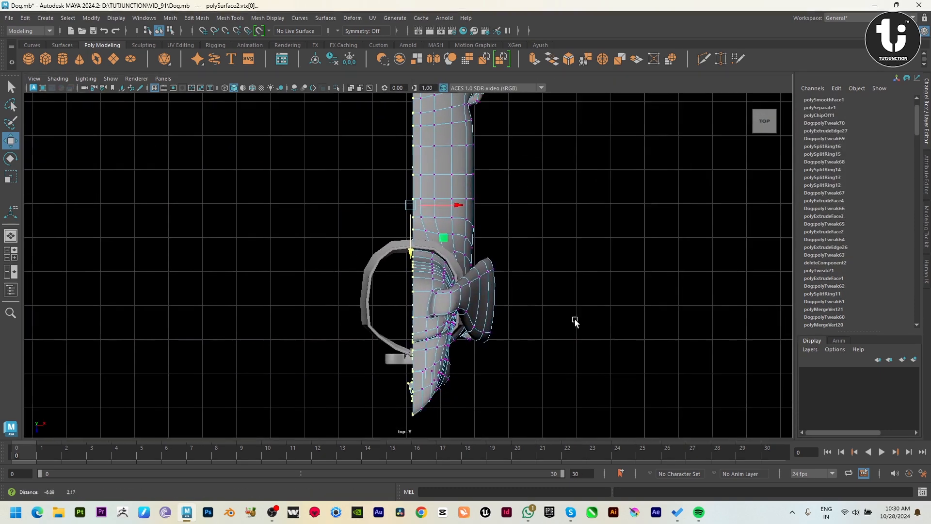
alt+middle_drag(472, 218, 471, 257)
alt+middle_drag(488, 179, 489, 267)
key(r)
key(4)
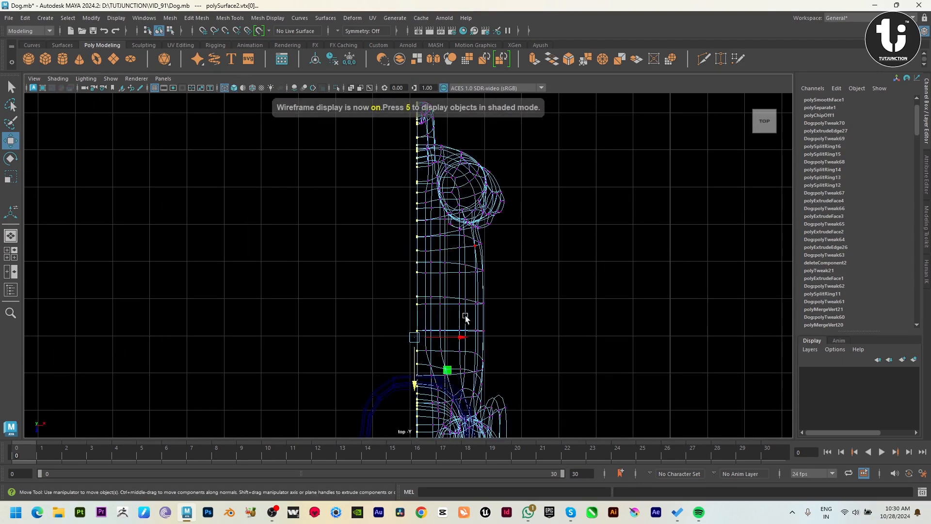
alt+middle_drag(467, 319, 464, 206)
drag(465, 204, 208, 227)
key(w)
alt+middle_drag(606, 278, 601, 243)
key(space)
key(space)
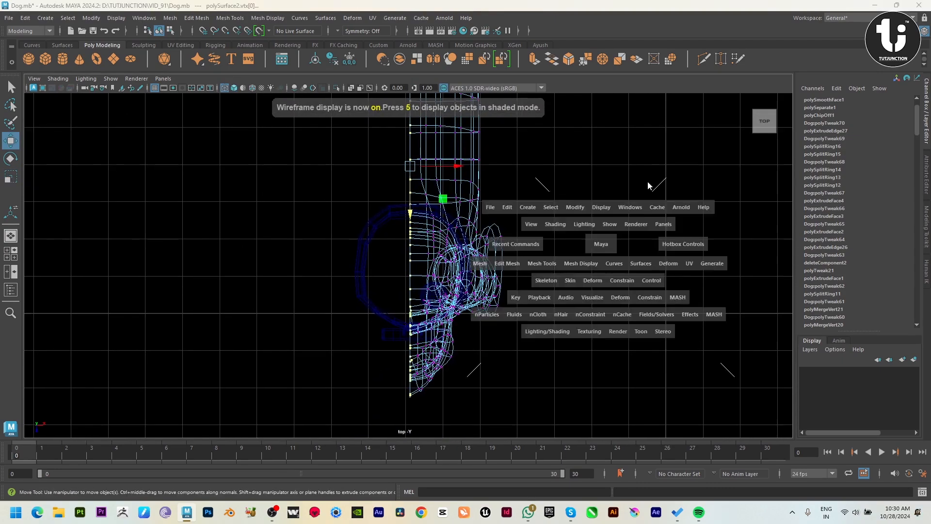
alt+drag(641, 190, 436, 337)
drag(369, 290, 351, 304)
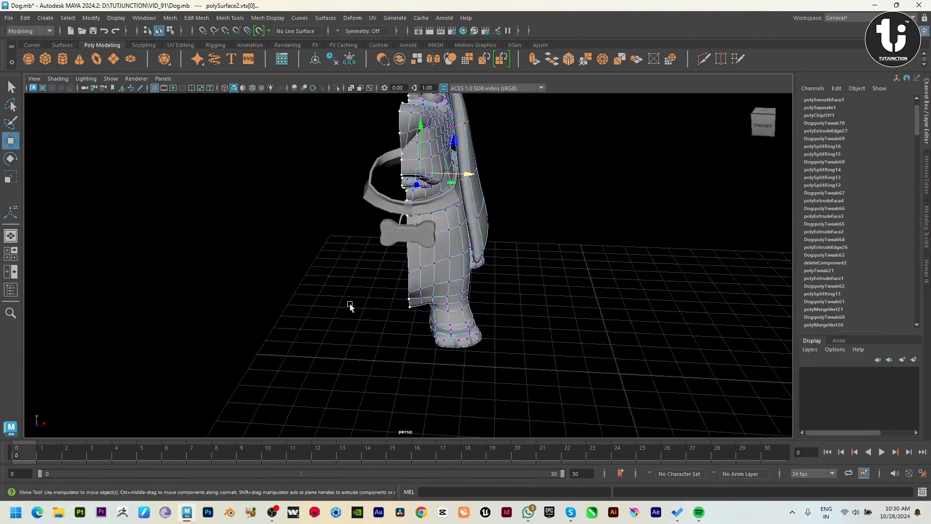
- Try to duplicate the half body with X scale -1, and undo the mirrored copy
click(642, 180)
click(446, 296)
key(ctrl+shift+d)
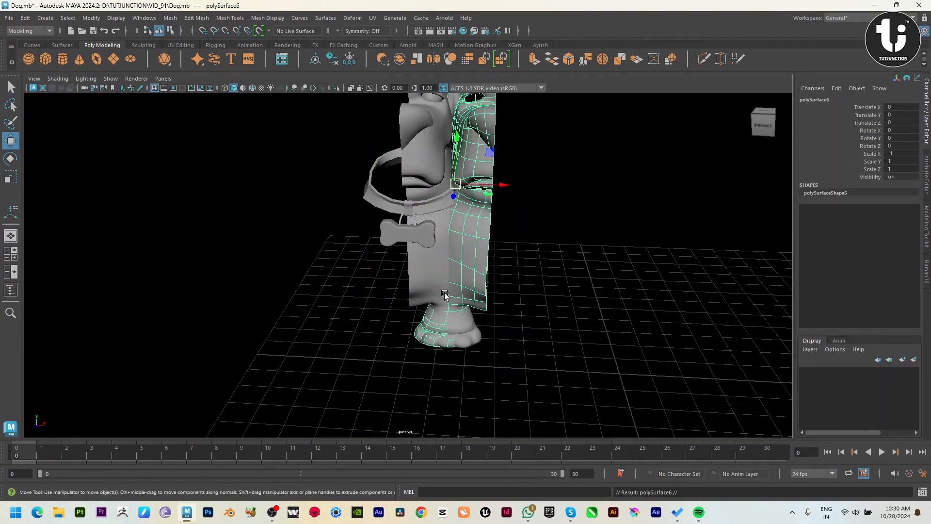
alt+drag(446, 296, 407, 180)
alt+drag(517, 225, 501, 203)
key(ctrl+z)
key(ctrl+z)
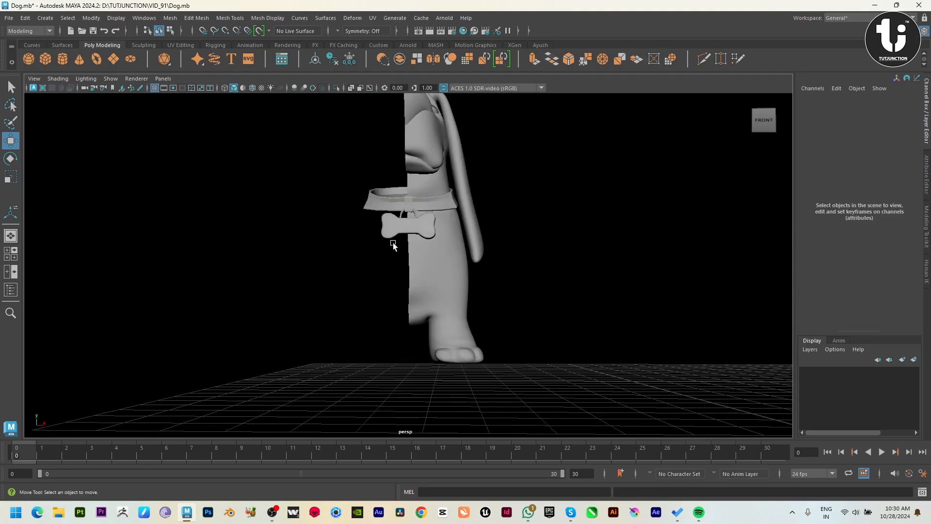
key(ctrl+z)
- Duplicate the half body mirrored in X and move the copy sideways until it meets the original at the centerline
alt+drag(409, 270, 443, 295)
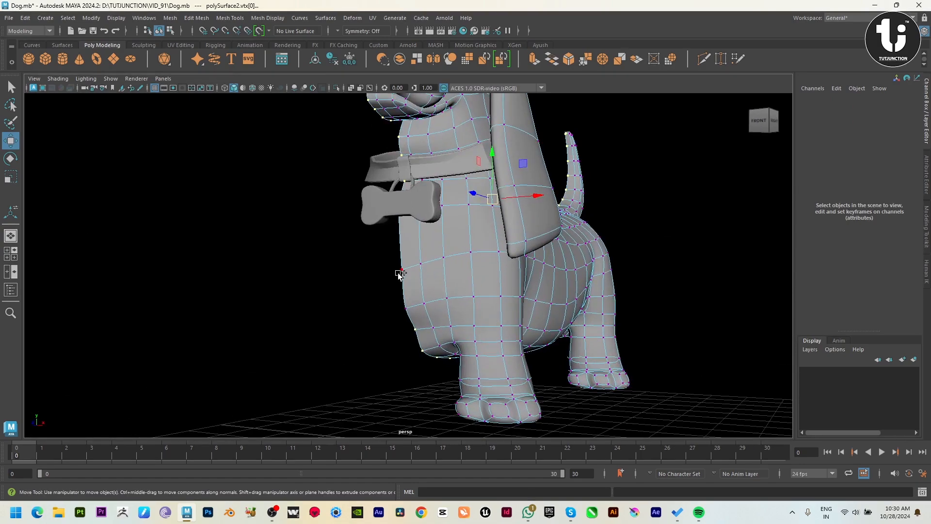
key(4)
mouse_move(480, 330)
alt+mouse_down()
mouse_move(393, 339)
mouse_move(456, 304)
mouse_move(477, 282)
mouse_move(469, 278)
alt+mouse_up()
key(5)
double_click(590, 179)
click(460, 276)
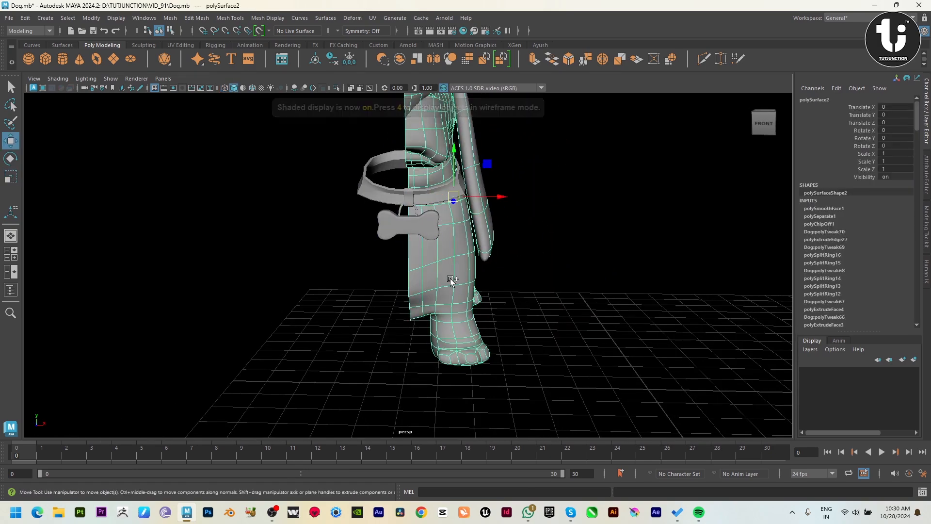
key(ctrl+shift+d)
drag(498, 196, 428, 197)
- Select the original and mirrored body halves and combine them into one mesh
shift+click(451, 272)
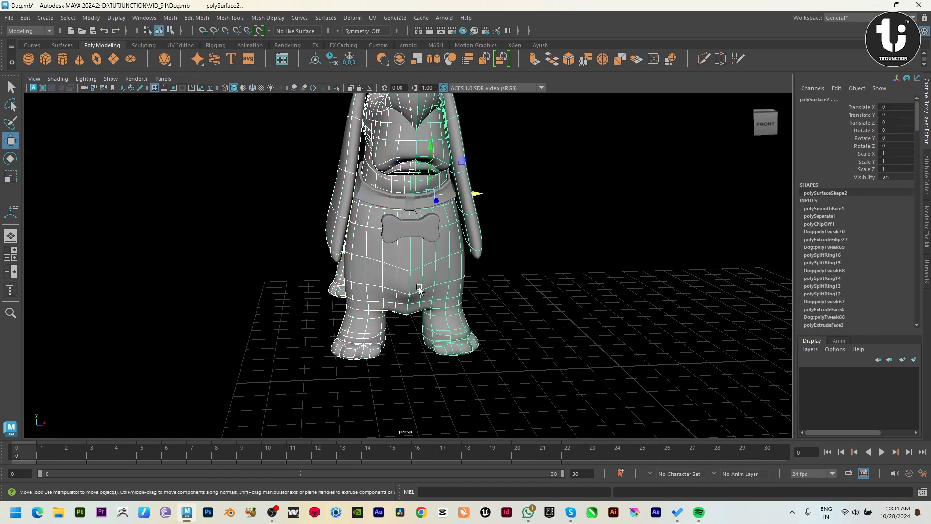
alt+drag(451, 271, 437, 228)
click(144, 18)
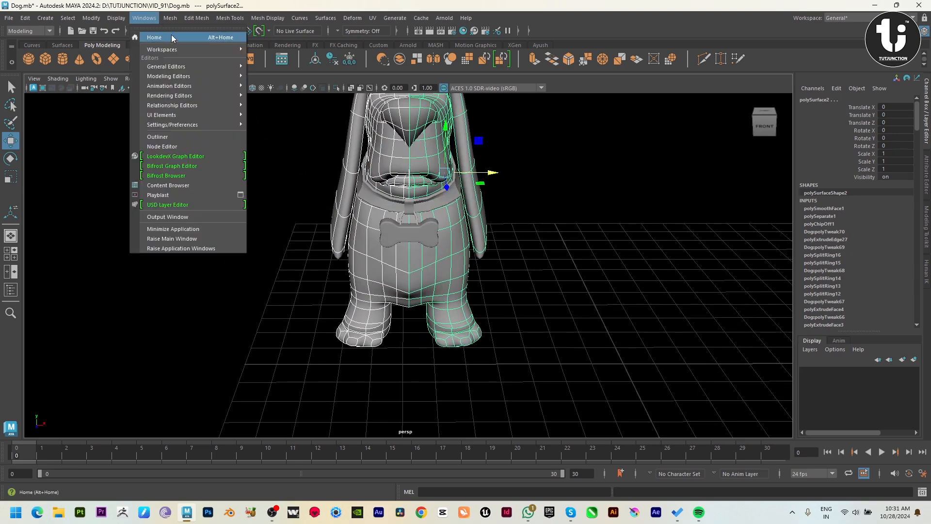
click(187, 54)
alt+drag(350, 214, 335, 206)
- Select all vertices along the combined body's centerline in the top view
key(space)
key(space)
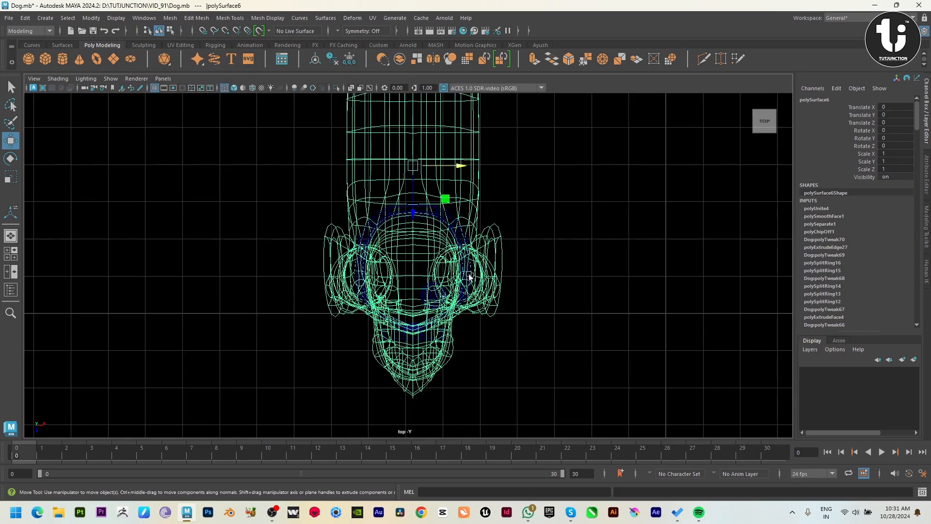
scroll(463, 192, down, 4)
scroll(460, 196, down, 2)
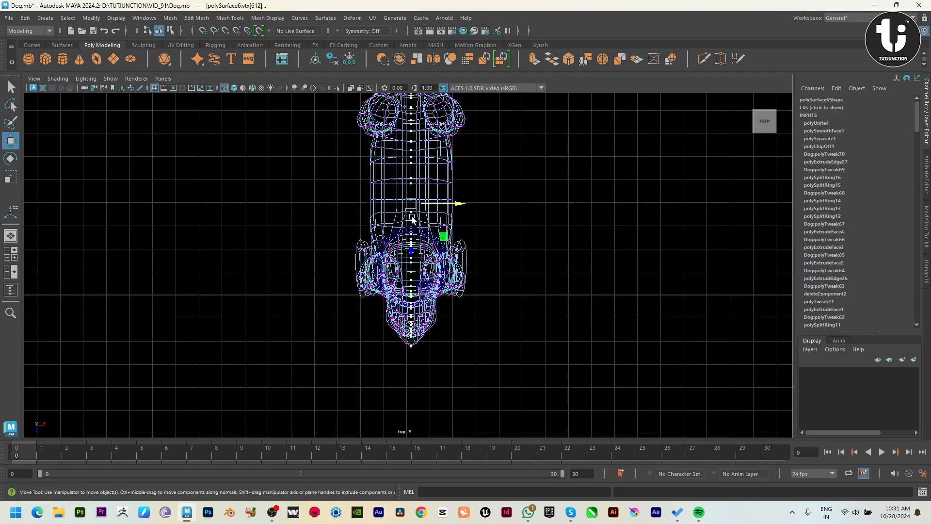
alt+middle_drag(455, 202, 446, 275)
click(446, 275)
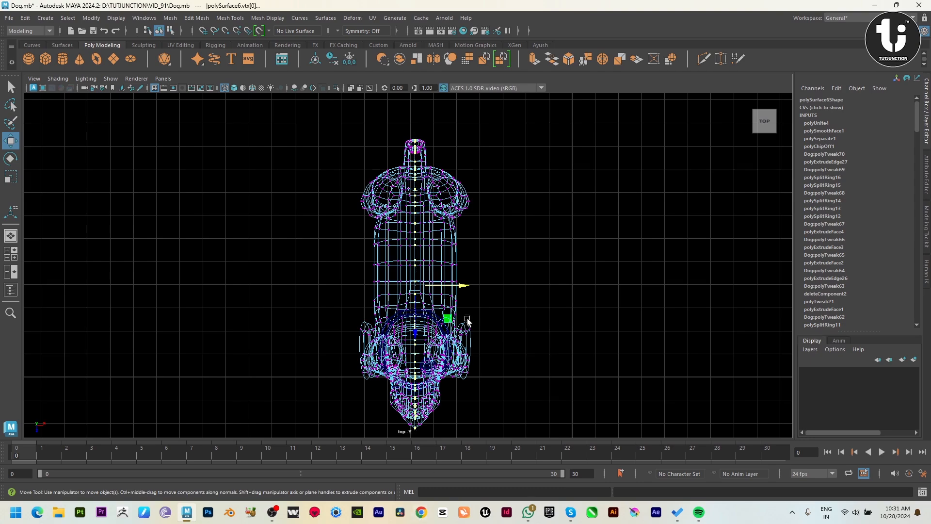
- Examine the selected seam vertices up close along the body in the top view, from the nose to the tail
alt+middle_drag(467, 321, 476, 245)
scroll(475, 246, up, 6)
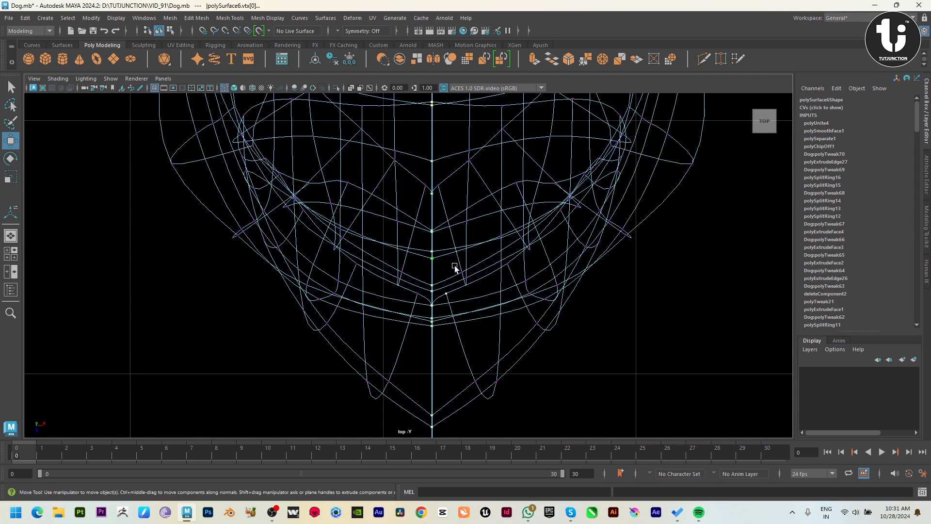
alt+middle_drag(498, 270, 498, 233)
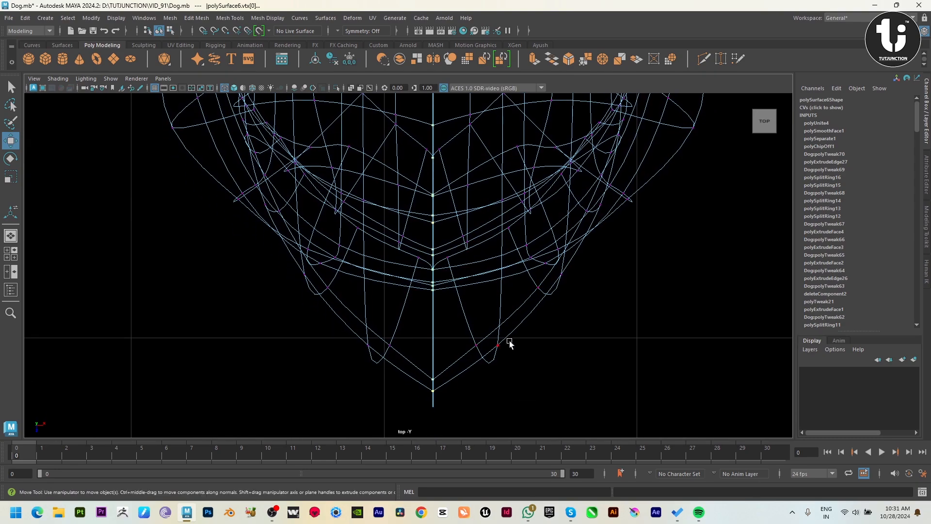
scroll(509, 343, down, 3)
scroll(511, 208, up, 6)
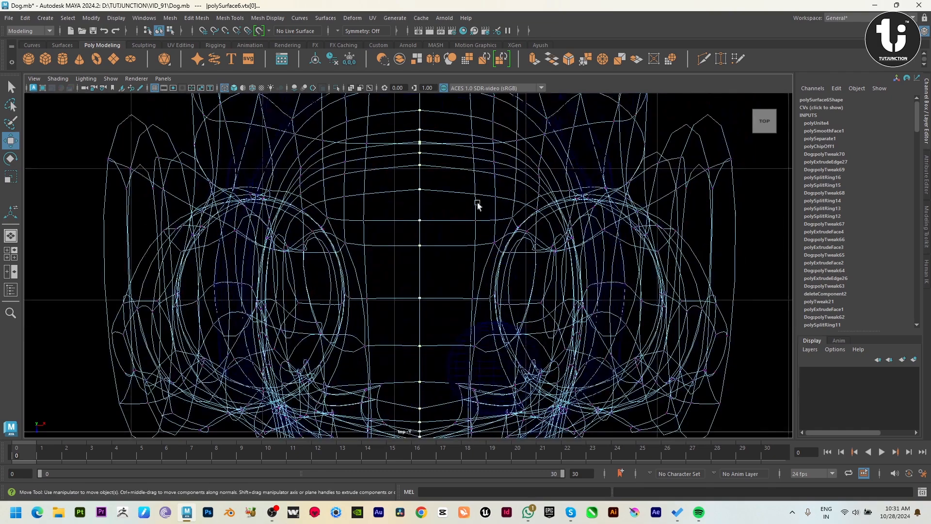
scroll(486, 318, up, 4)
scroll(519, 394, down, 6)
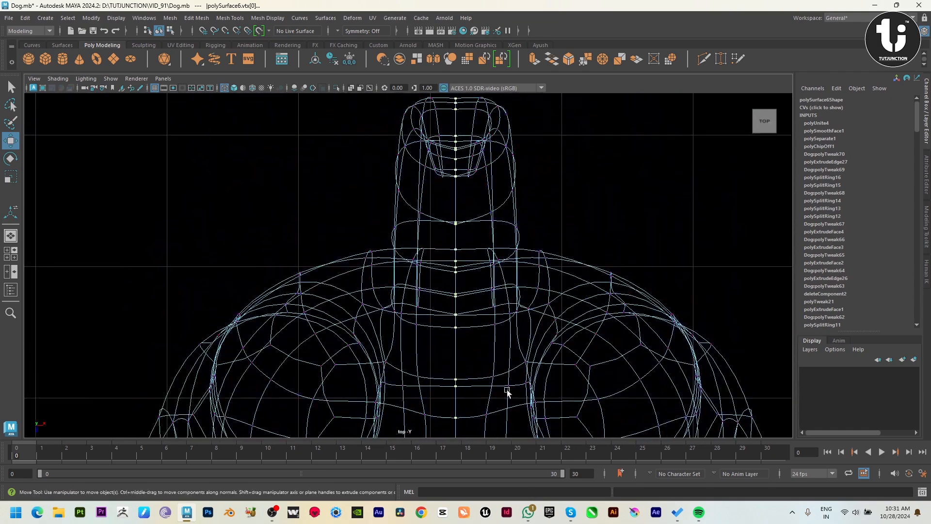
scroll(514, 359, down, 3)
scroll(484, 249, up, 7)
alt+middle_drag(509, 434, 506, 237)
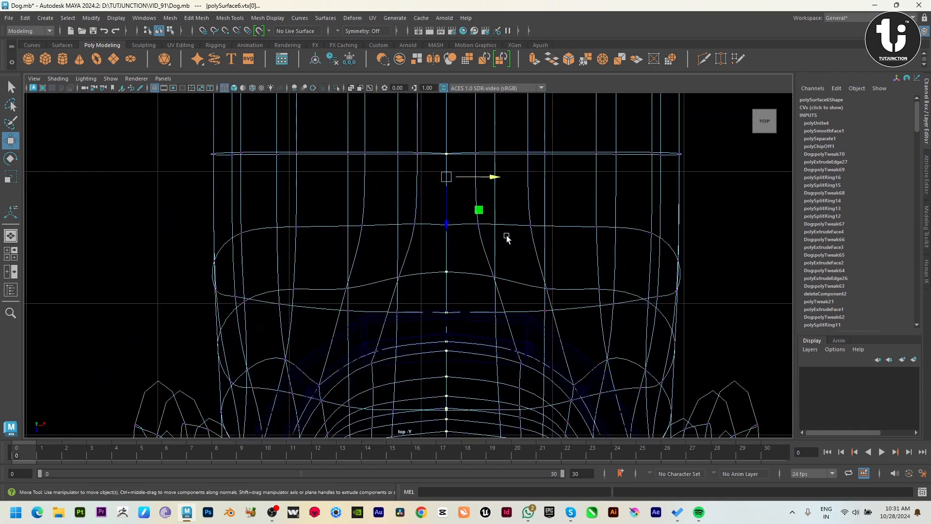
- Merge the selected centerline vertices with a distance threshold of 0.01 and return to the perspective view
key(y)
drag(446, 176, 446, 224)
key(space)
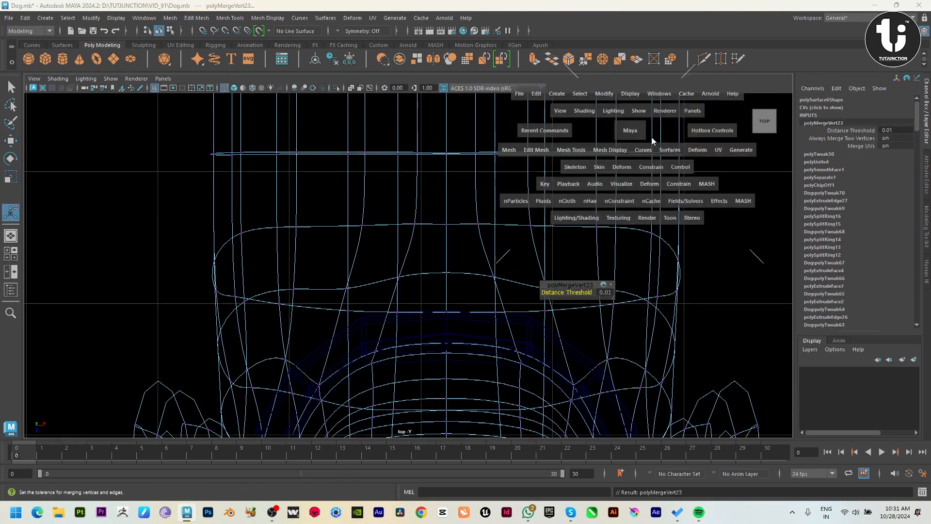
drag(651, 136, 631, 114)
key(q)
click(503, 167)
scroll(469, 201, up, 5)
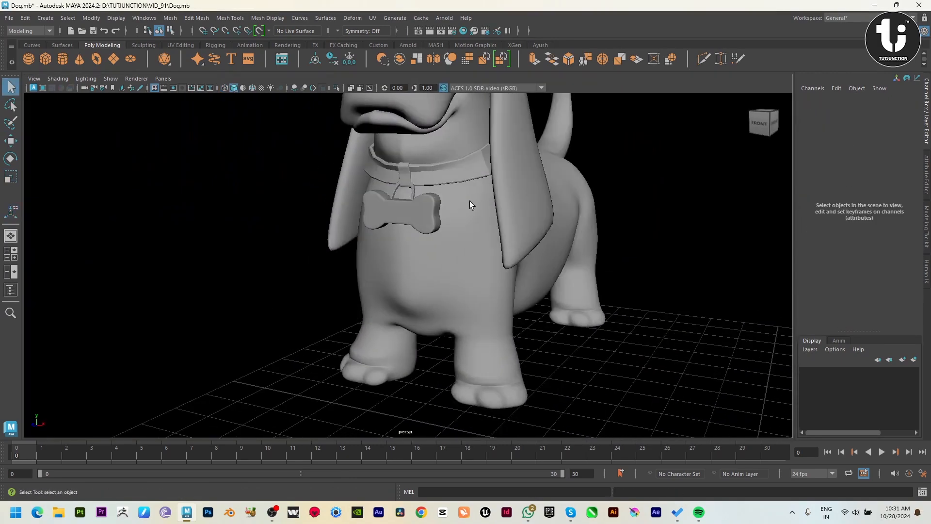
- Blunt the nose's pointed lower tip by scaling its selected vertices outward along X
alt+middle_drag(469, 201, 488, 417)
alt+drag(478, 369, 481, 310)
click(513, 255)
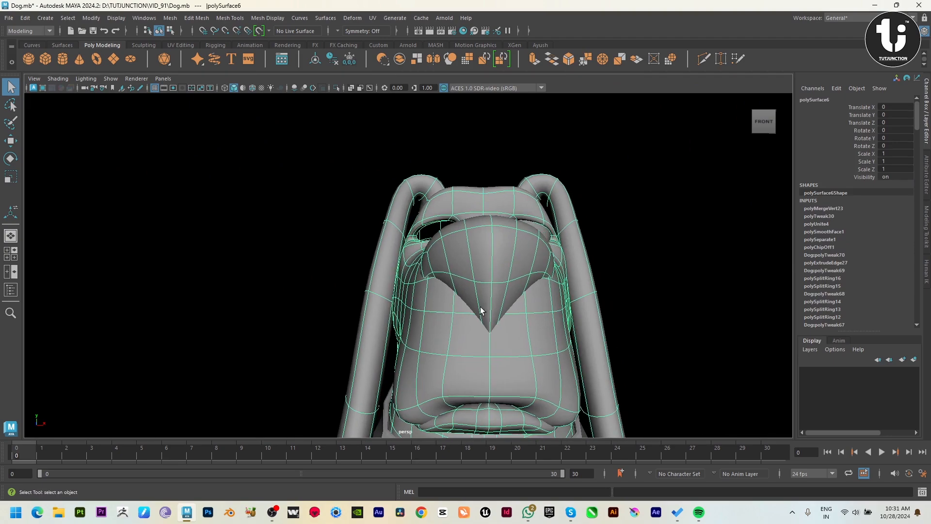
right_drag(480, 311, 461, 284)
key(4)
mouse_move(501, 353)
alt+mouse_down()
mouse_move(492, 341)
mouse_move(506, 345)
mouse_move(508, 337)
mouse_move(495, 354)
mouse_move(587, 357)
alt+mouse_up()
click(492, 340)
key(5)
key(r)
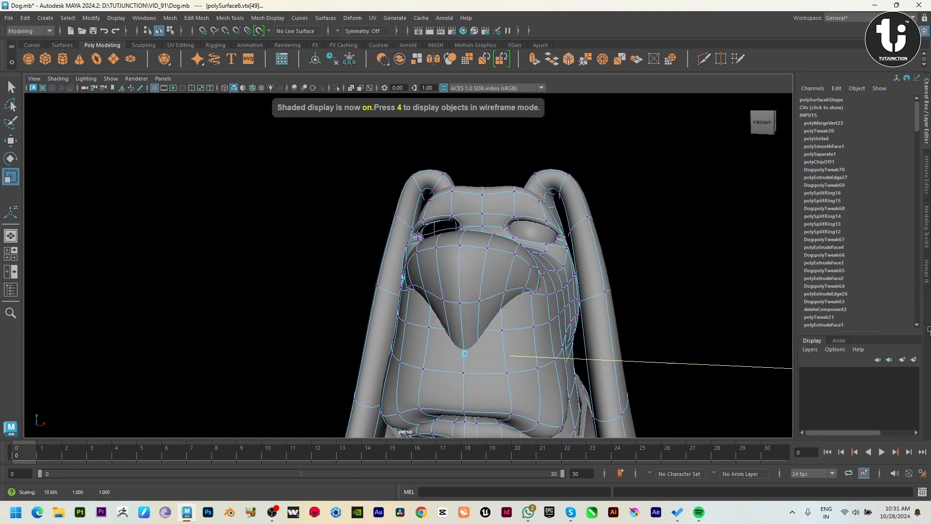
mouse_move(929, 330)
mouse_down()
mouse_move(520, 370)
mouse_move(514, 356)
mouse_move(582, 365)
mouse_move(545, 364)
mouse_up()
right_drag(540, 302, 572, 274)
click(631, 329)
- Duplicate the eye sphere with X scale -1 and move the copy into the opposite socket, at about -7.358 in X
alt+right_drag(609, 408, 492, 351)
mouse_move(492, 351)
alt+mouse_down()
mouse_move(499, 368)
mouse_move(481, 351)
alt+mouse_up()
alt+right_drag(480, 351, 481, 250)
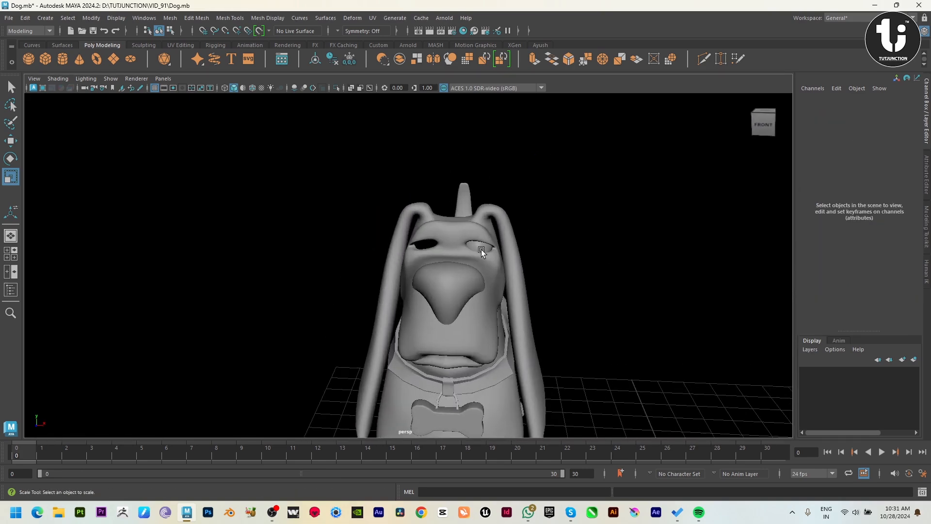
click(480, 248)
key(ctrl+shift+d)
key(w)
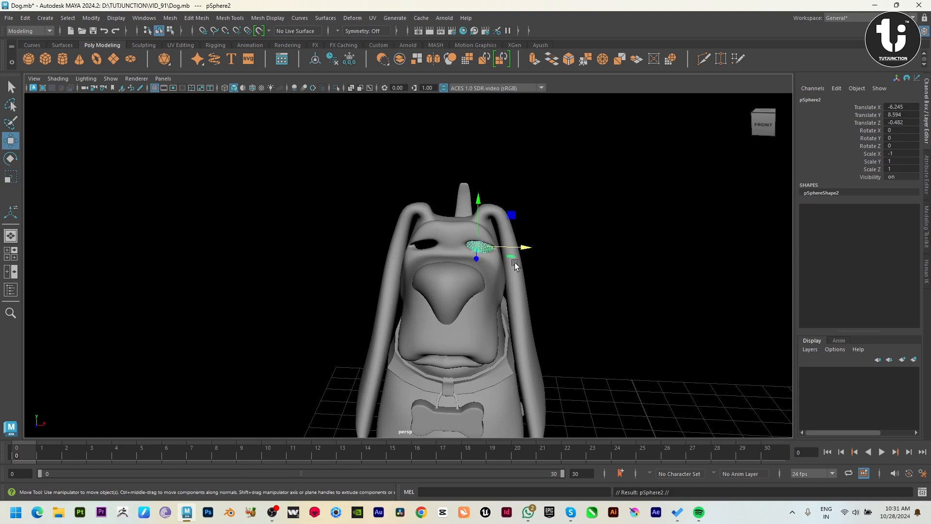
drag(521, 247, 479, 244)
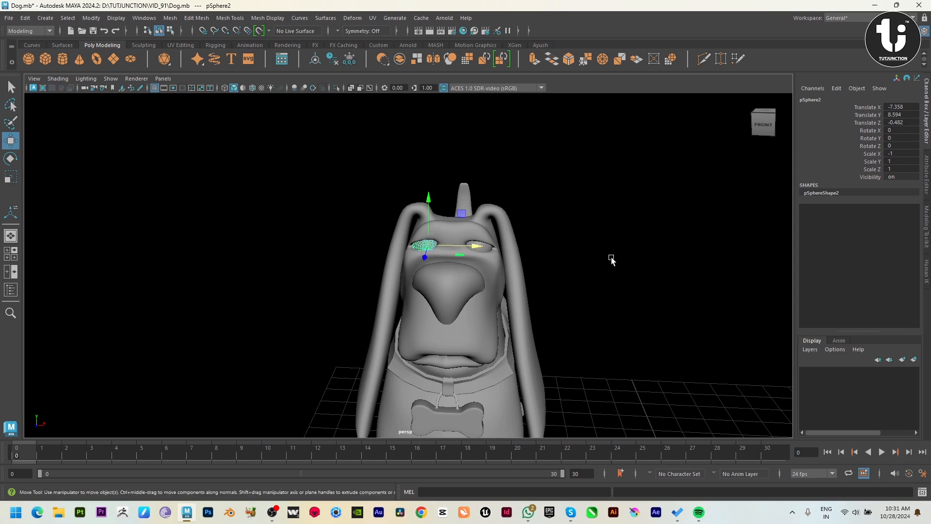
click(725, 329)
- Select the centerline vertex at the upper edge of the forehead and adjust its height slightly
alt+right_drag(726, 328, 574, 334)
alt+drag(574, 334, 559, 311)
alt+right_drag(559, 312, 506, 333)
alt+middle_drag(506, 333, 494, 398)
alt+right_drag(494, 399, 551, 405)
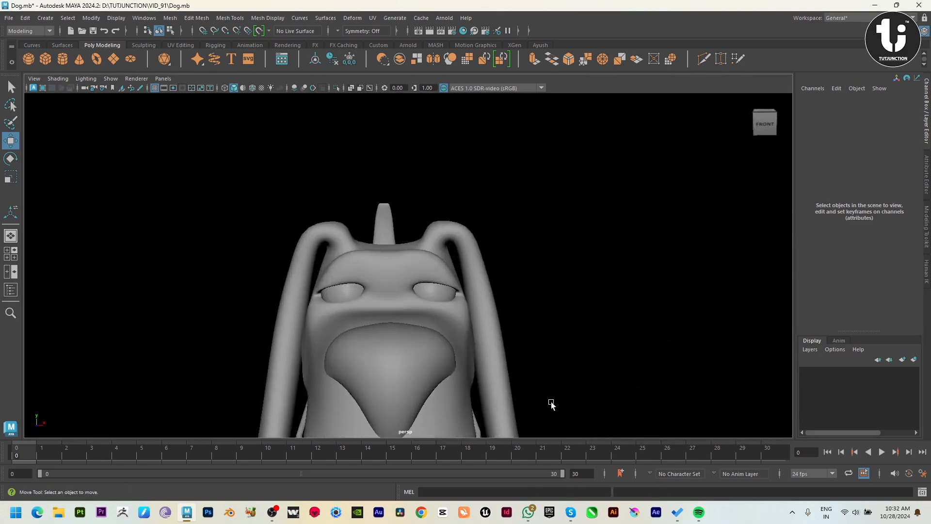
alt+middle_drag(550, 406, 562, 430)
click(415, 326)
scroll(403, 318, up, 3)
key(F9)
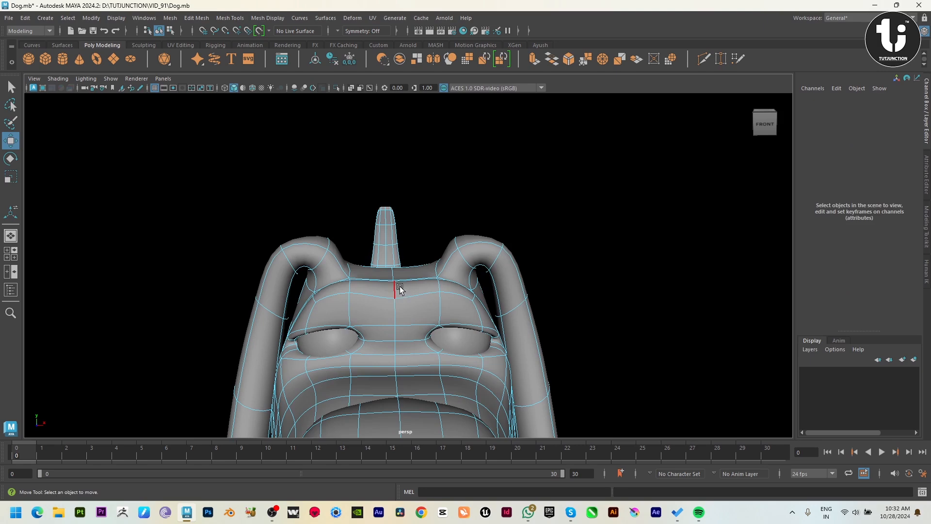
click(397, 294)
alt+drag(411, 302, 410, 279)
click(393, 275)
drag(394, 237, 394, 236)
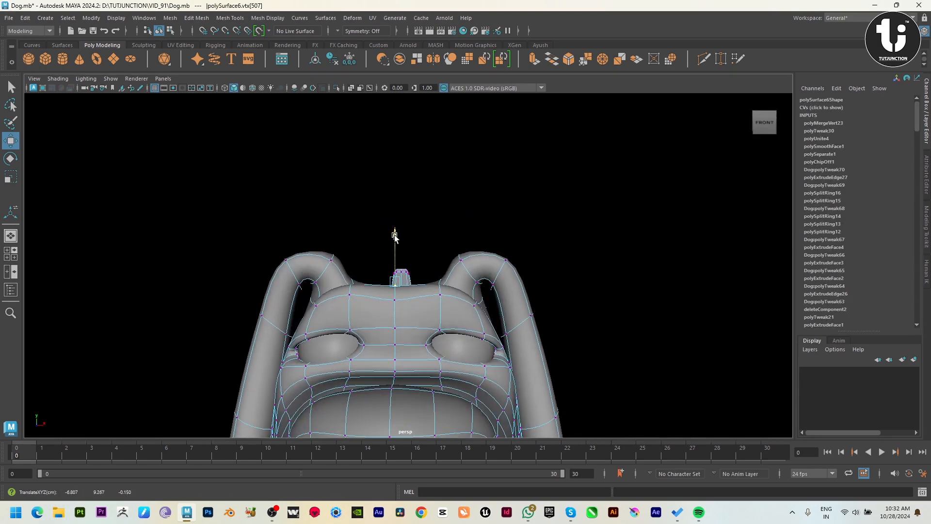
- Raise the forehead vertices on both sides of the centerline to round the brow
alt+drag(434, 275, 442, 294)
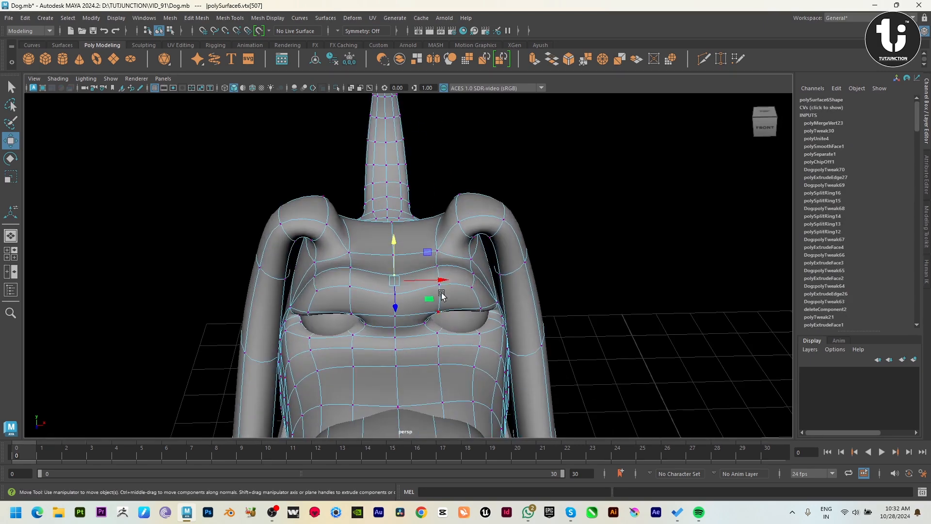
alt+drag(504, 301, 491, 272)
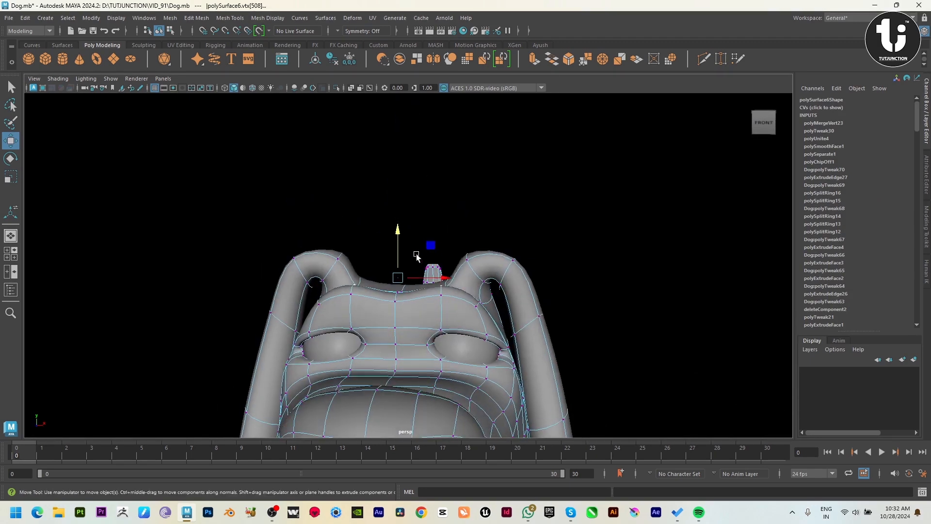
drag(400, 234, 402, 221)
click(440, 285)
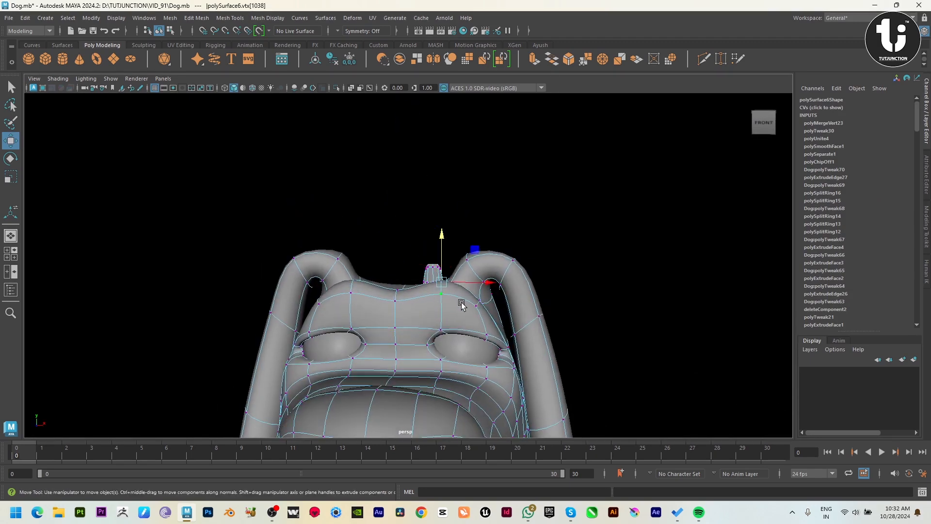
alt+drag(460, 301, 400, 297)
shift+click(385, 291)
drag(374, 282, 301, 275)
- Select the outer brow vertices on both sides, spread them slightly along X and move them up
click(481, 287)
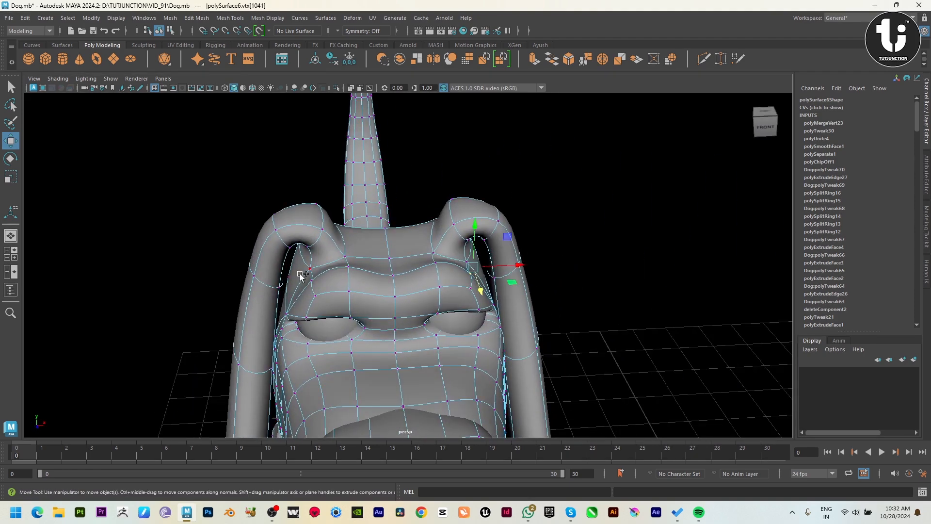
alt+drag(461, 307, 472, 299)
key(r)
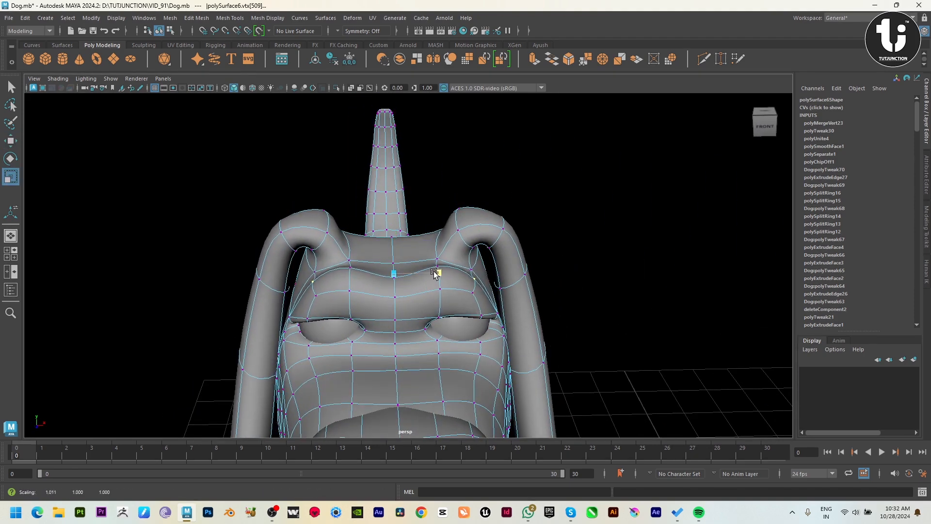
drag(442, 271, 446, 271)
key(w)
drag(392, 232, 392, 230)
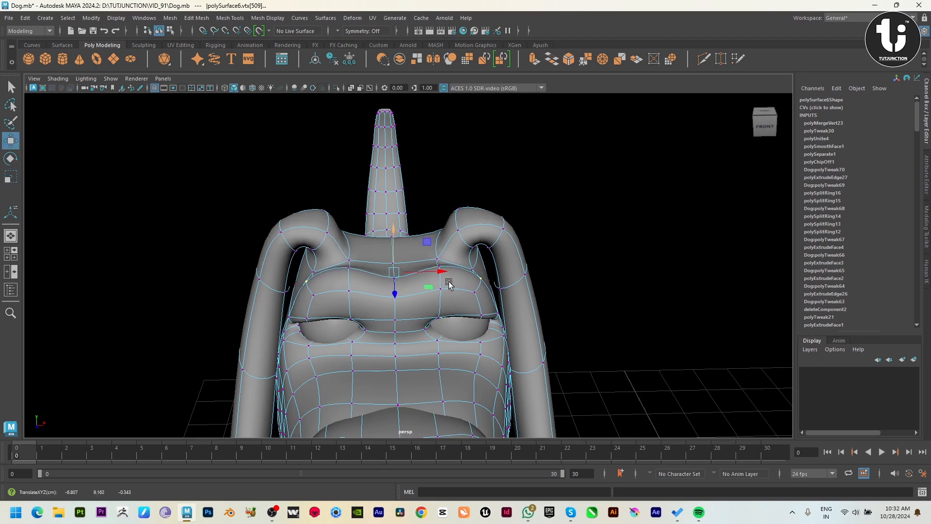
alt+drag(449, 283, 415, 278)
scroll(434, 324, down, 3)
alt+drag(433, 324, 486, 253)
right_drag(486, 254, 514, 228)
click(528, 218)
- Select the two front neck vertices beside the centerline, midway above the collar, and spread them apart along X
alt+drag(412, 318, 566, 378)
alt+right_drag(566, 378, 555, 363)
alt+drag(555, 363, 484, 367)
alt+drag(462, 363, 507, 297)
scroll(507, 297, up, 5)
click(506, 213)
alt+right_drag(506, 214, 597, 301)
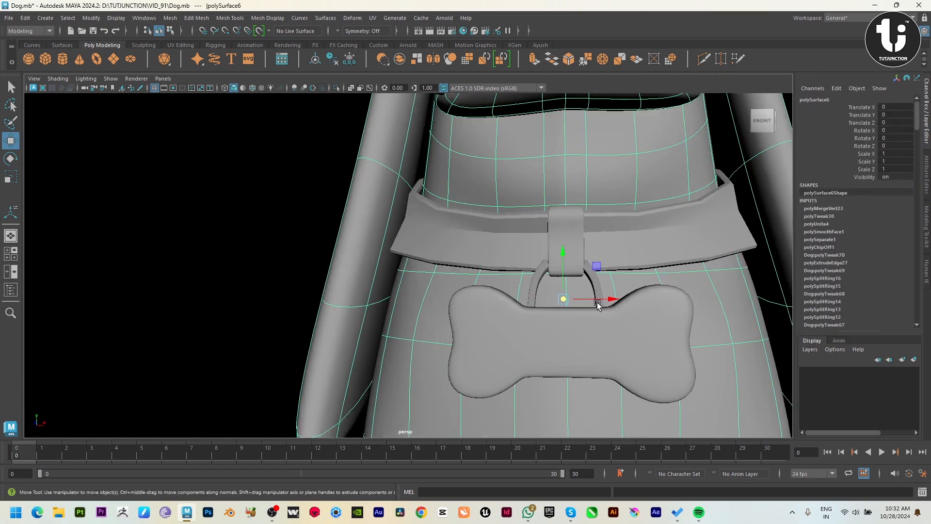
alt+middle_drag(598, 302, 436, 394)
alt+right_drag(436, 393, 475, 452)
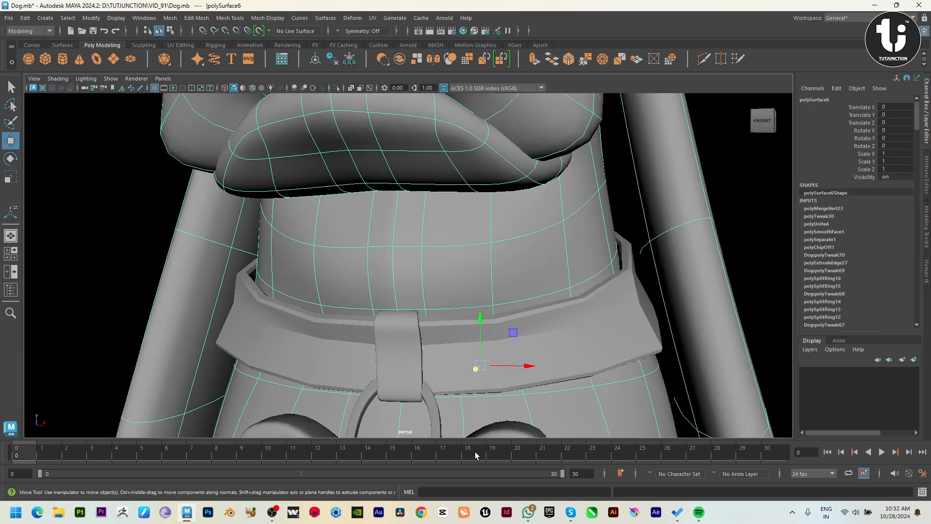
key(F9)
click(371, 256)
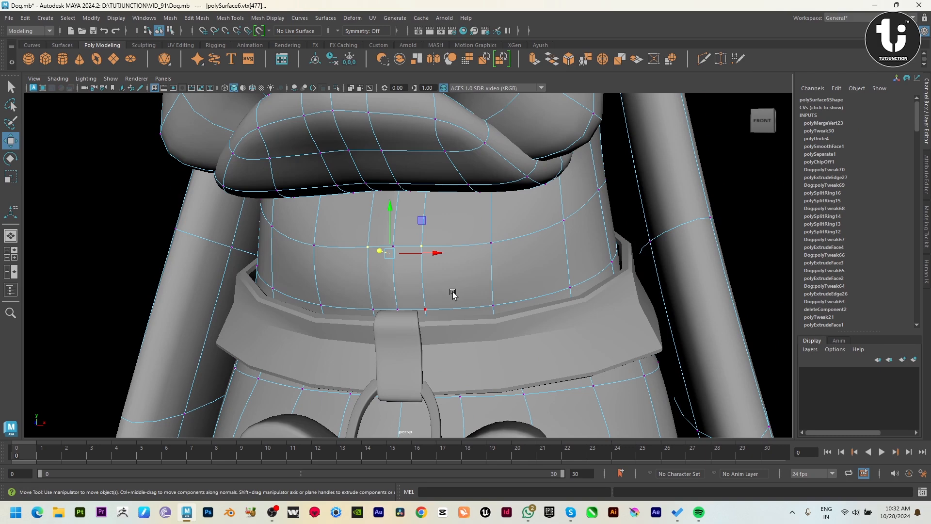
scroll(452, 297, up, 5)
key(r)
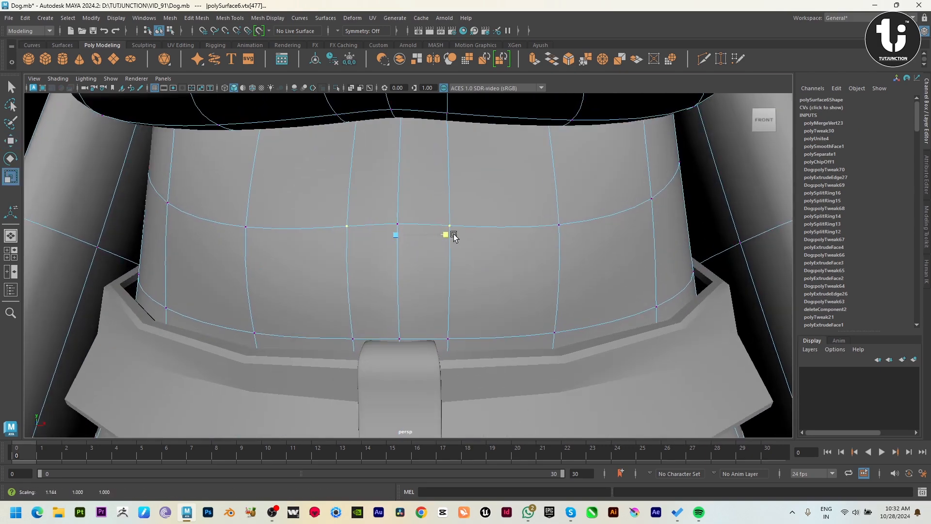
- Spread the two neck vertices beside the centerline just above the collar along X
click(463, 334)
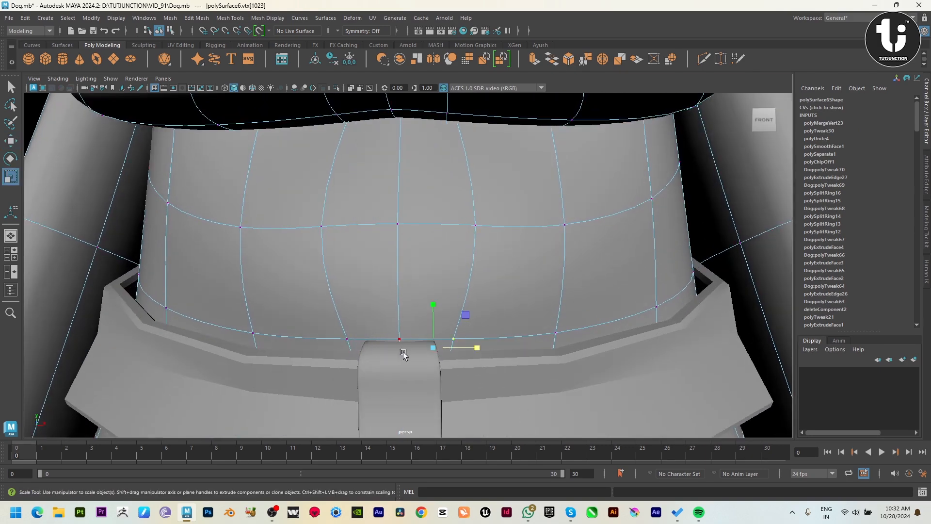
drag(432, 347, 497, 349)
scroll(376, 308, down, 4)
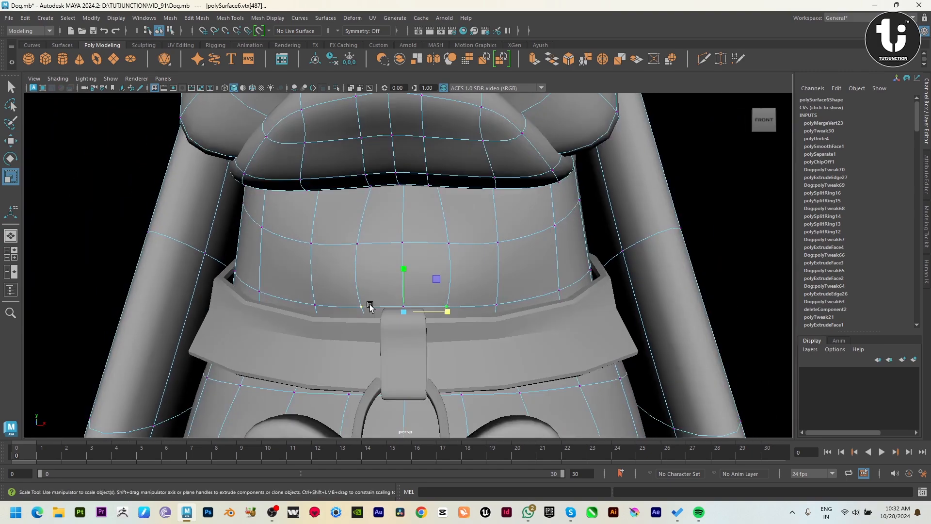
alt+drag(370, 307, 379, 334)
key(w)
key(F8)
- Spread the two chest vertices beside the centerline below the bone tag along X
scroll(503, 304, down, 2)
scroll(503, 304, down, 5)
alt+middle_drag(613, 281, 485, 272)
scroll(485, 272, up, 3)
key(F8)
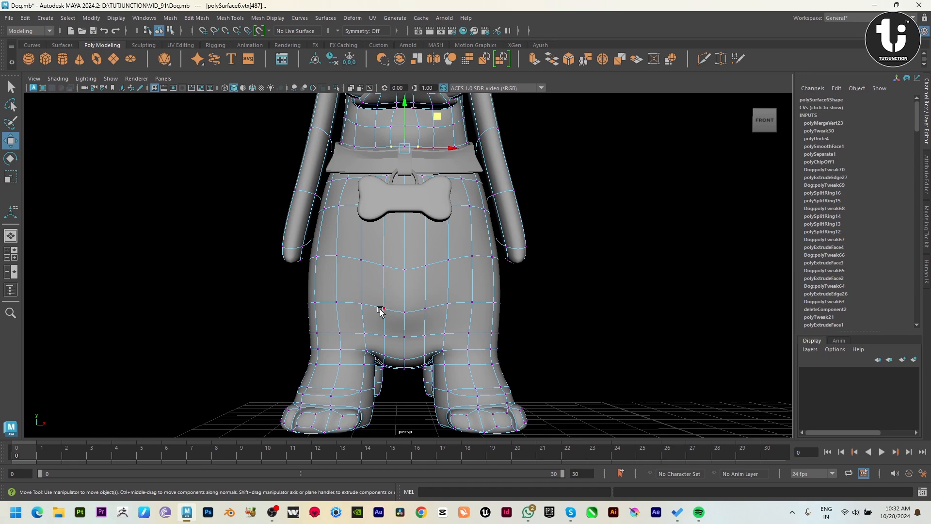
shift+click(425, 306)
key(r)
drag(452, 311, 467, 310)
key(w)
- Adjust the vertices beside the centerline on the lower chest above the front legs, and return to object mode
click(423, 335)
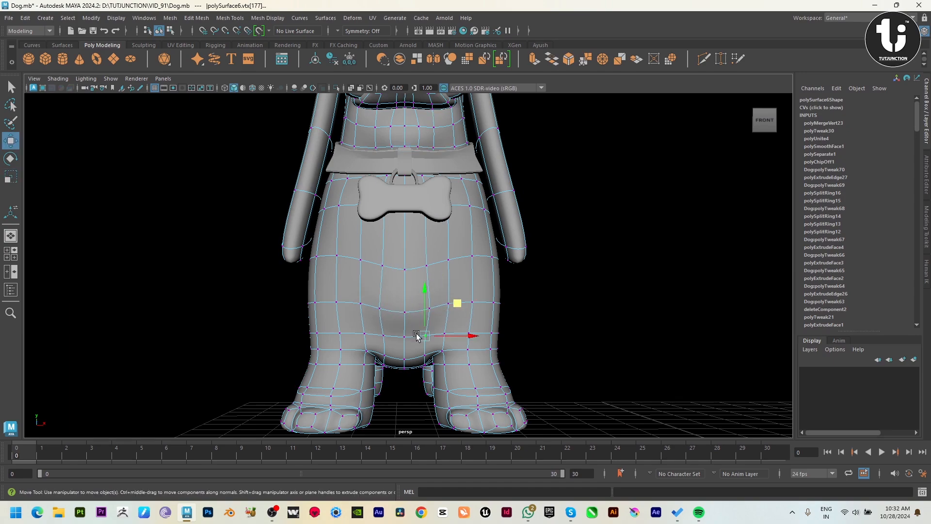
alt+drag(397, 333, 458, 338)
click(402, 311)
drag(440, 321, 354, 312)
key(F8)
click(442, 282)
scroll(438, 301, down, 5)
scroll(437, 317, down, 6)
- Select the centerline edges on the rear below the tail and push them inward to form a crease
alt+drag(472, 322, 290, 337)
scroll(457, 345, up, 6)
click(458, 344)
alt+drag(457, 345, 503, 353)
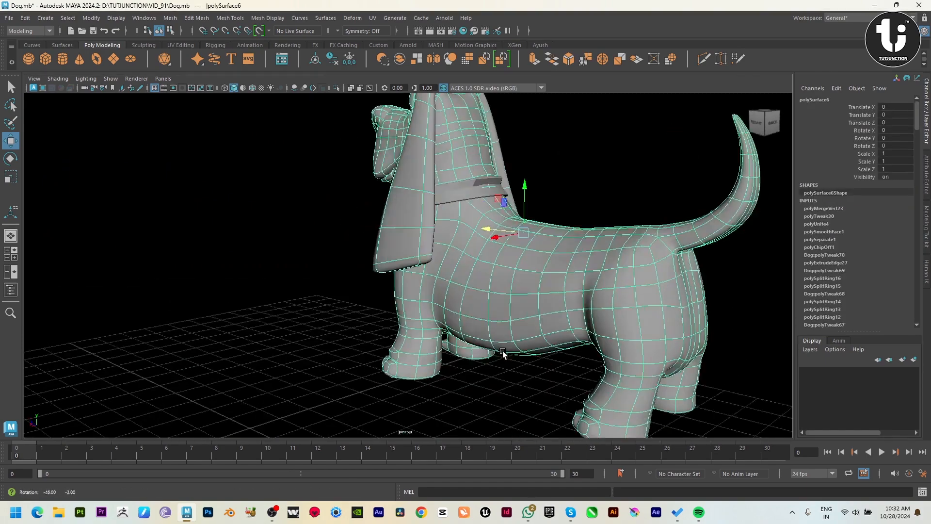
alt+middle_drag(669, 342, 443, 339)
scroll(439, 335, up, 4)
right_drag(427, 326, 428, 299)
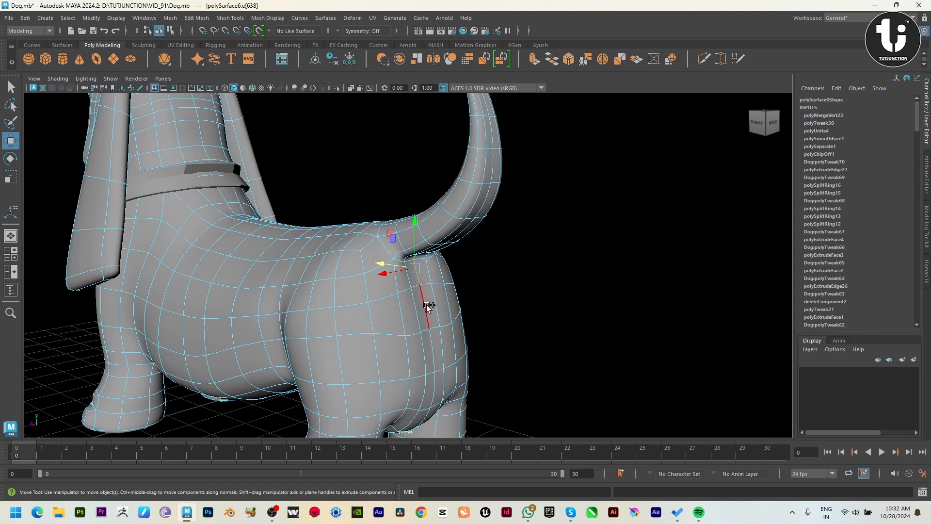
drag(390, 326, 381, 324)
mouse_move(456, 344)
alt+mouse_down()
mouse_move(430, 329)
mouse_move(440, 336)
alt+mouse_up()
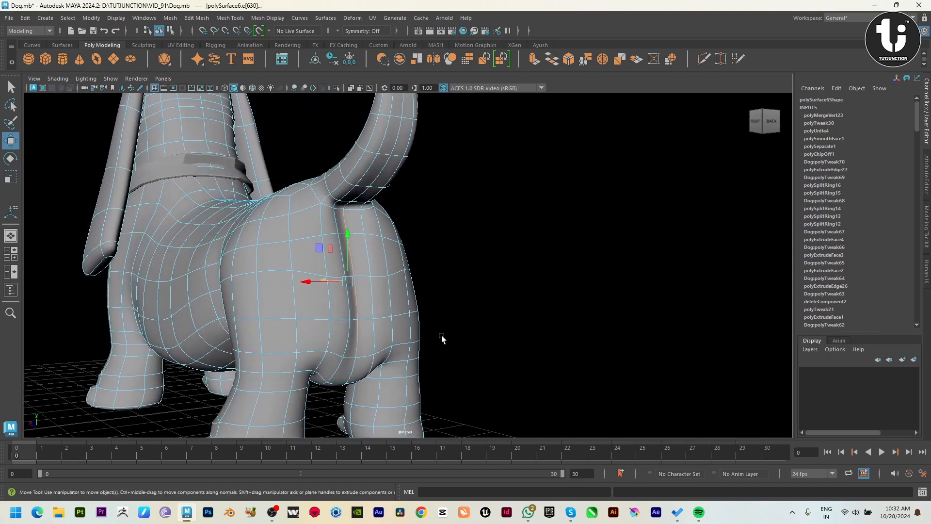
- Select the edges beside the rear crease below the tail and scale them along X to tighten the crease
alt+drag(340, 214, 349, 272)
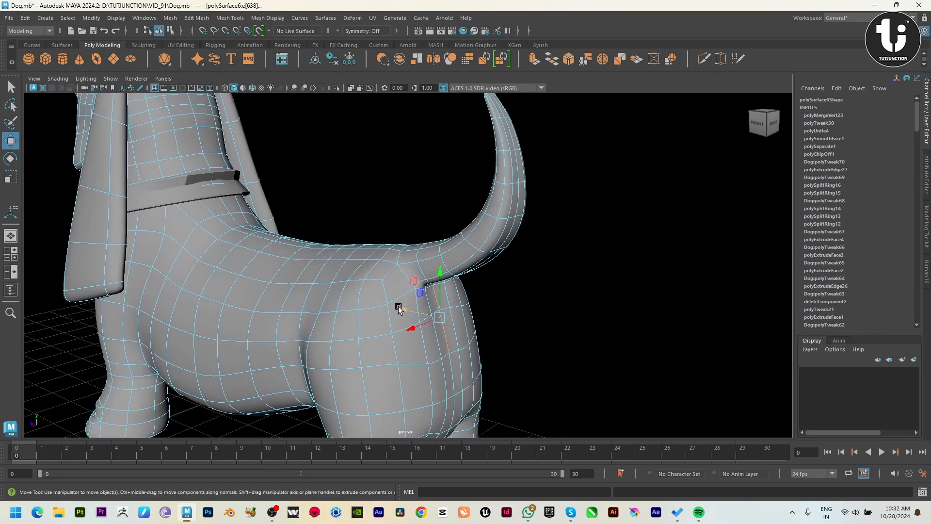
alt+drag(388, 308, 307, 318)
key(r)
drag(204, 301, 191, 302)
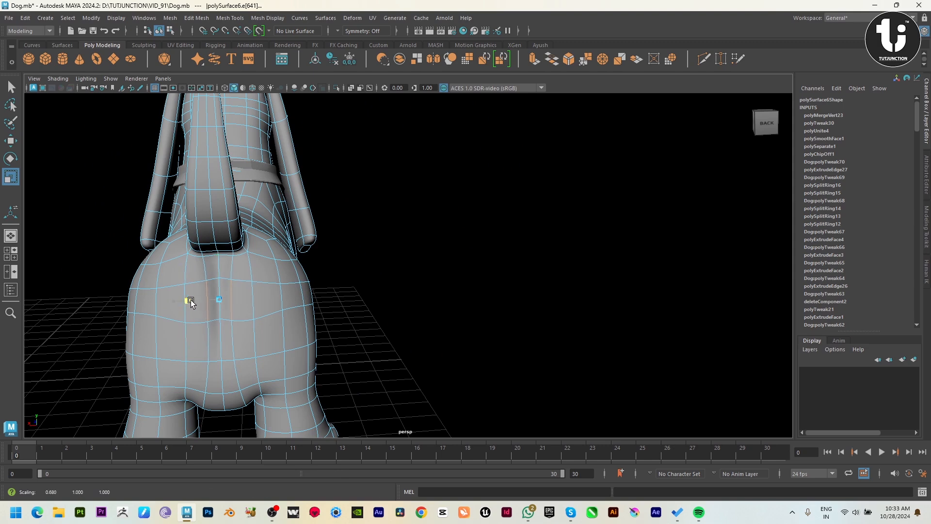
click(207, 274)
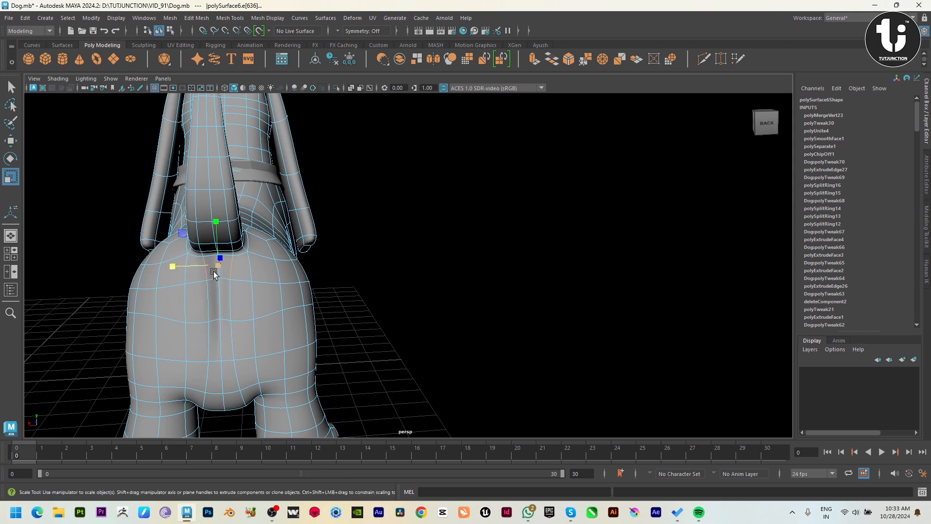
drag(184, 270, 192, 271)
alt+drag(286, 359, 217, 385)
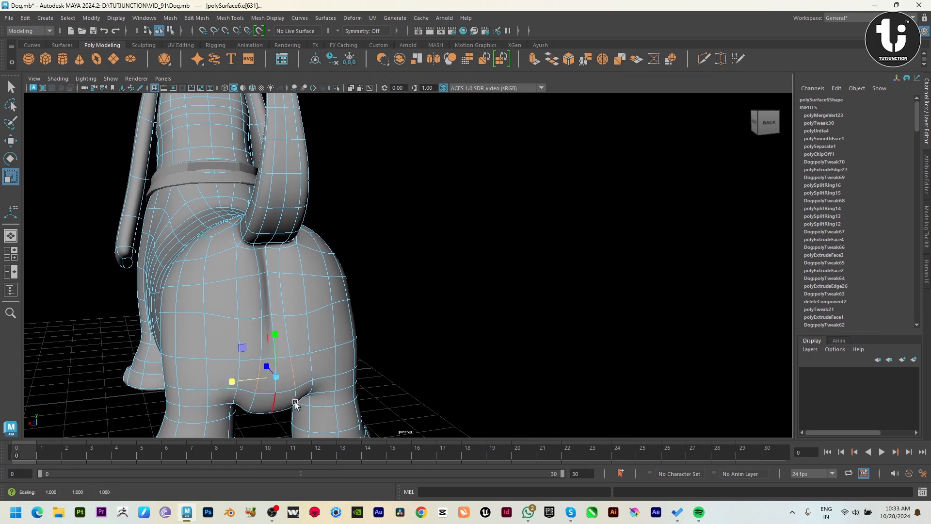
- Raise the vertices along the rear underside between the hind legs, and return to object mode
alt+drag(295, 402, 287, 381)
right_drag(266, 306, 219, 292)
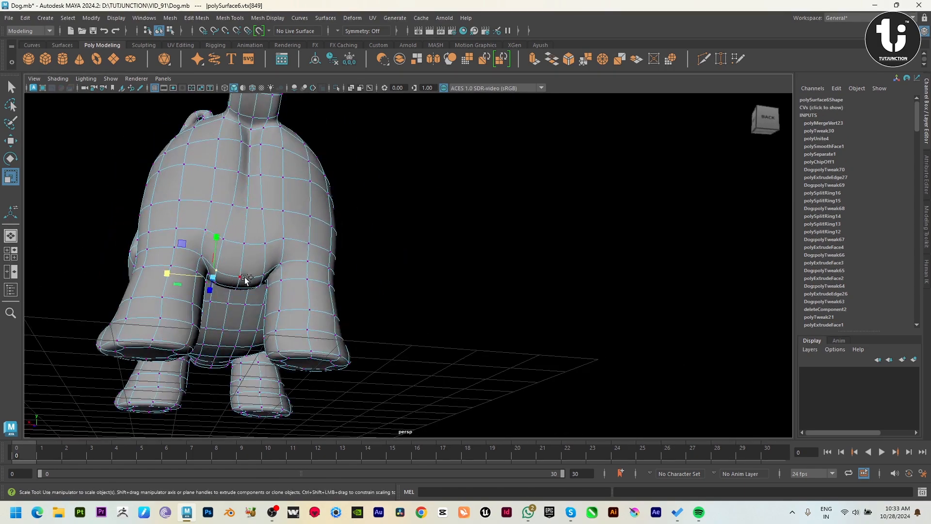
key(w)
drag(242, 246, 242, 244)
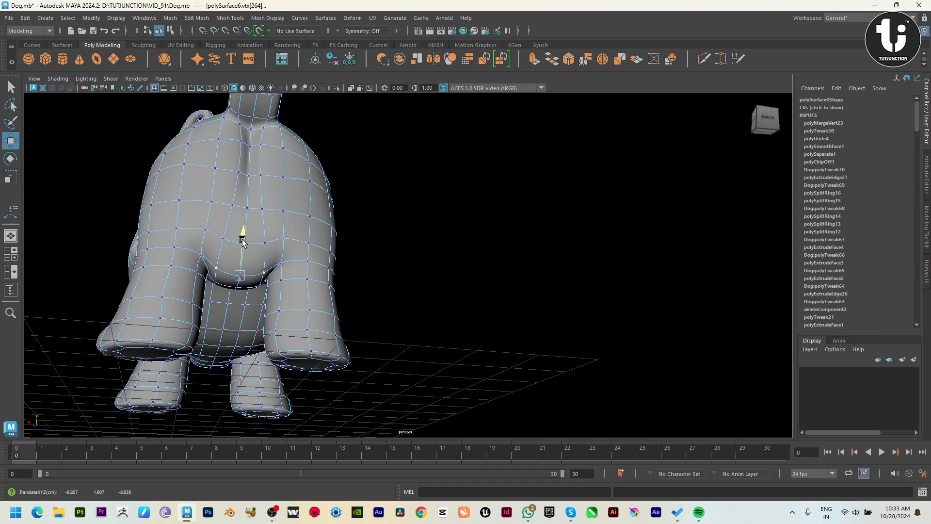
right_drag(207, 239, 281, 206)
click(405, 170)
- Shift the centerline edges on the back of the tail along Z to smooth its curve, and return to object mode
scroll(359, 252, down, 5)
alt+drag(330, 296, 298, 374)
scroll(474, 355, down, 2)
alt+drag(291, 320, 409, 345)
scroll(408, 345, up, 5)
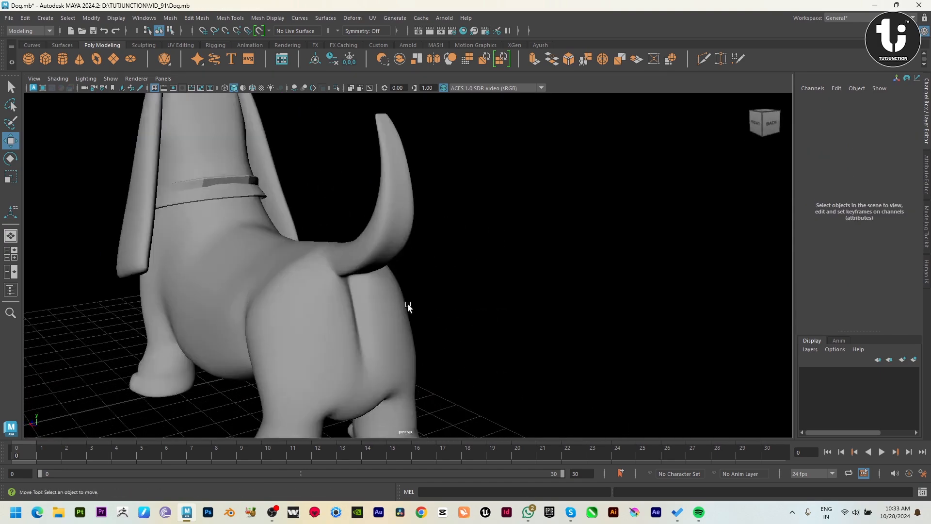
right_drag(409, 304, 408, 279)
click(394, 212)
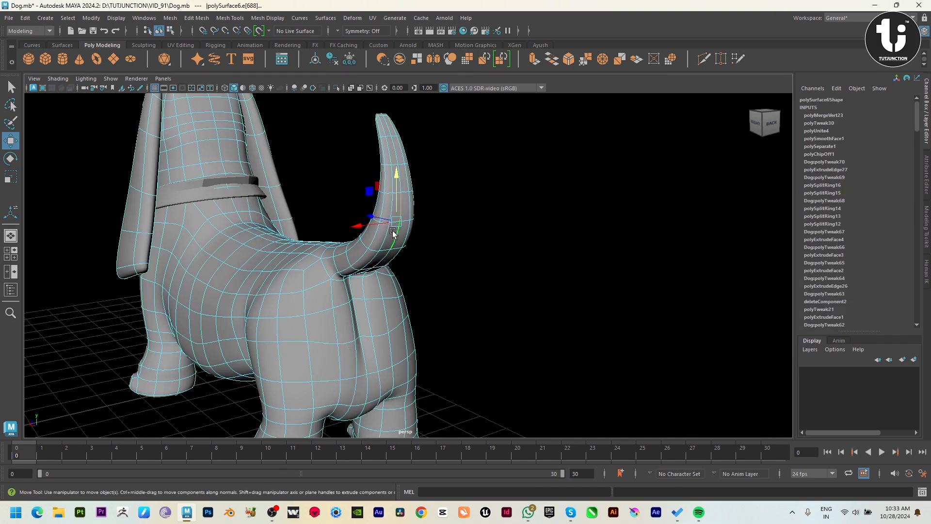
drag(371, 213, 375, 215)
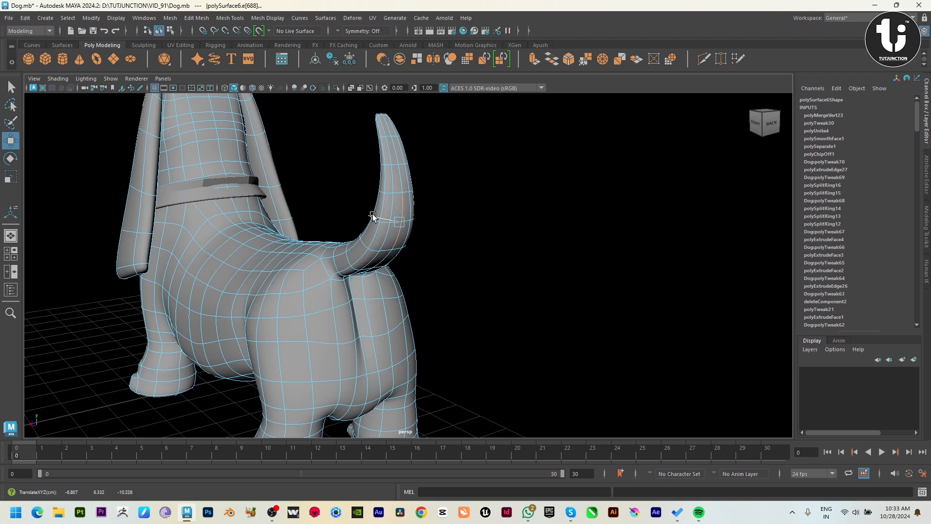
drag(373, 214, 374, 214)
scroll(528, 345, up, 3)
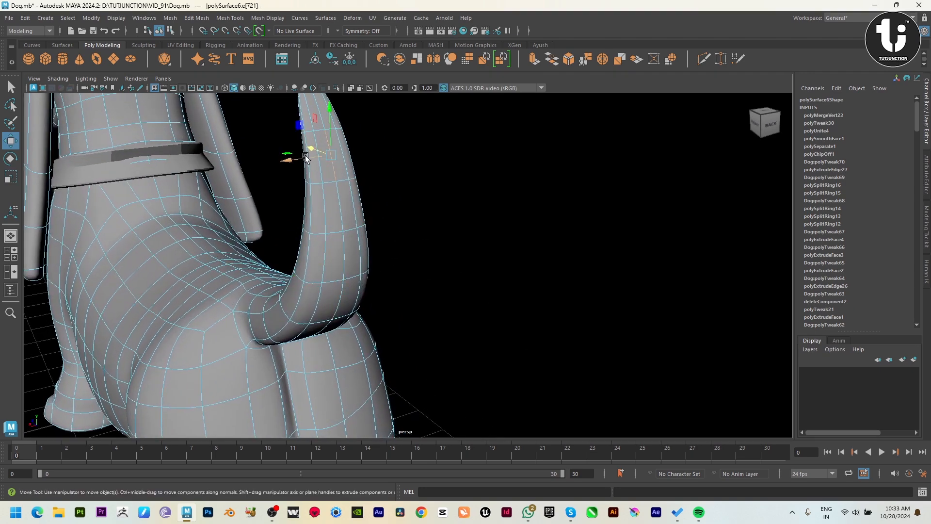
drag(306, 158, 308, 150)
key(F8)
- Select the vertices at the tail tip, scale them along Z and move them slightly along Z
alt+drag(347, 174, 499, 345)
click(461, 132)
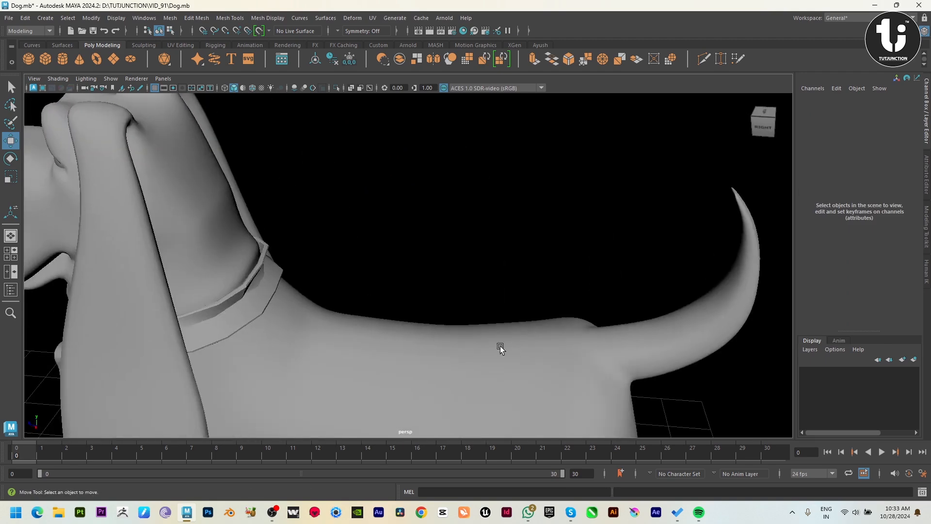
click(714, 281)
alt+drag(714, 281, 404, 368)
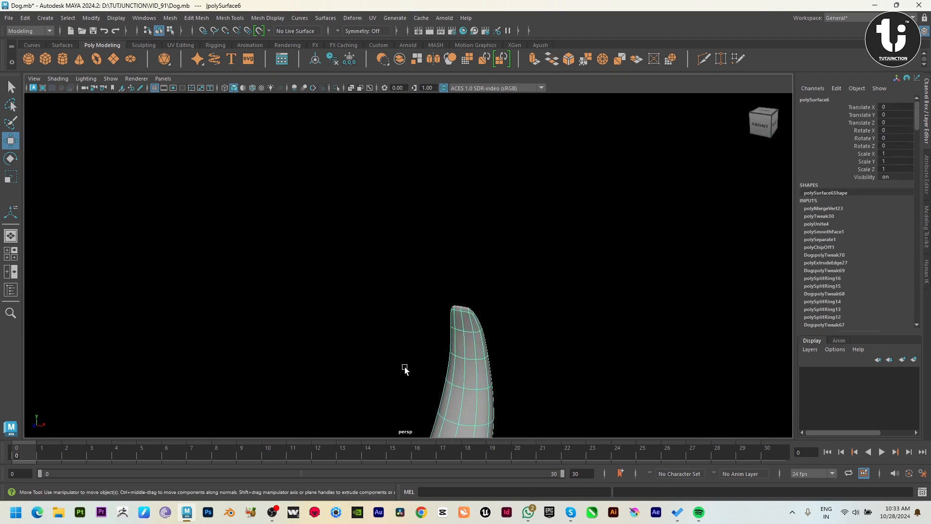
key(F9)
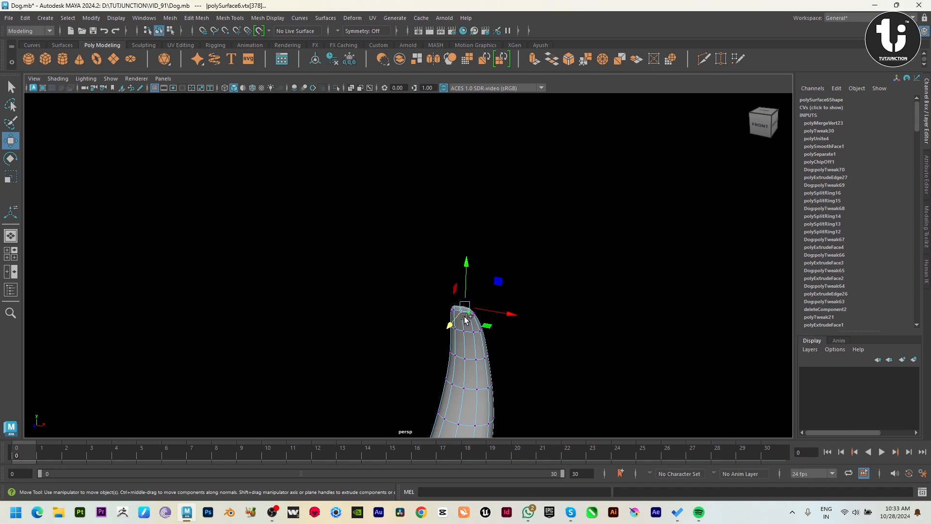
key(ctrl+z)
drag(459, 281, 499, 318)
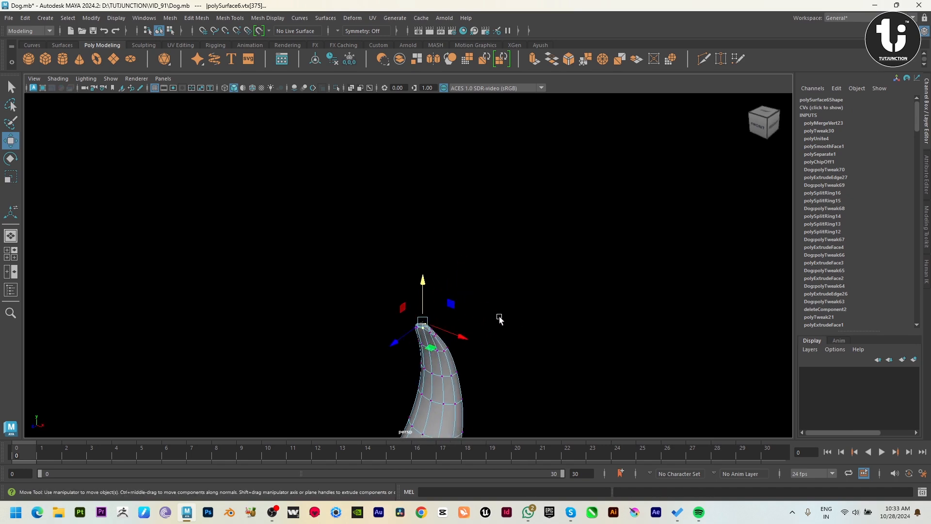
key(r)
key(f)
alt+drag(490, 355, 471, 348)
scroll(409, 366, down, 8)
alt+drag(409, 366, 475, 355)
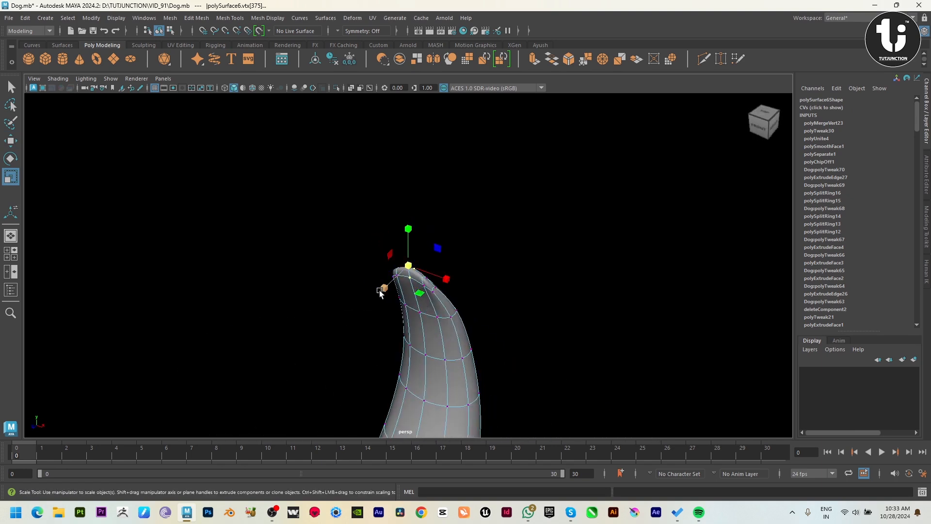
drag(381, 291, 201, 394)
key(w)
drag(389, 286, 385, 290)
- Select the whole group of tail-tip vertices, shift them slightly along Z and scale them up along Z
alt+drag(445, 312, 488, 292)
drag(462, 307, 350, 257)
alt+drag(509, 308, 422, 309)
mouse_move(360, 284)
mouse_down()
mouse_move(349, 277)
mouse_move(356, 285)
mouse_up()
key(r)
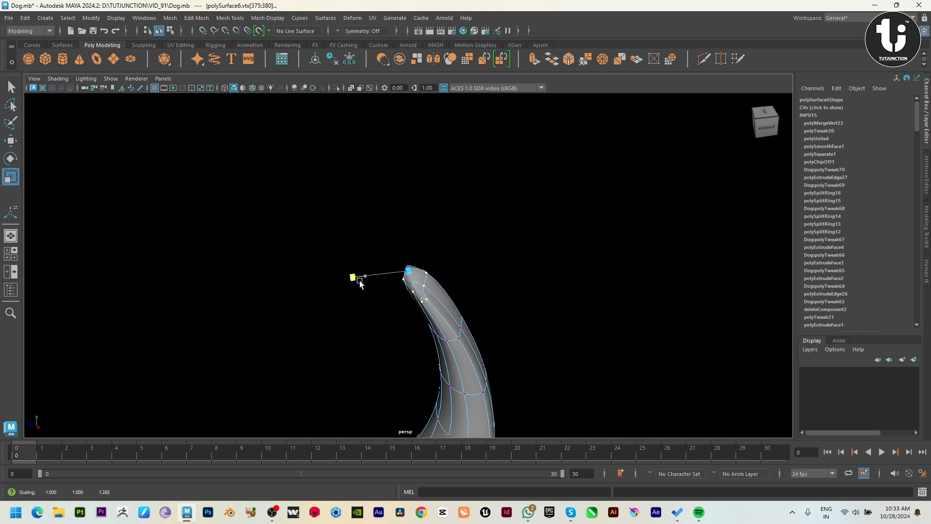
- Select the pair of vertices on one side of the tail tip, move them along Z and scale them apart
key(w)
click(428, 294)
shift+click(412, 292)
key(r)
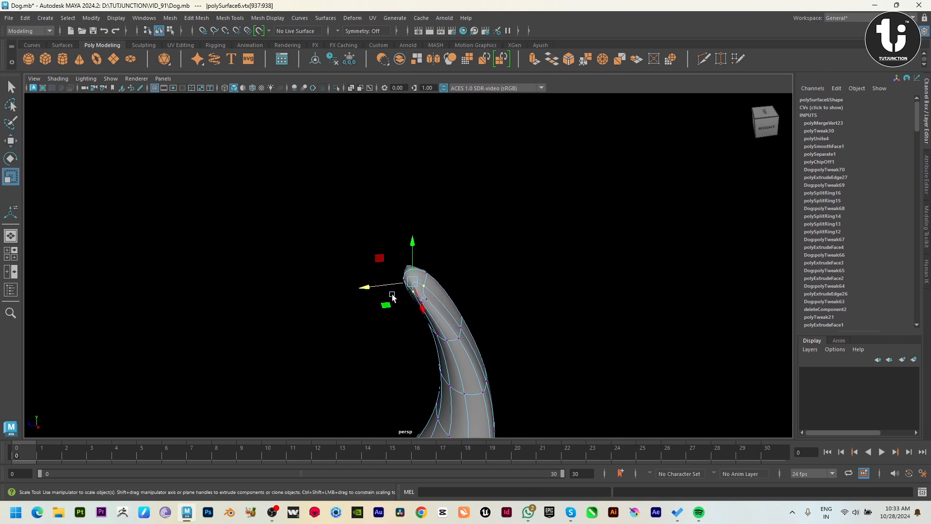
drag(369, 287, 363, 290)
drag(278, 306, 263, 308)
- Spread the matching vertex pair on the opposite side of the tail tip along Z, and return to object mode
alt+drag(263, 308, 531, 337)
click(398, 293)
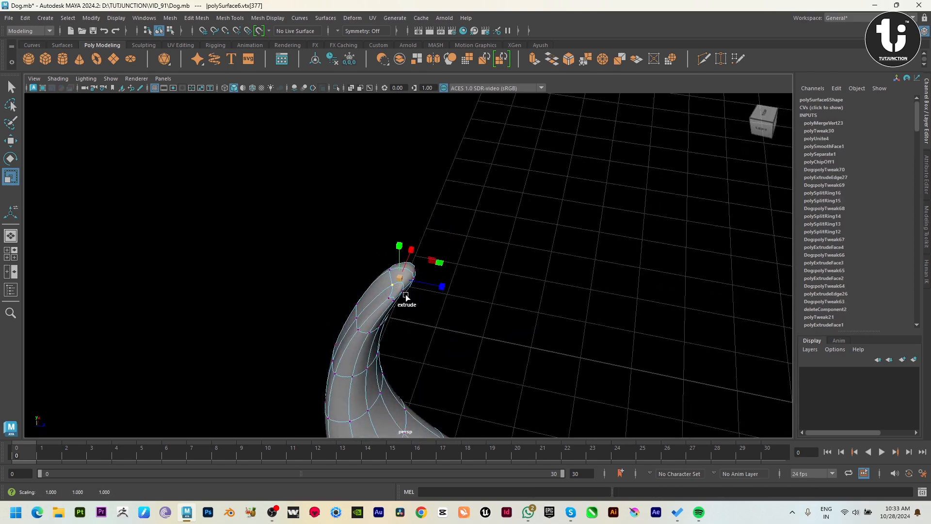
click(418, 297)
alt+drag(418, 297, 554, 341)
click(400, 303)
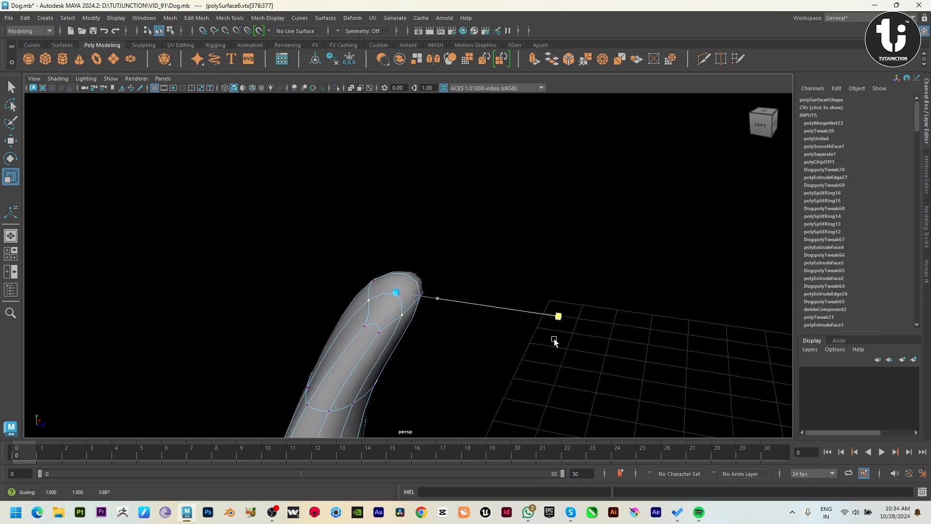
alt+drag(388, 365, 359, 326)
click(578, 252)
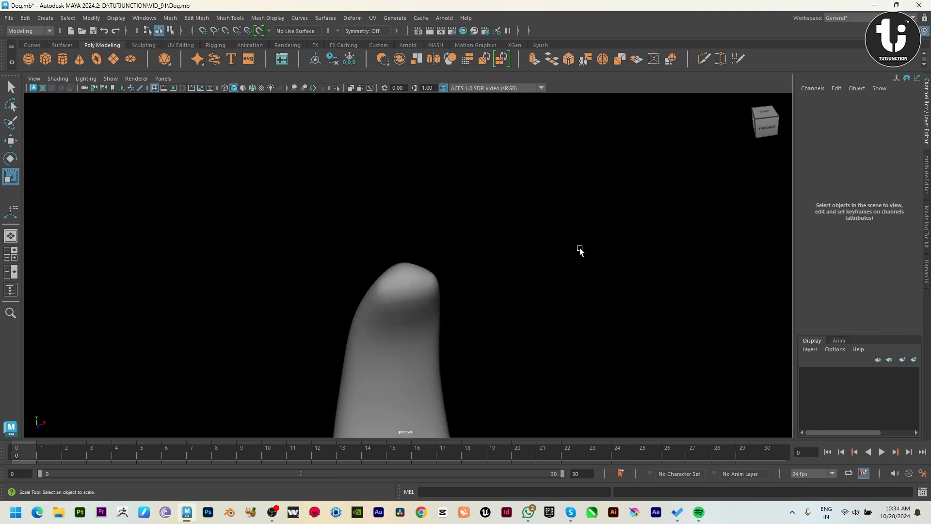
- Review the rounded tail and the whole dog from several angles, and select all parts of the model
alt+drag(578, 251, 514, 344)
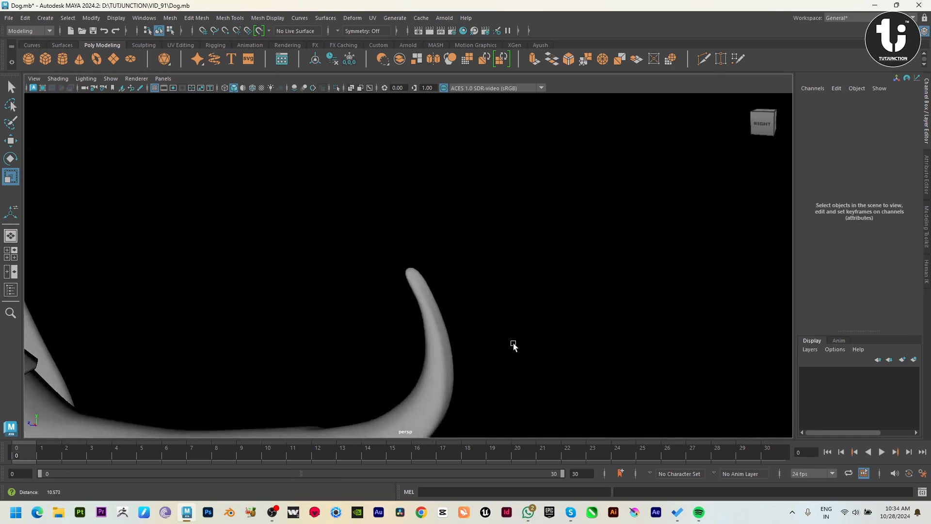
alt+right_drag(513, 344, 546, 316)
alt+drag(547, 315, 651, 344)
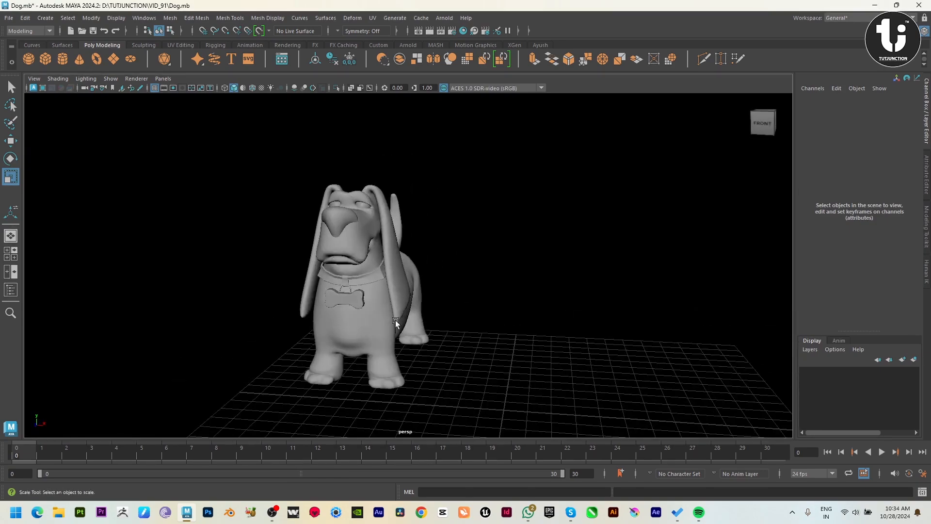
alt+drag(469, 291, 472, 341)
drag(500, 378, 422, 331)
alt+drag(422, 331, 522, 323)
alt+right_drag(522, 323, 529, 340)
alt+middle_drag(529, 339, 534, 361)
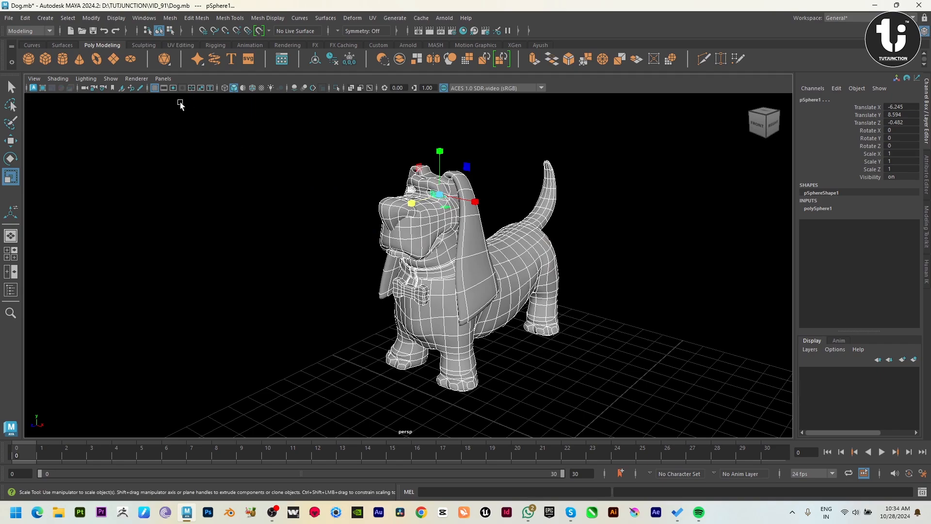
- Compare the selected dog model with the reference image in the front and side views, and return to perspective
key(space)
key(space)
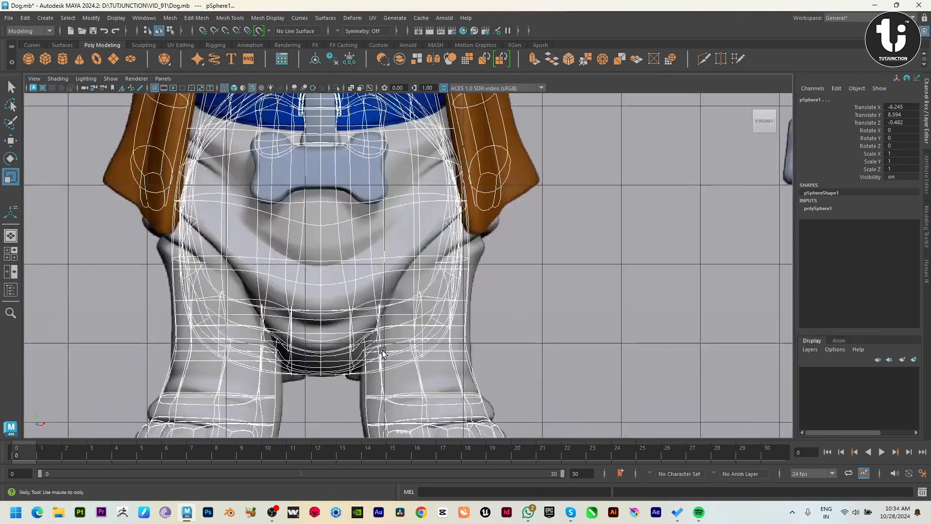
key(space)
key(space)
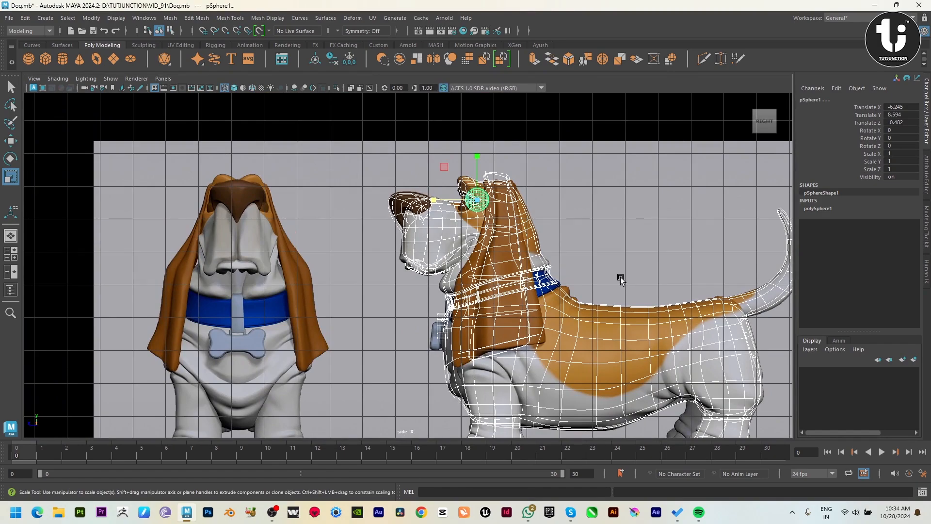
key(space)
key(space)
alt+drag(642, 162, 643, 206)
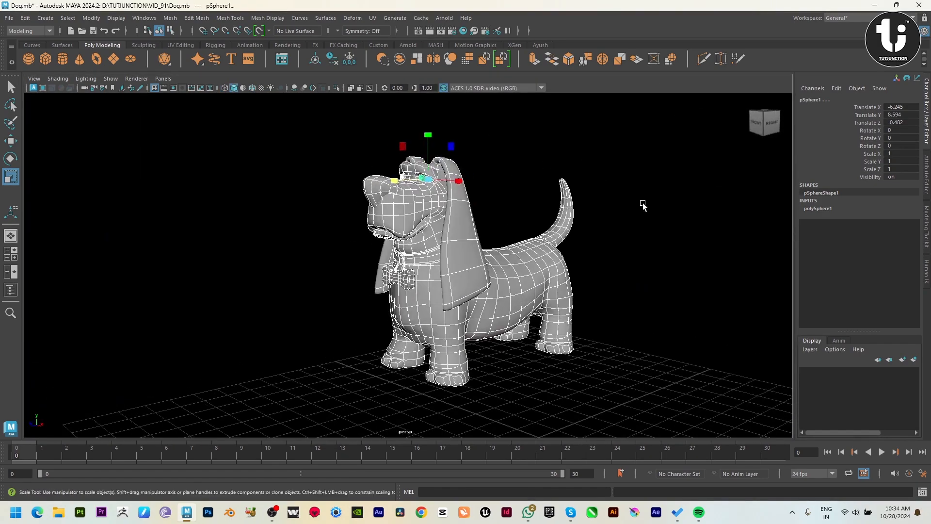
- Assign a new Standard Surface material to all selected parts, darken its base color to mid grey and deselect the model
click(286, 45)
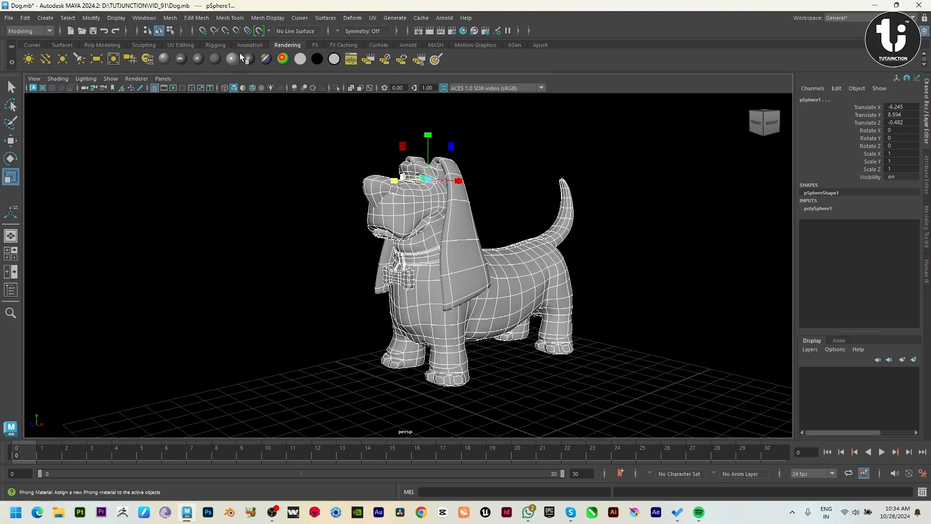
click(164, 59)
key(ctrl+a)
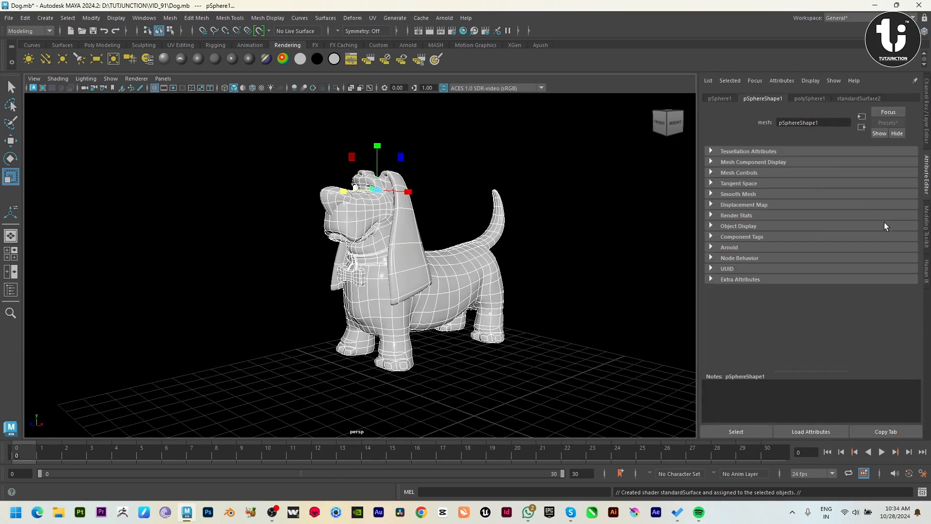
click(871, 100)
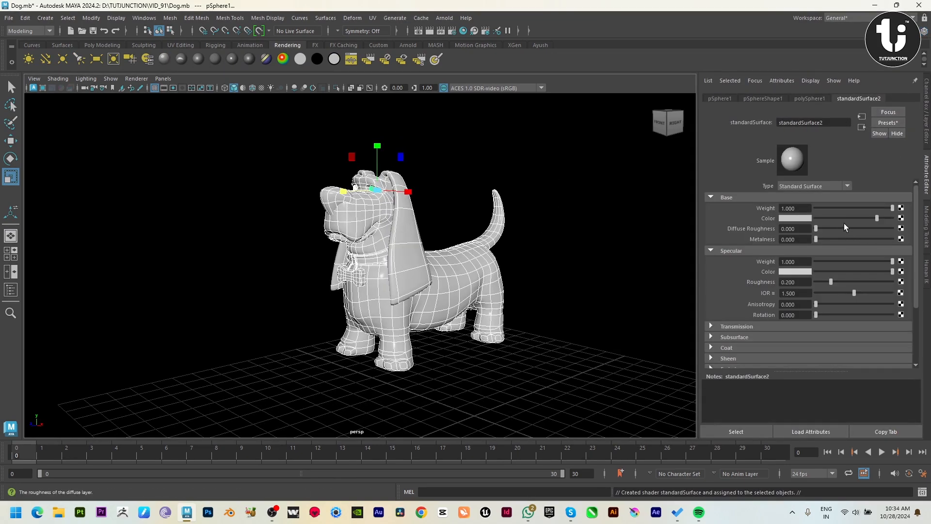
drag(844, 223, 841, 219)
click(484, 364)
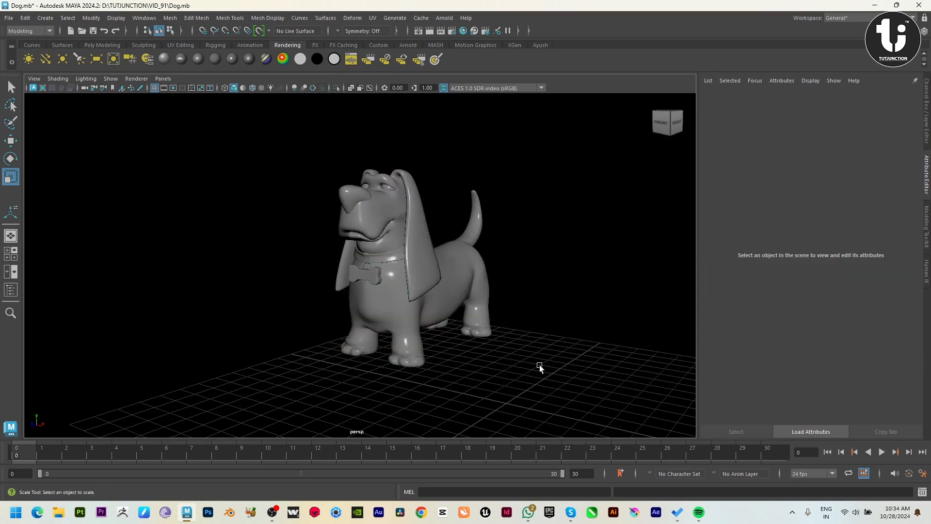
- Create a polygon cylinder beside the dog with a radius of about 3.15 and a height of about 4.46
scroll(548, 375, up, 3)
click(95, 44)
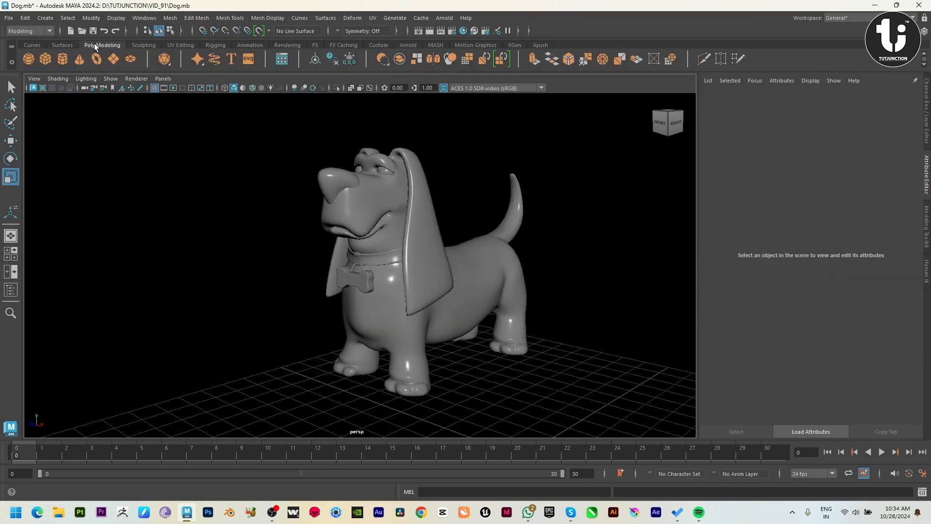
click(52, 60)
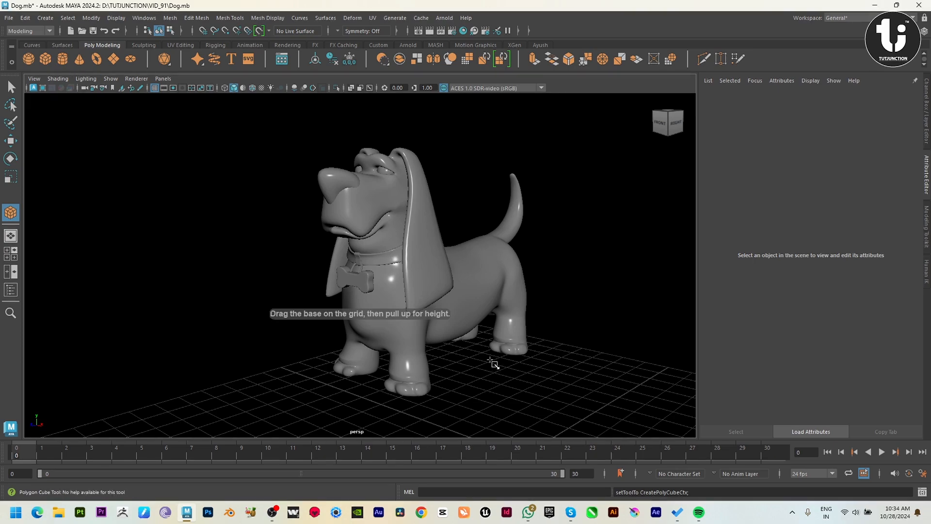
drag(474, 393, 538, 398)
drag(538, 398, 538, 339)
scroll(455, 373, down, 2)
- Scale the cylinder up uniformly and move it beneath the dog's feet as a pedestal
key(r)
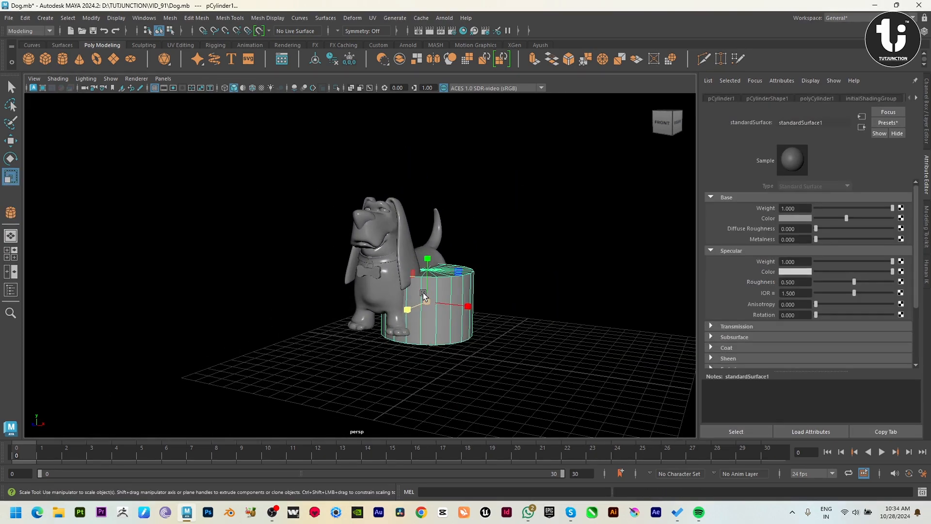
drag(431, 301, 427, 255)
drag(462, 283, 482, 318)
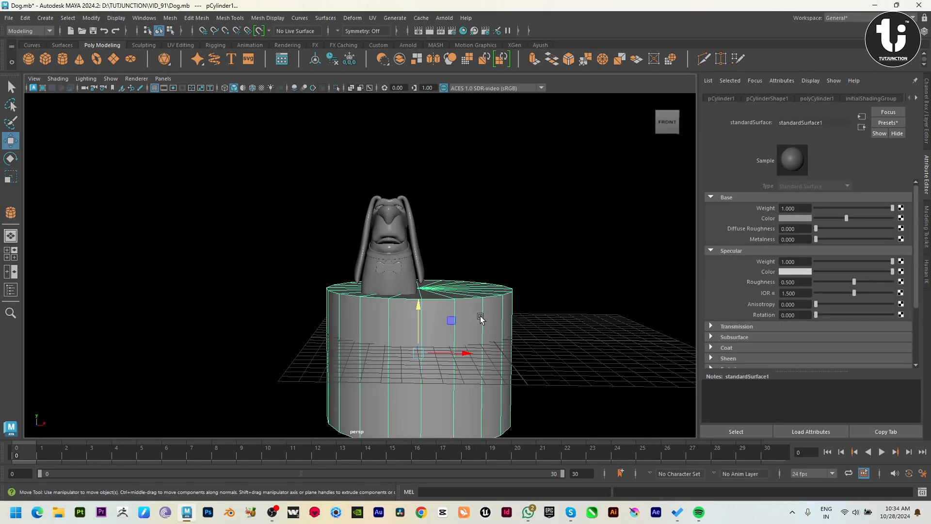
key(w)
drag(483, 353, 415, 379)
drag(391, 319, 445, 371)
scroll(432, 370, up, 5)
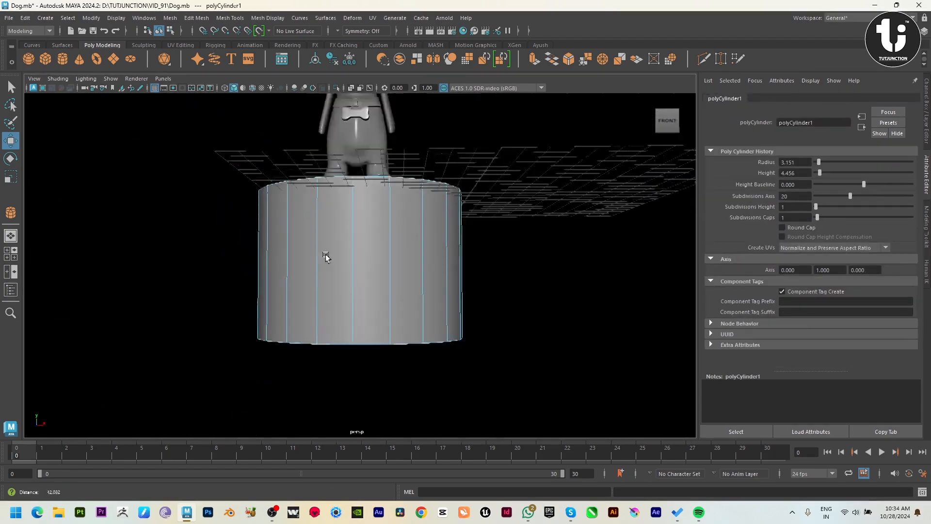
- Flatten the cylinder into a low disc by moving its bottom ring of vertices upward
scroll(235, 278, down, 3)
key(F9)
drag(235, 279, 451, 337)
drag(360, 277, 363, 185)
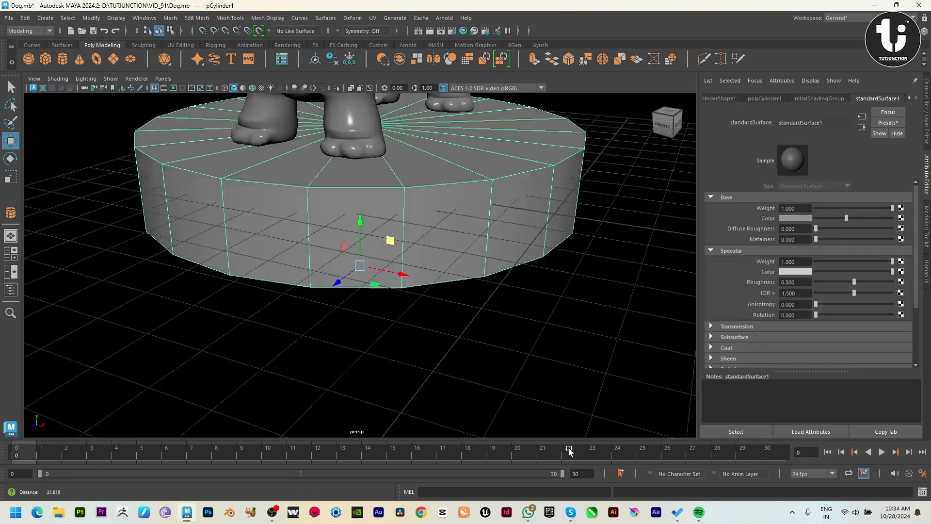
scroll(419, 331, up, 3)
scroll(419, 331, down, 3)
- Set the pedestal cylinder's cap subdivisions to 0
key(ctrl+a)
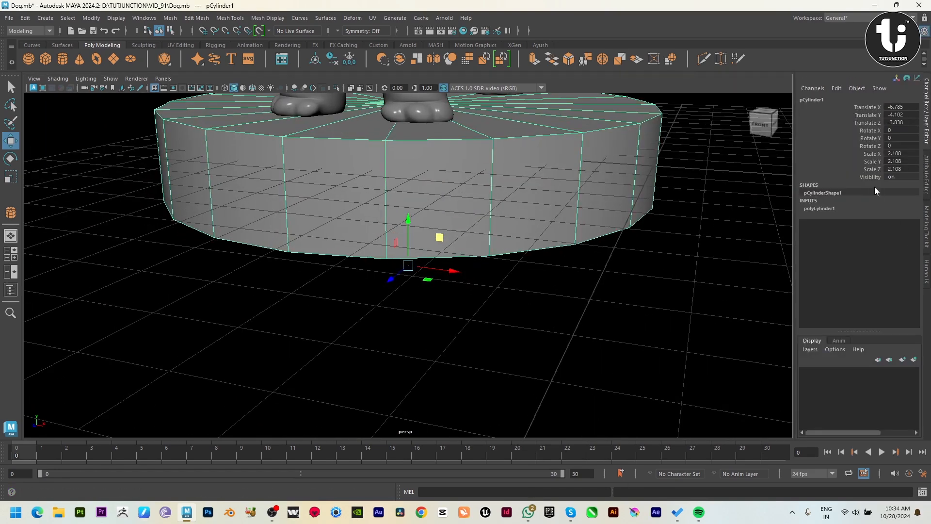
click(865, 254)
middle_drag(433, 347, 418, 346)
alt+drag(418, 283, 432, 299)
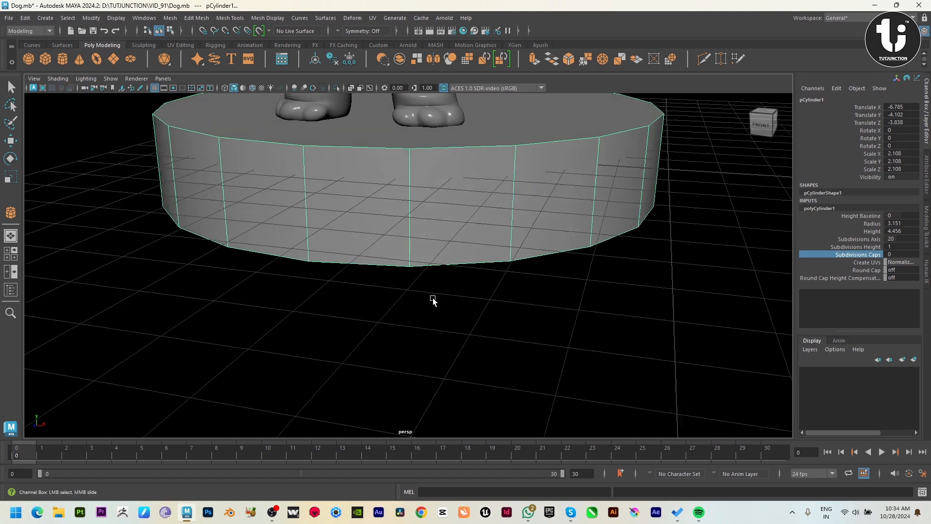
- Extrude the pedestal's top and bottom cap faces and scale them inward slightly to form a narrow border ring
alt+middle_drag(432, 233, 437, 297)
right_drag(433, 269, 429, 300)
click(418, 204)
alt+drag(430, 285, 493, 202)
shift+click(420, 208)
key(ctrl+e)
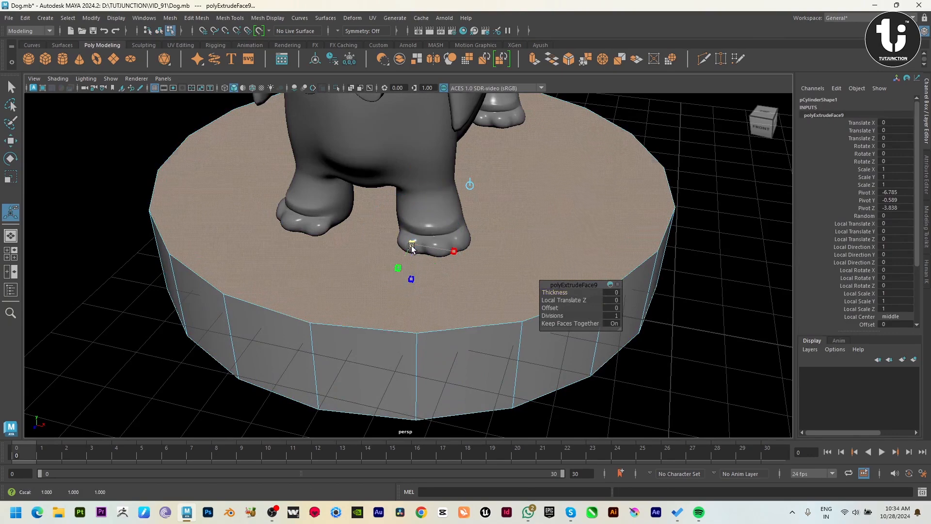
drag(411, 246, 400, 248)
- Bevel the pedestal's top and bottom rim edges with a fraction of 0.083 and turn on its smooth preview
key(w)
right_drag(369, 329, 372, 226)
alt+drag(302, 310, 316, 290)
double_click(315, 285)
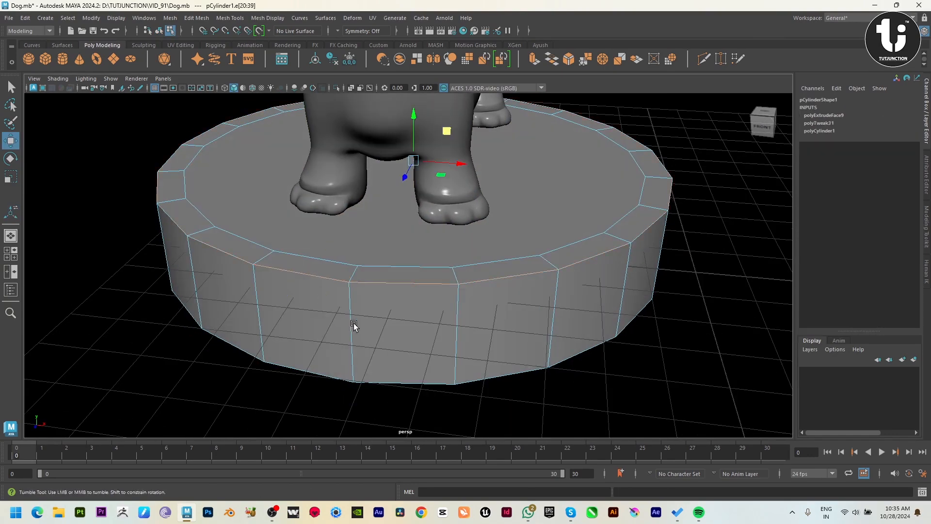
alt+drag(354, 326, 336, 129)
shift+right_drag(416, 189, 478, 190)
alt+drag(477, 190, 503, 244)
drag(558, 294, 419, 324)
key(w)
key(3)
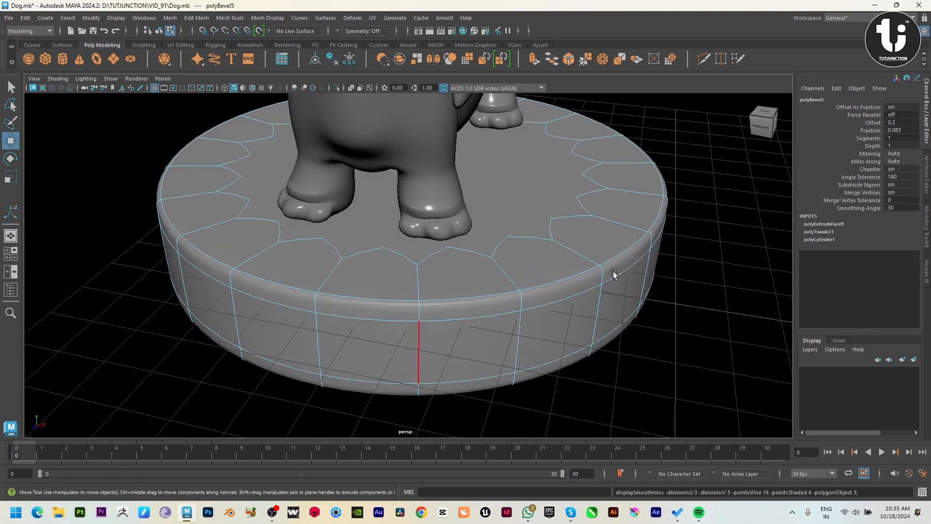
- Return the pedestal to object mode, deselect it and hide the viewport grid
key(F8)
click(596, 412)
scroll(597, 412, down, 8)
alt+drag(548, 325, 404, 333)
scroll(404, 333, up, 8)
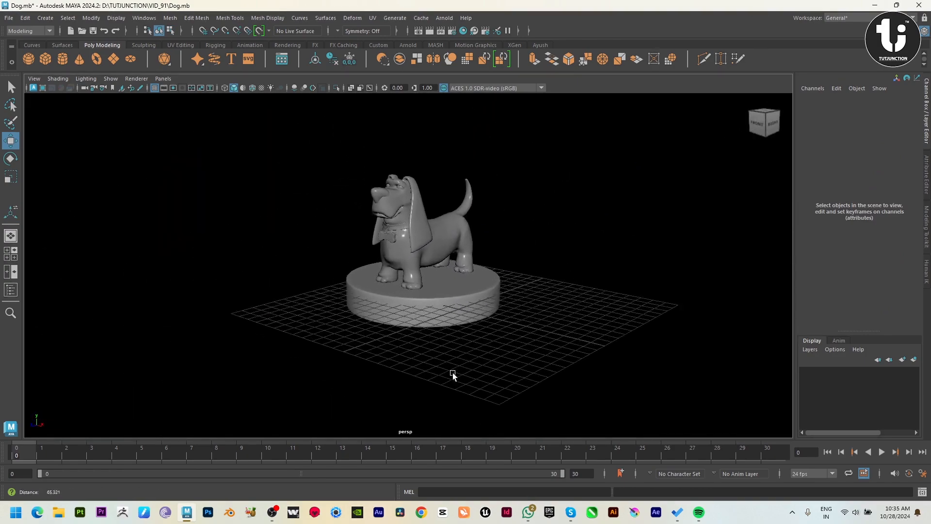
click(154, 87)
alt+drag(390, 290, 438, 346)
- Select the dog and pedestal and create a clockwise animation turntable with 200 frames
drag(199, 111, 667, 522)
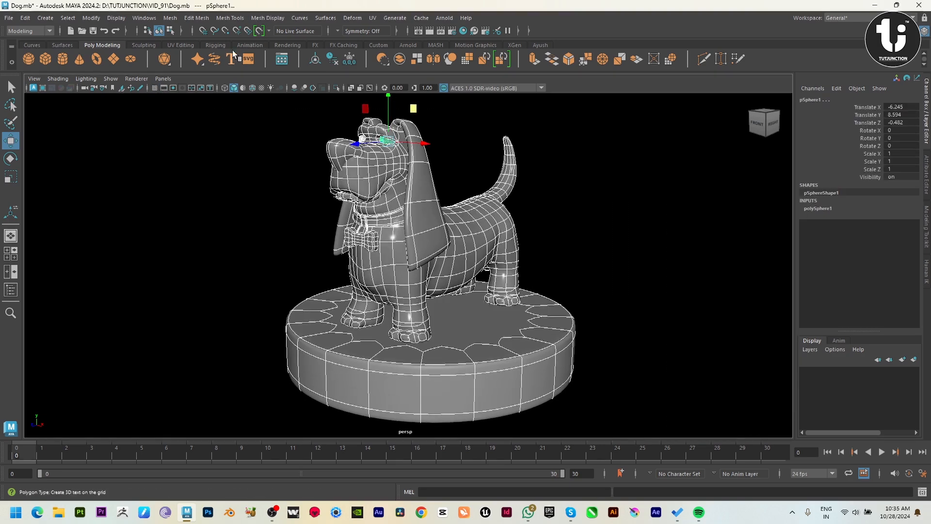
click(50, 30)
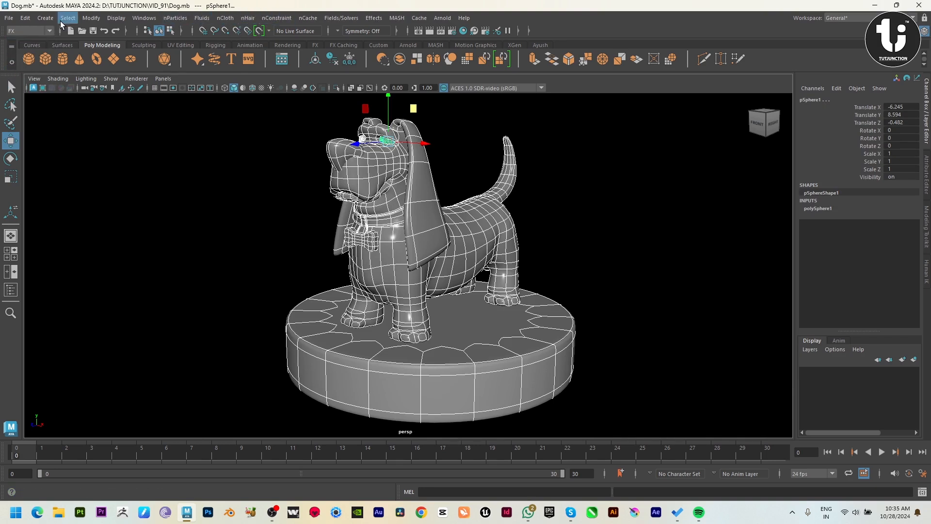
click(49, 30)
click(20, 61)
click(247, 20)
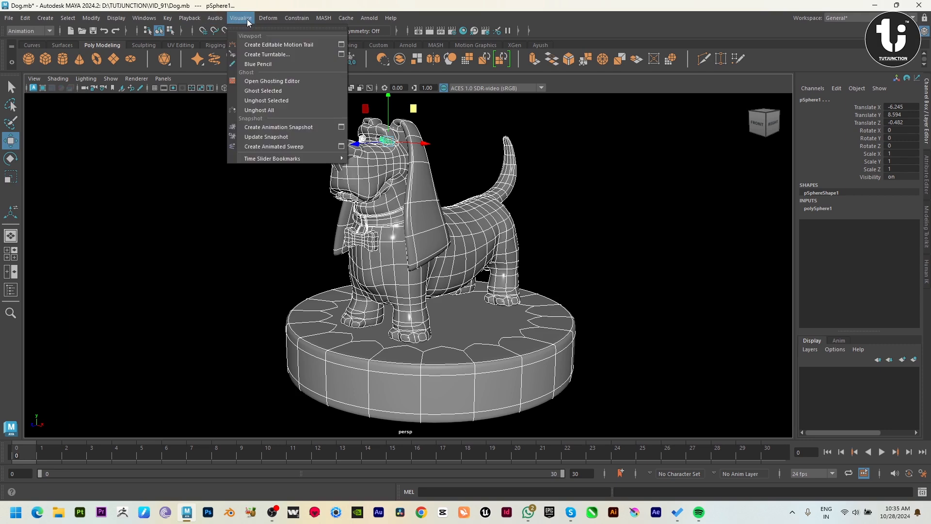
click(341, 54)
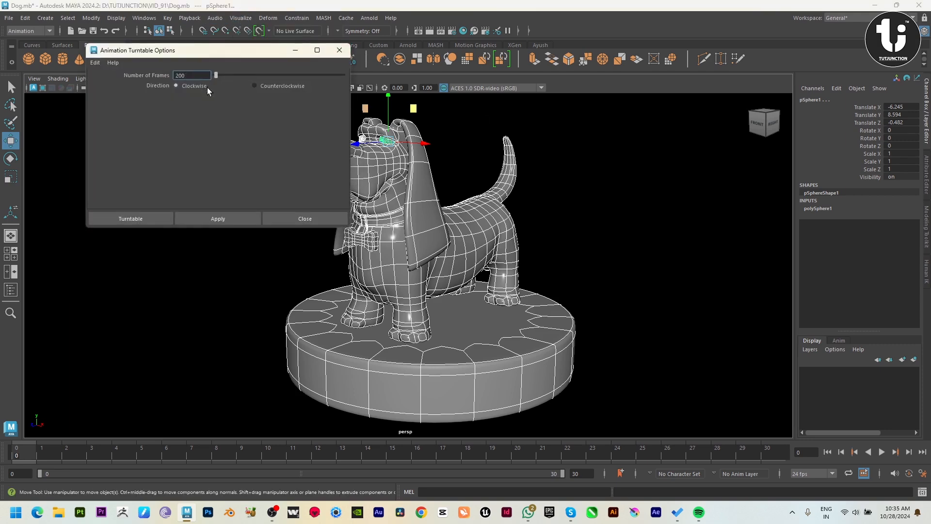
click(210, 223)
click(271, 216)
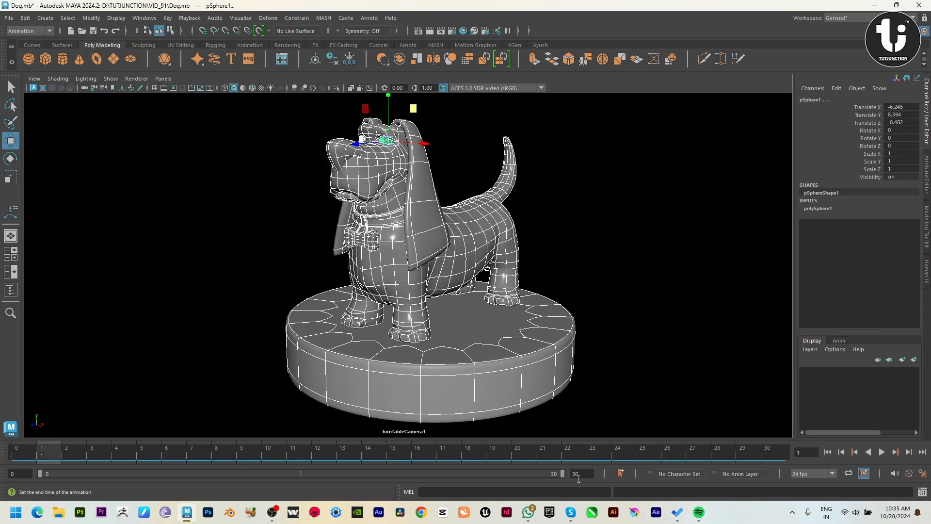
- Set the animation end time to 200 and extend the playback range to the full length
text(200)
key(Return)
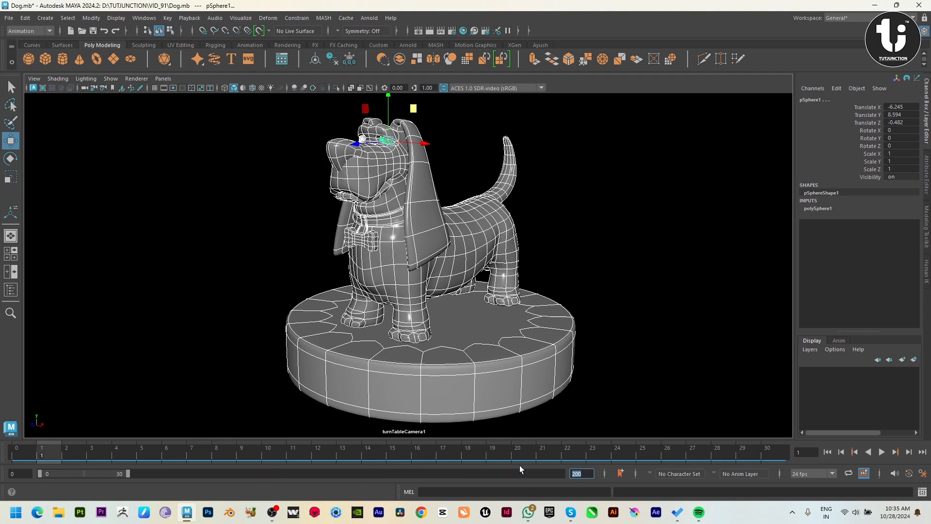
double_click(129, 472)
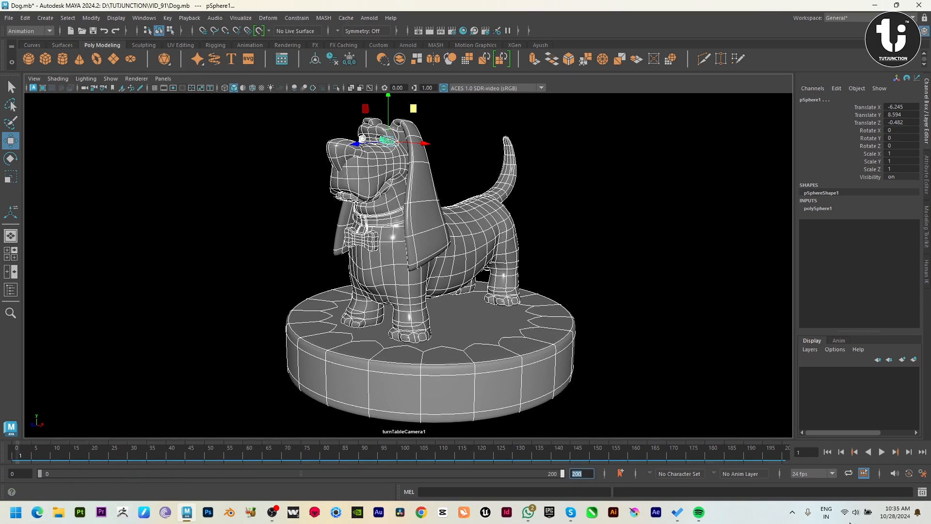
- Check the playback speed options, deselect the model, and briefly play the turntable animation
right_click(659, 452)
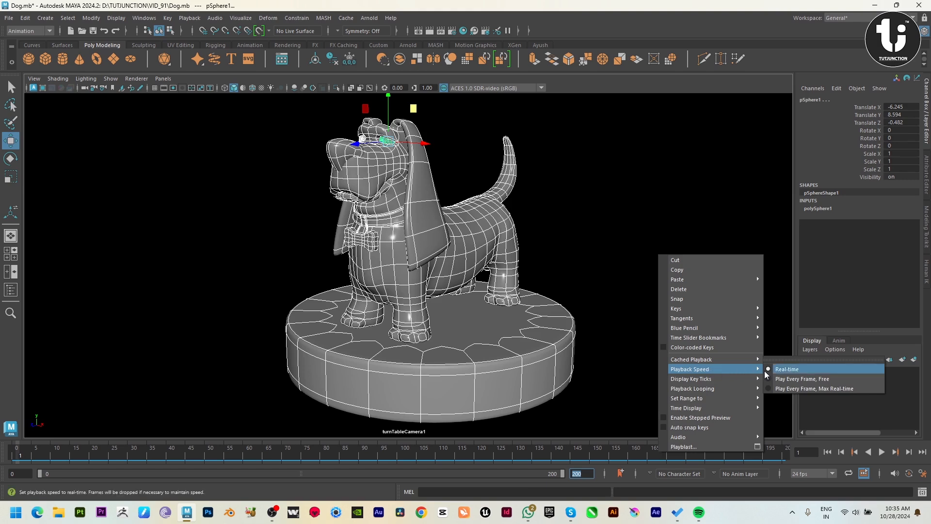
click(592, 283)
click(592, 283)
click(882, 451)
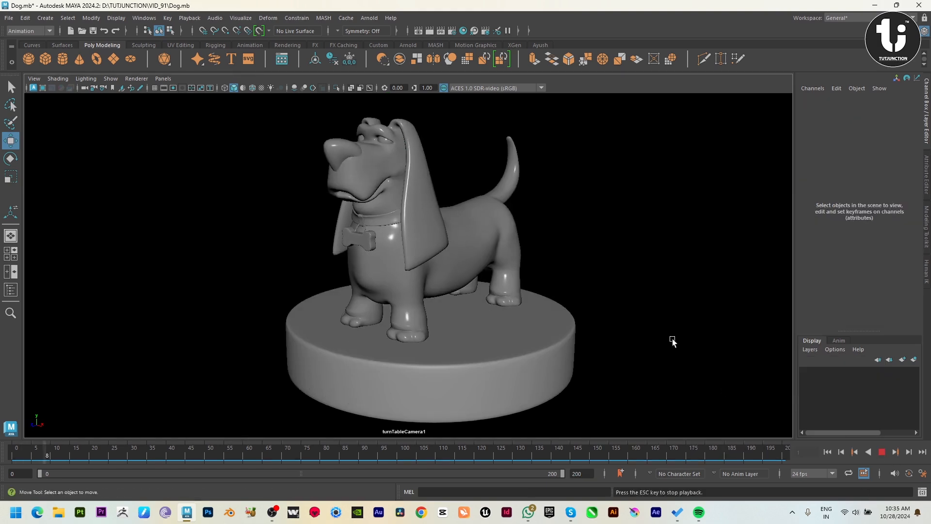
click(882, 451)
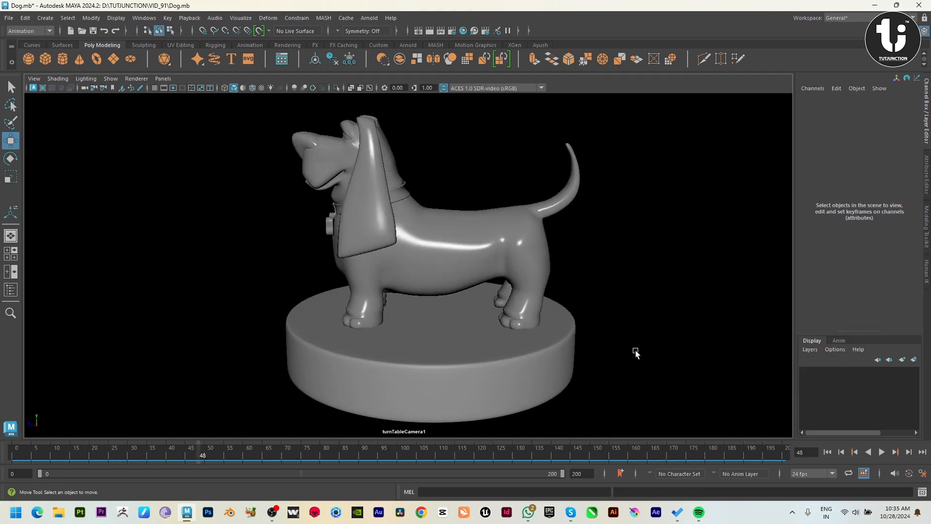
- Rewind the turntable animation to its start and play it in full-screen view
key(ctrl+space)
key(ctrl+space)
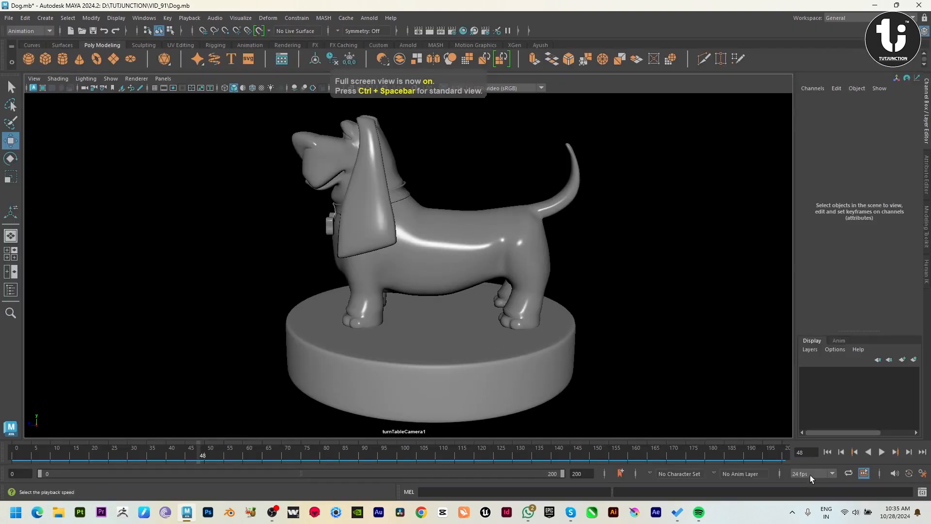
click(826, 451)
key(ctrl+space)
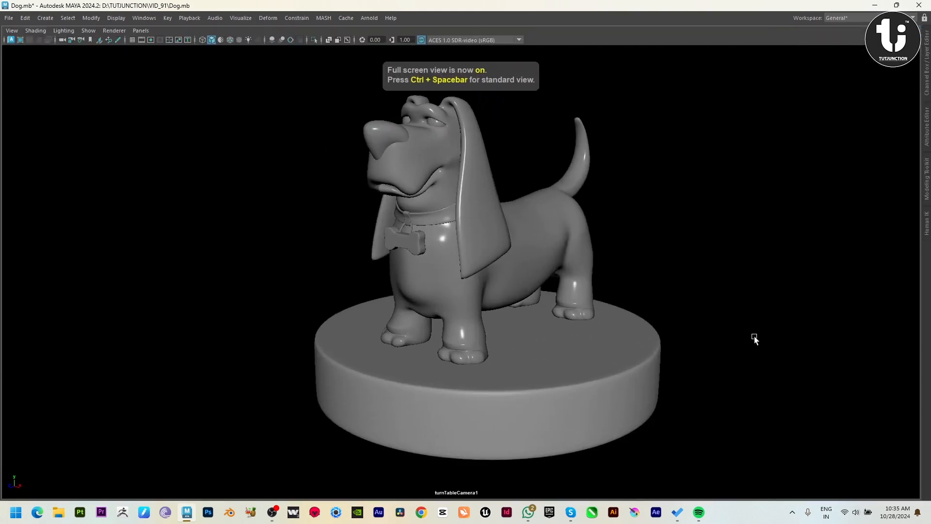
key(alt+v)
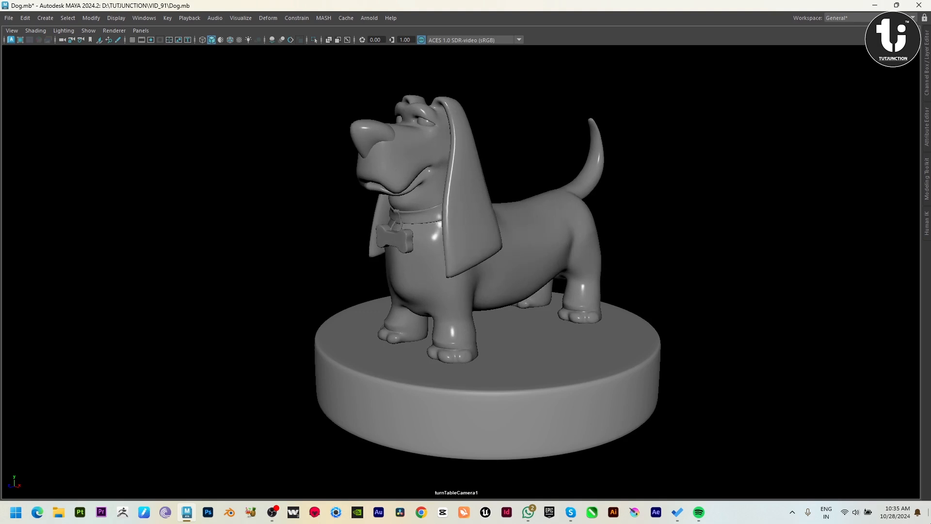